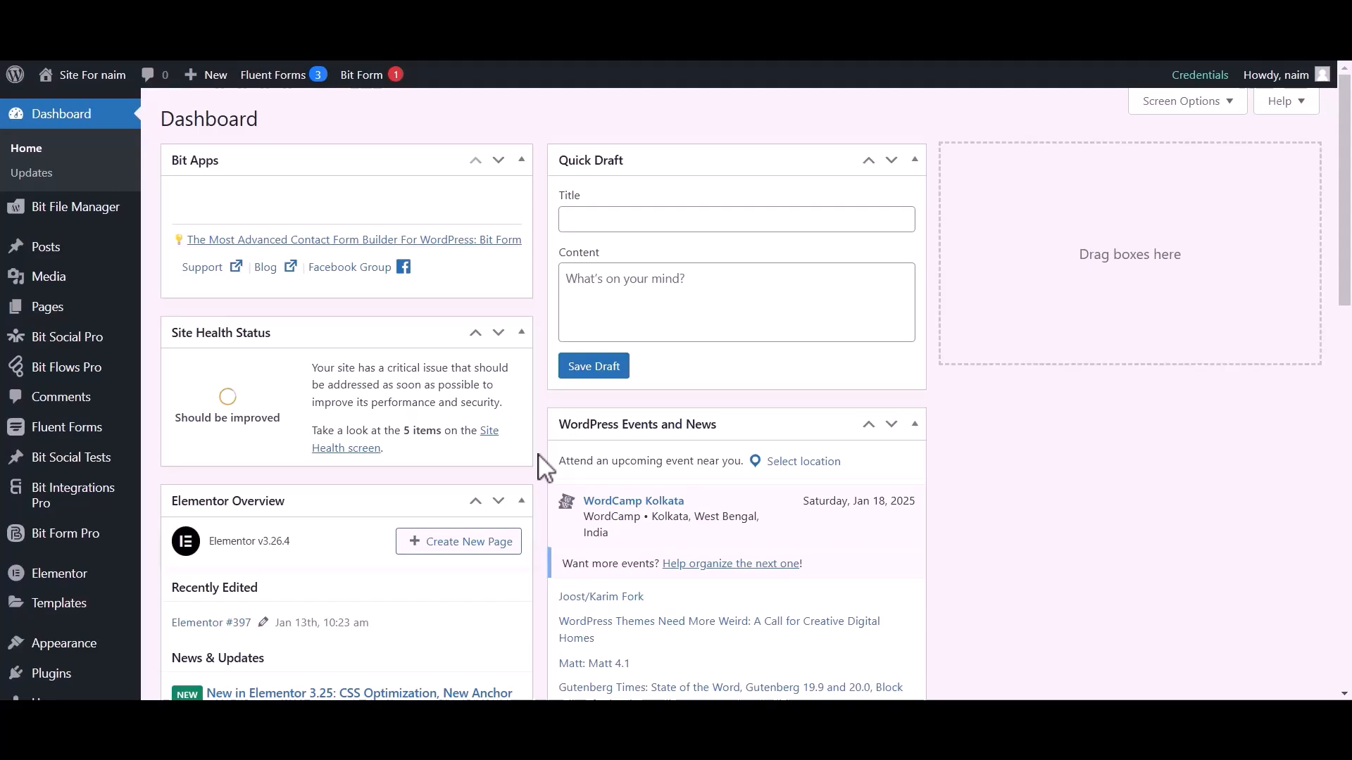
Create a new Bit Flows Pro flow titled 'Flow 1' from the Flows list.
{"action": "left_click", "coordinate": [62, 370]}
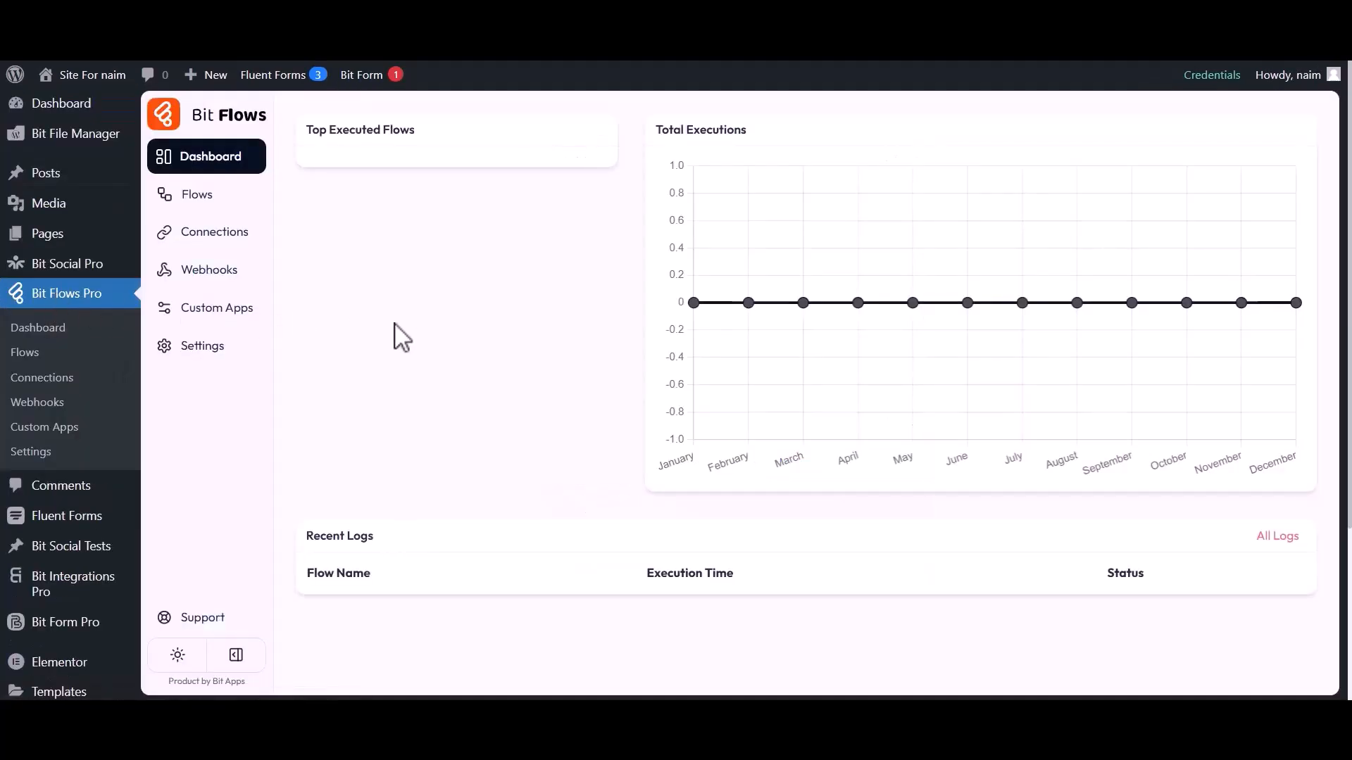
{"action": "left_click", "coordinate": [185, 195]}
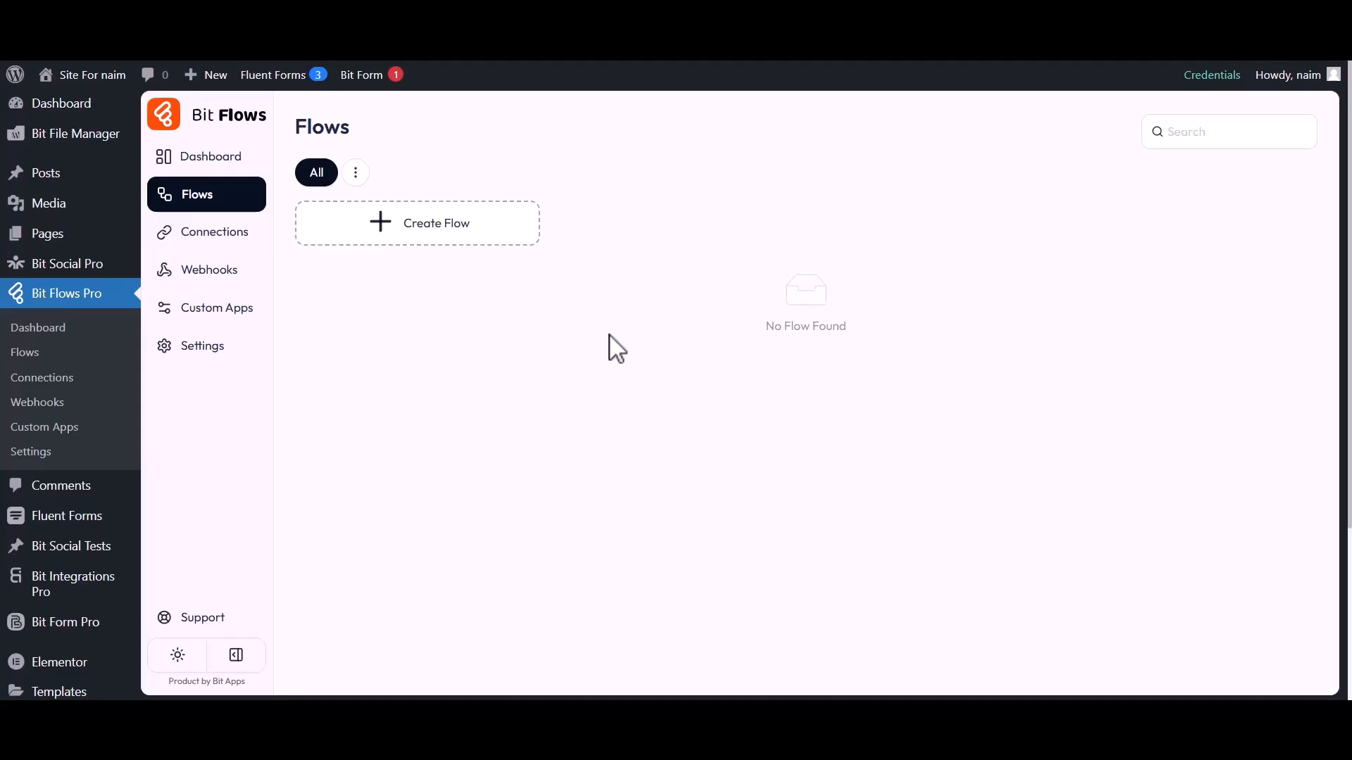
{"action": "left_click", "coordinate": [414, 236]}
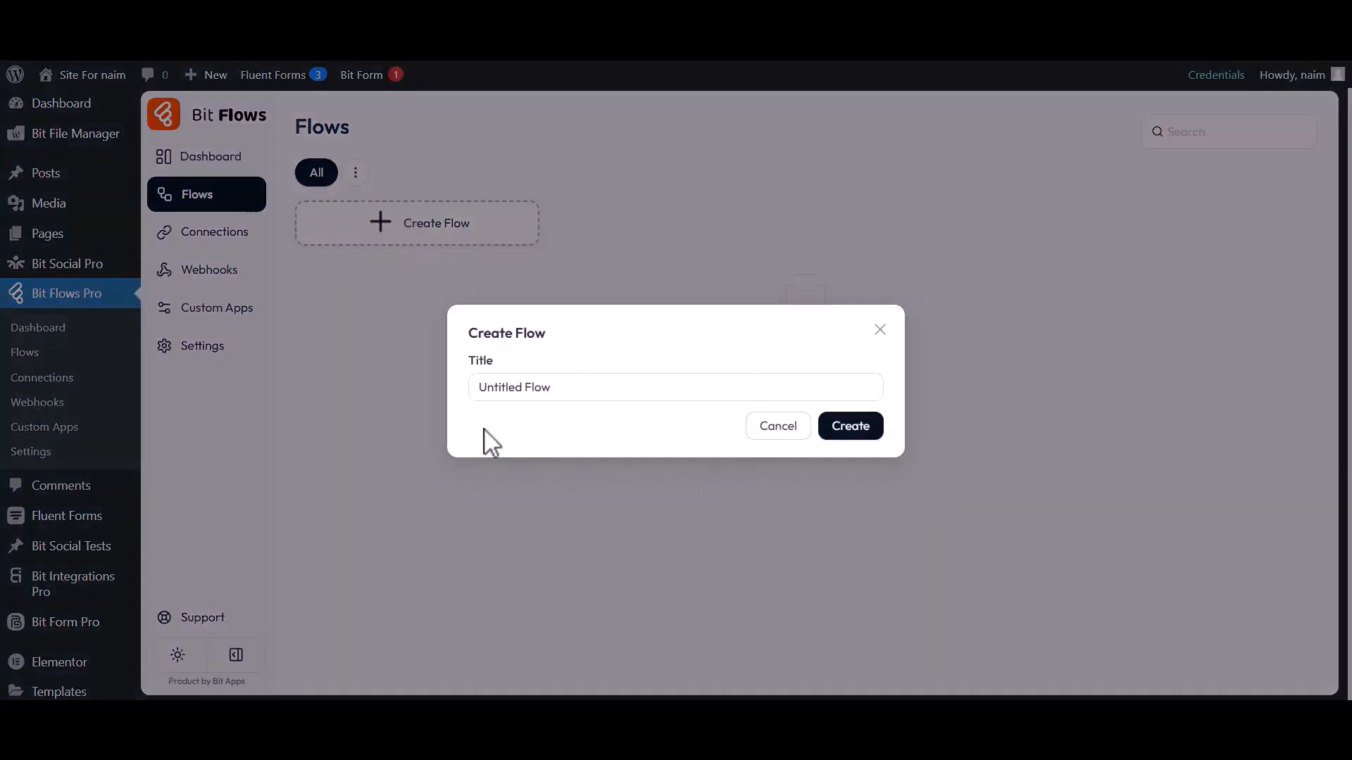
{"action": "left_click_drag", "start_coordinate": [482, 386], "coordinate": [567, 388]}
{"action": "type", "text": "Flow 1"}
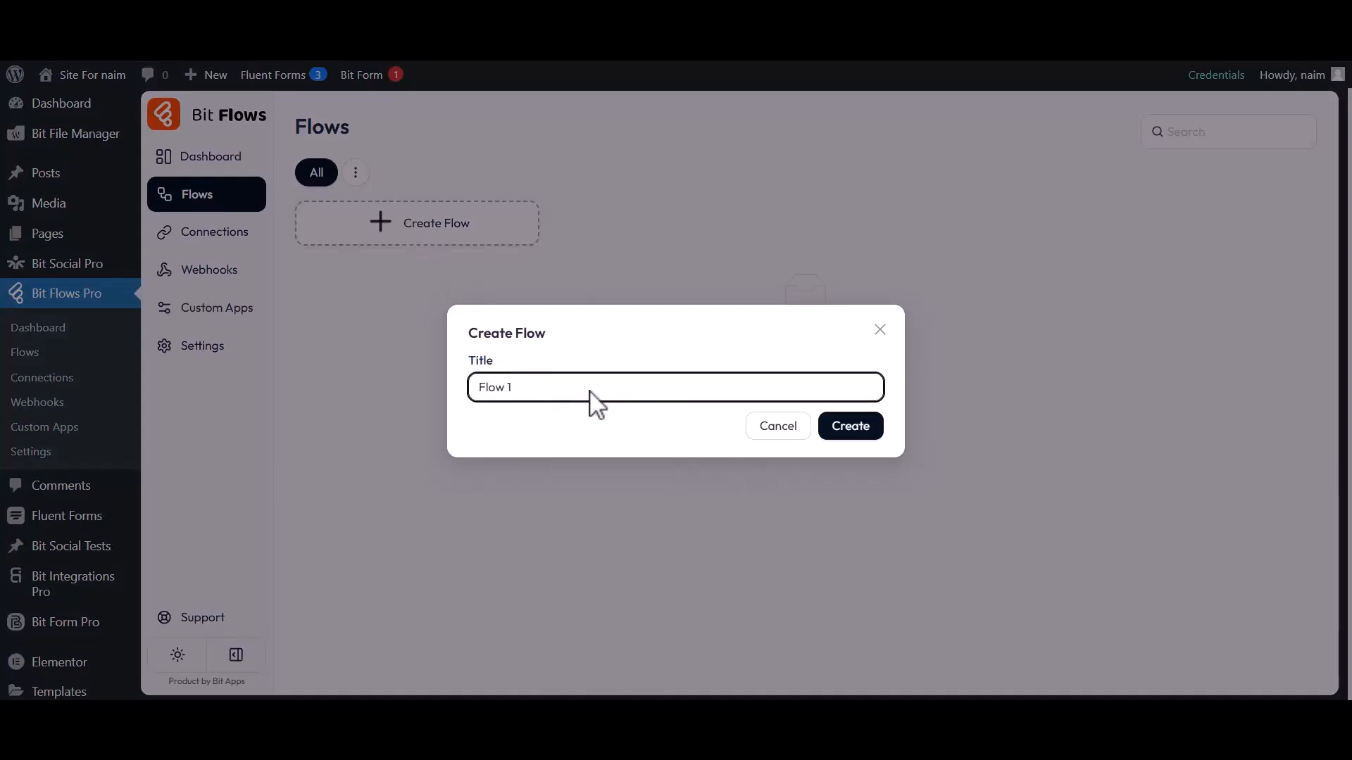
{"action": "left_click", "coordinate": [850, 428]}
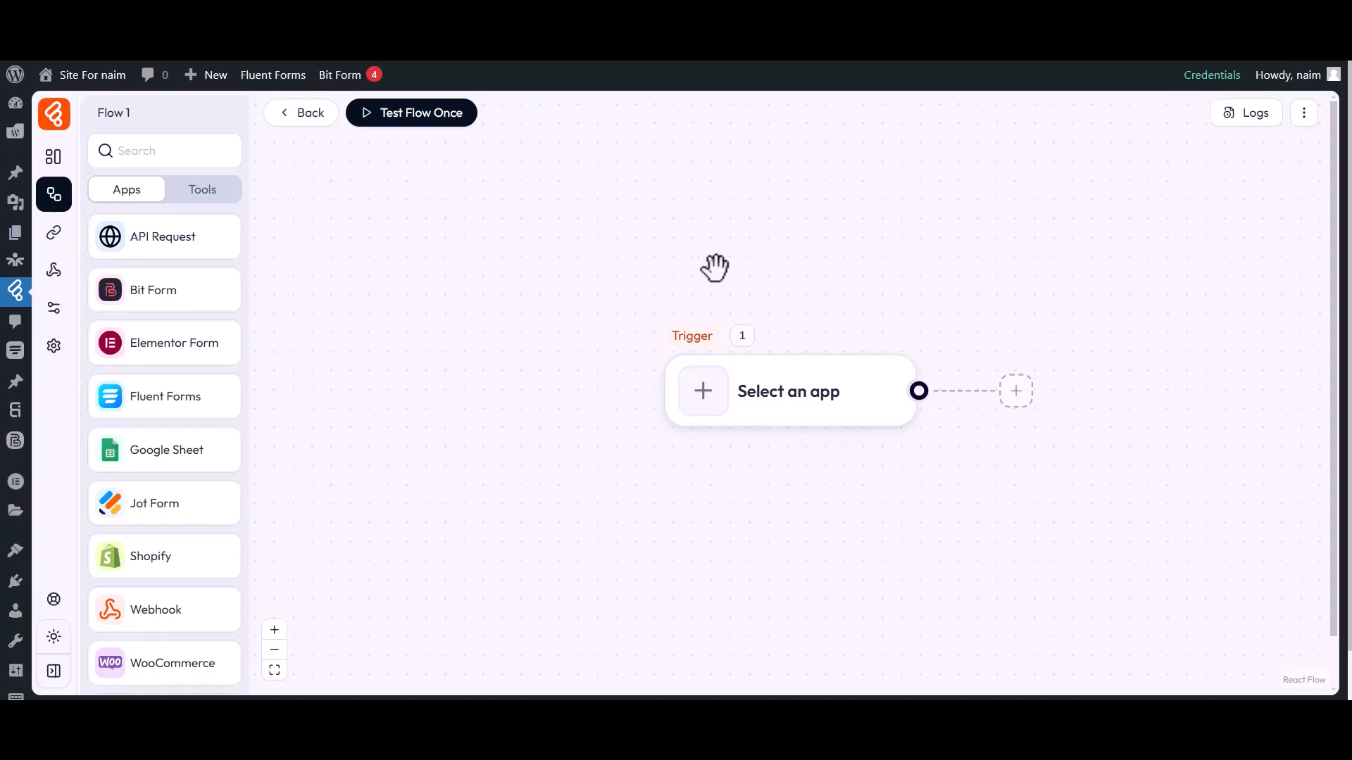
Set the trigger to Fluent Forms 'Submission Inserted' for the Contact Form Demo (#5) form.
{"action": "left_click_drag", "start_coordinate": [755, 471], "coordinate": [377, 465]}
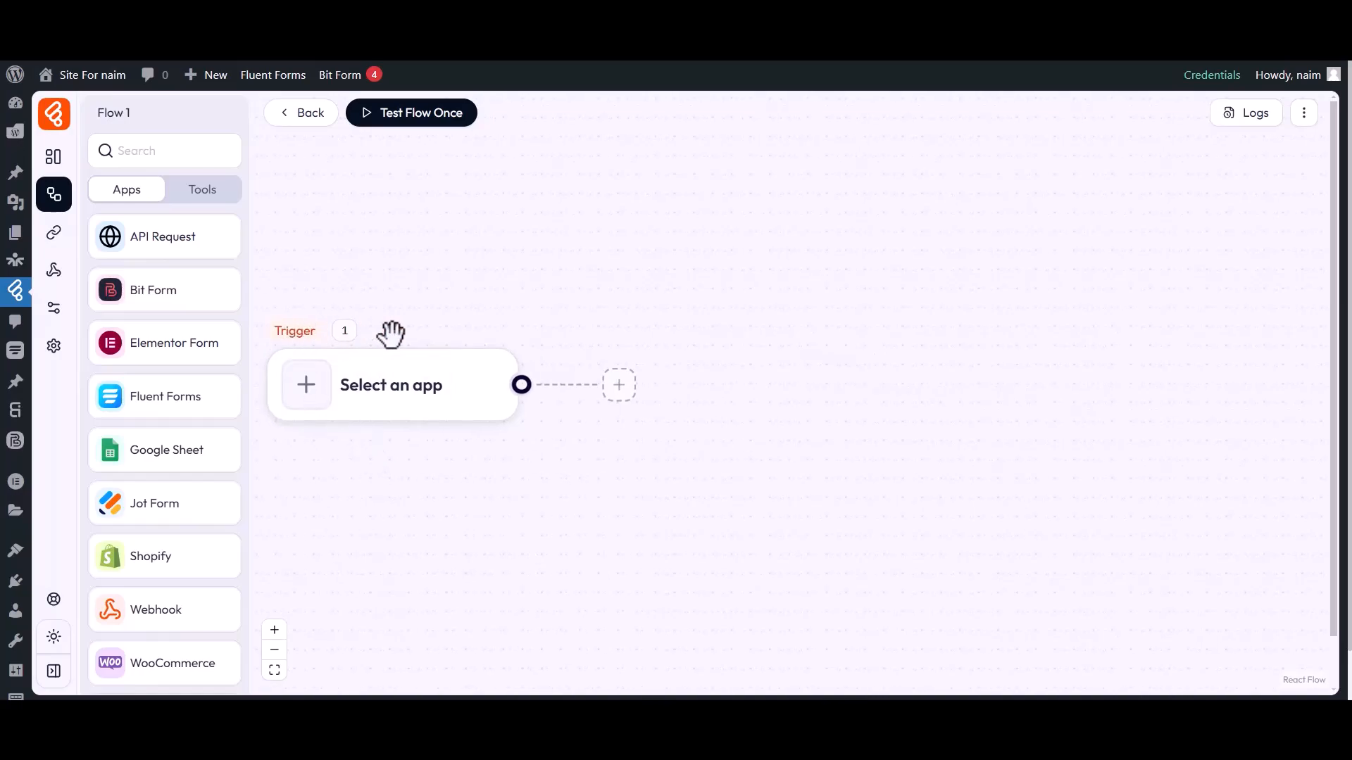
{"action": "left_click", "coordinate": [308, 399]}
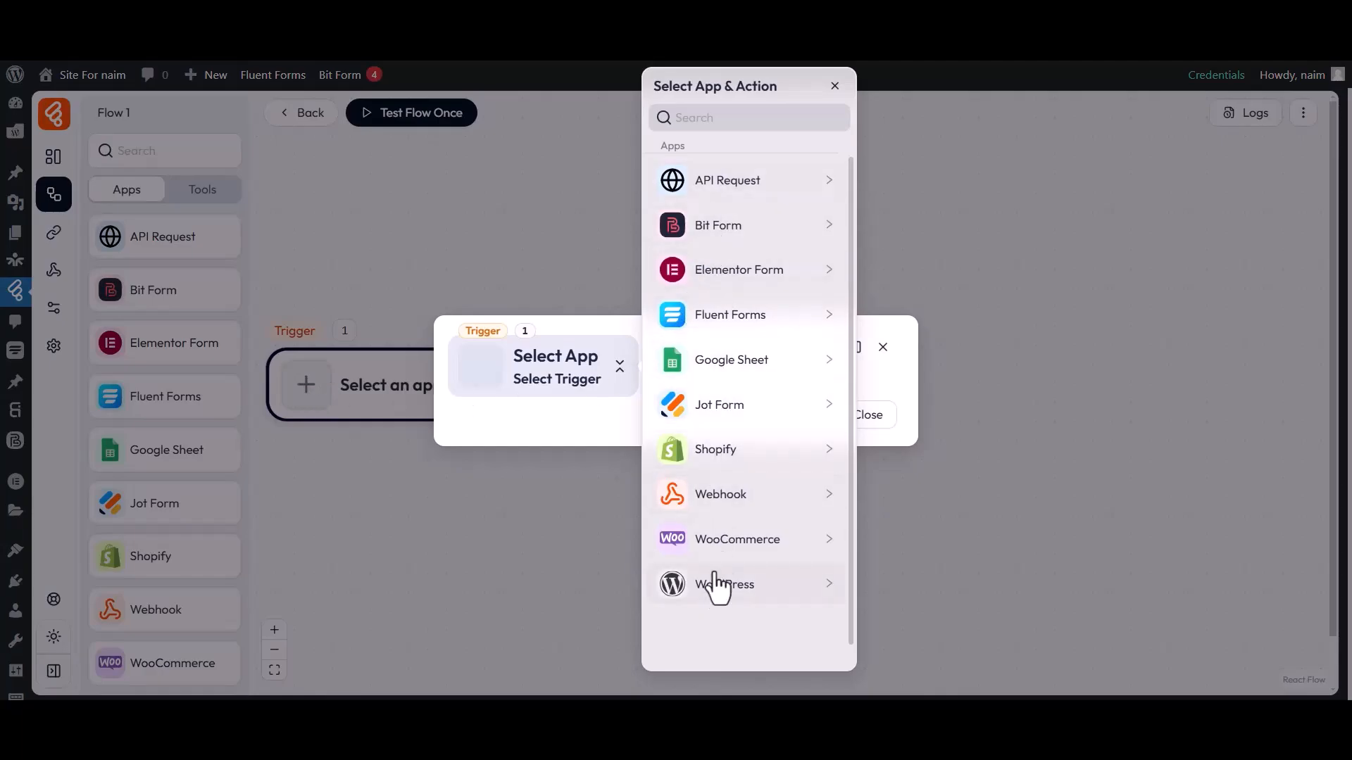
{"action": "left_click", "coordinate": [741, 117]}
{"action": "type", "text": "Fluent Forms"}
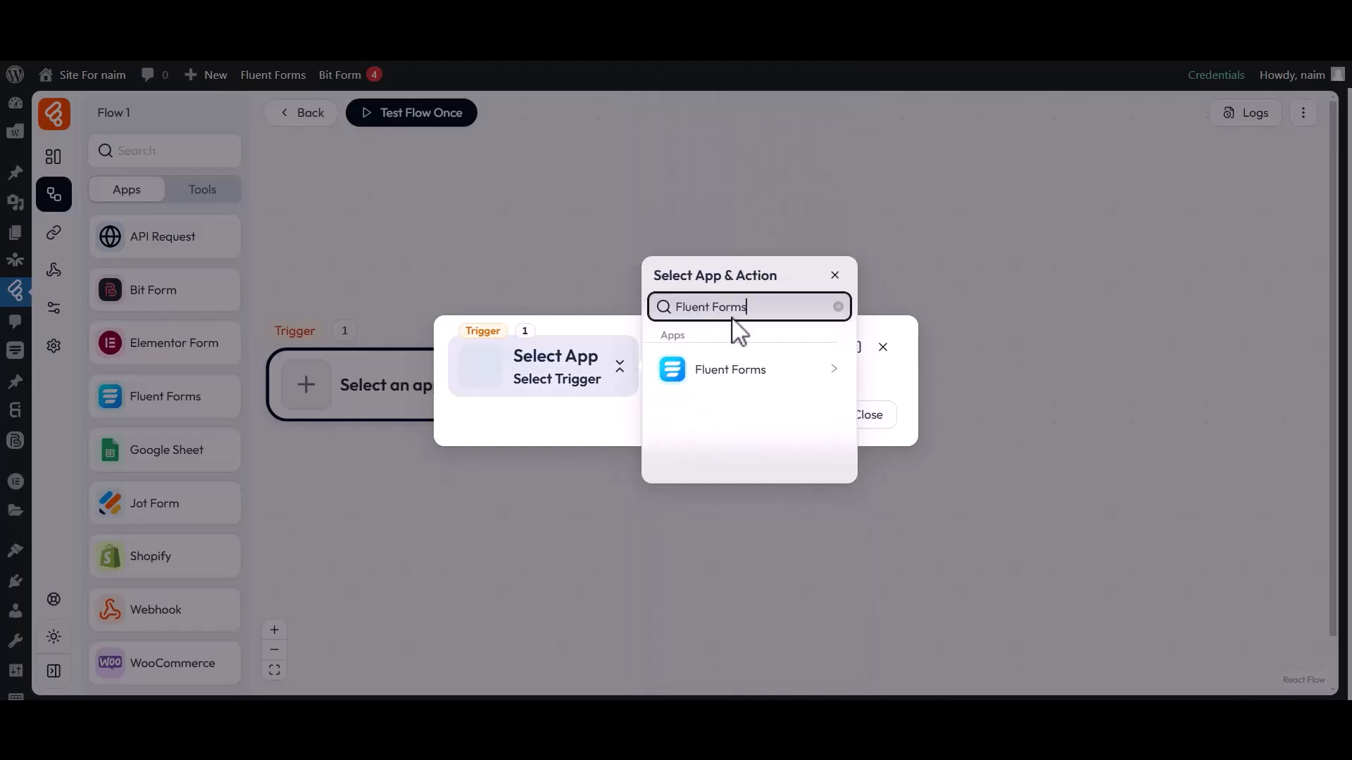
{"action": "left_click", "coordinate": [729, 371]}
{"action": "left_click", "coordinate": [915, 363]}
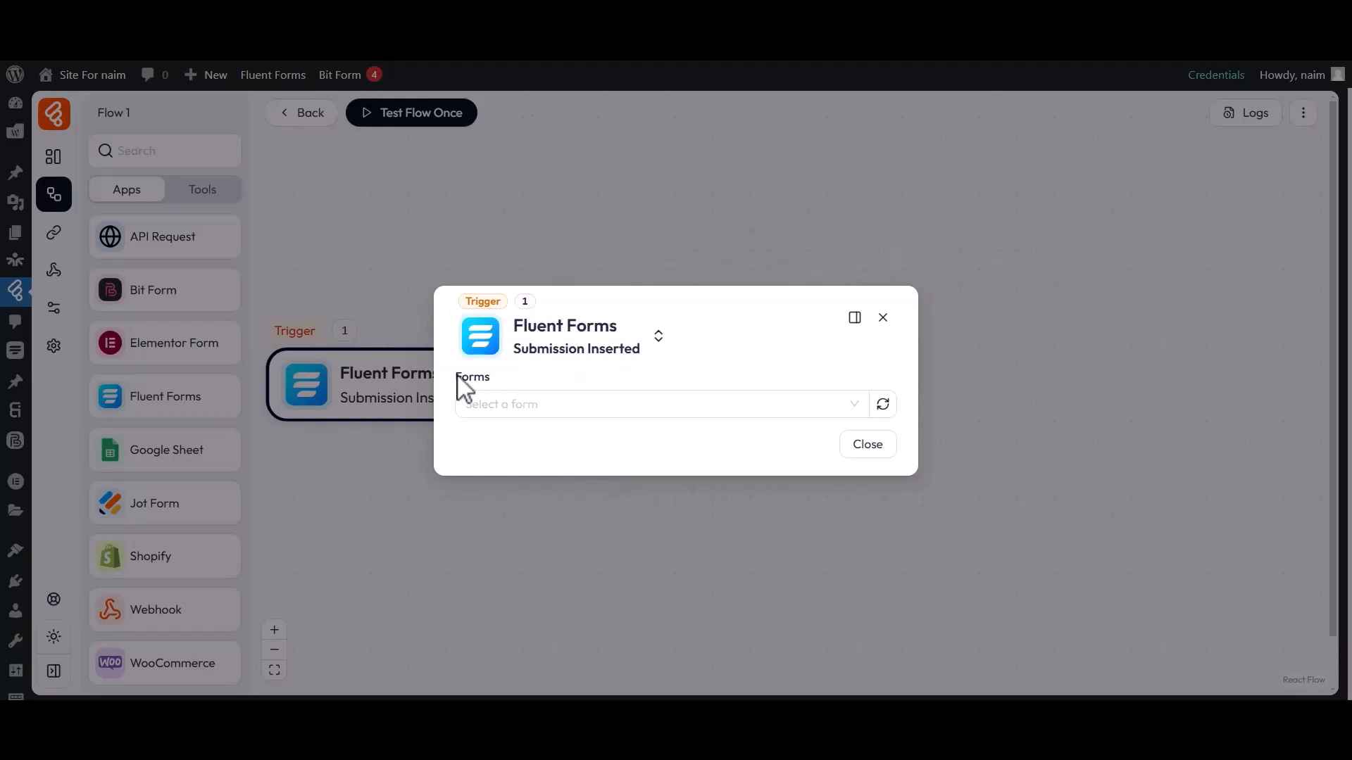
{"action": "left_click", "coordinate": [517, 407]}
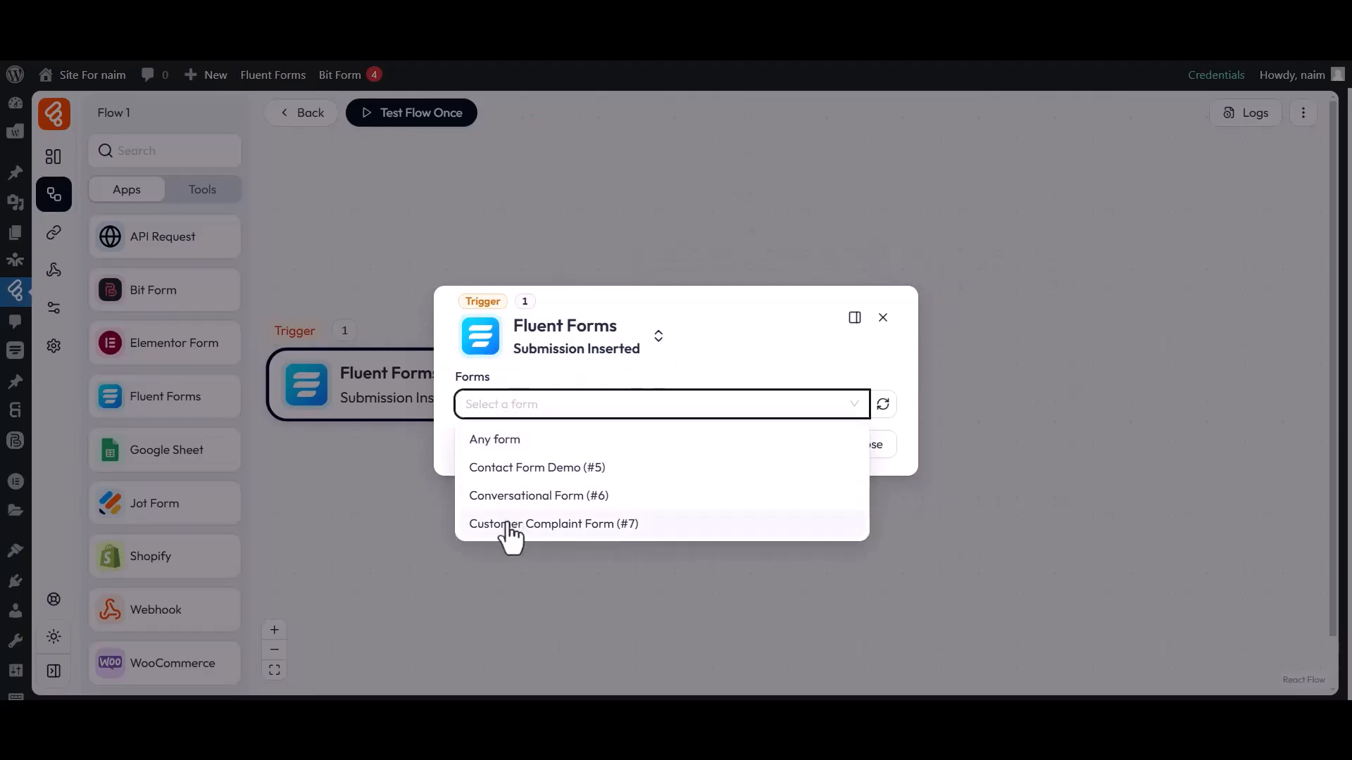
{"action": "left_click", "coordinate": [508, 469]}
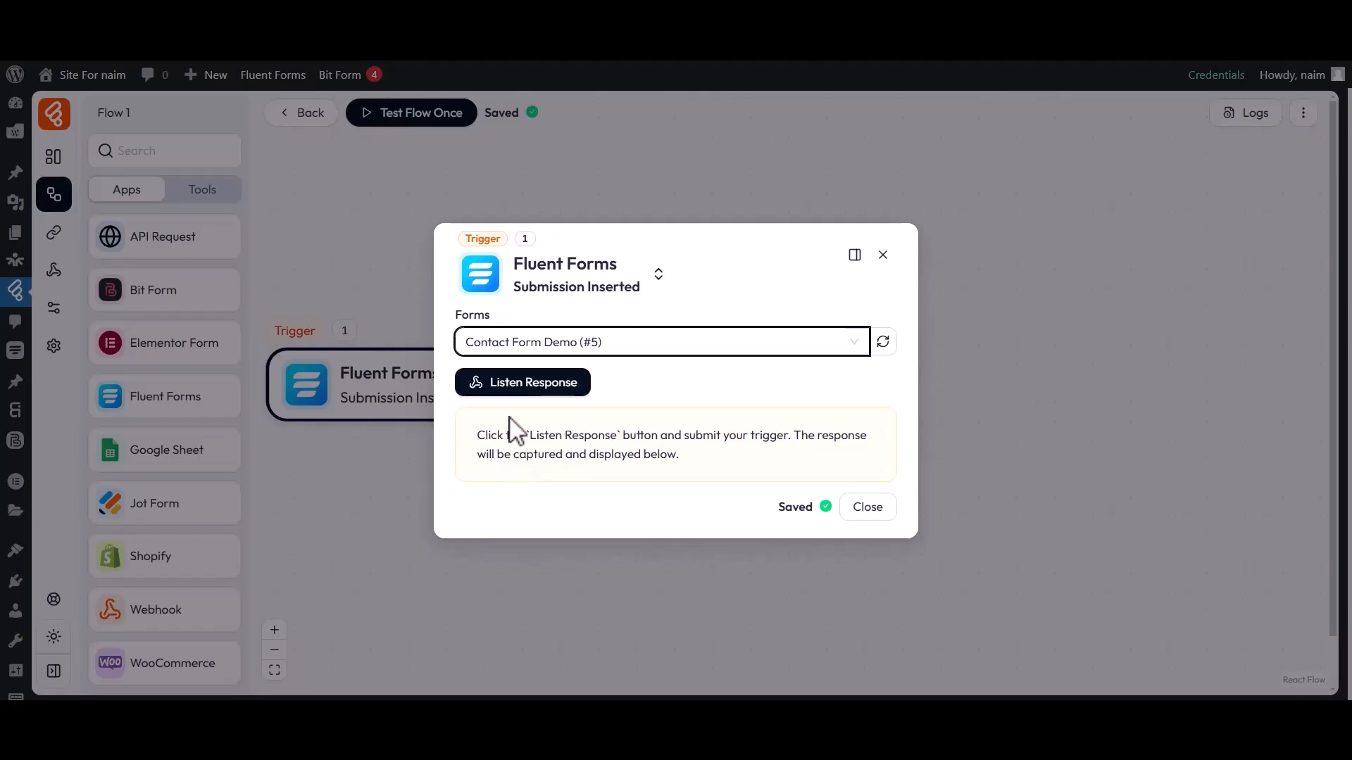
Start listening for a response and fill in the form's first name, last name and e-mail.
{"action": "left_click", "coordinate": [520, 385]}
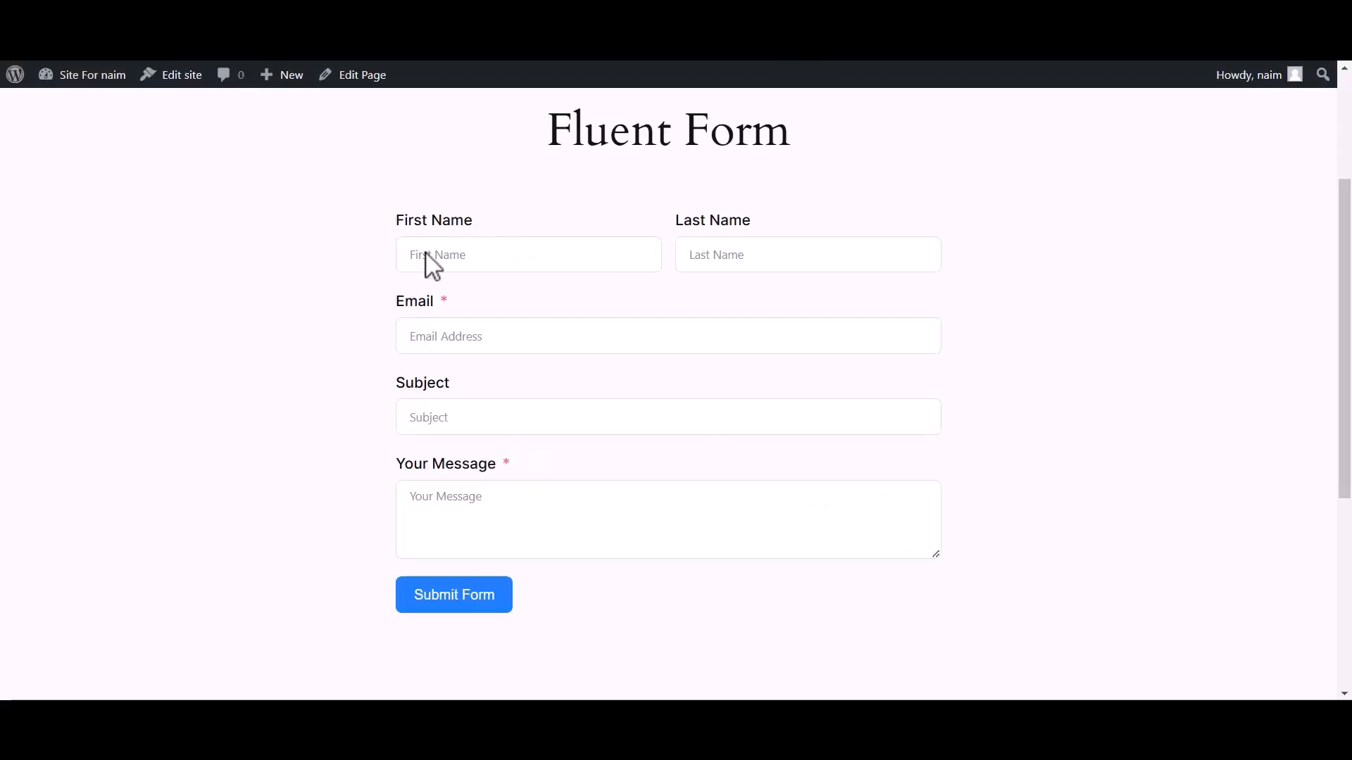
{"action": "left_click", "coordinate": [419, 256]}
{"action": "type", "text": "Bit"}
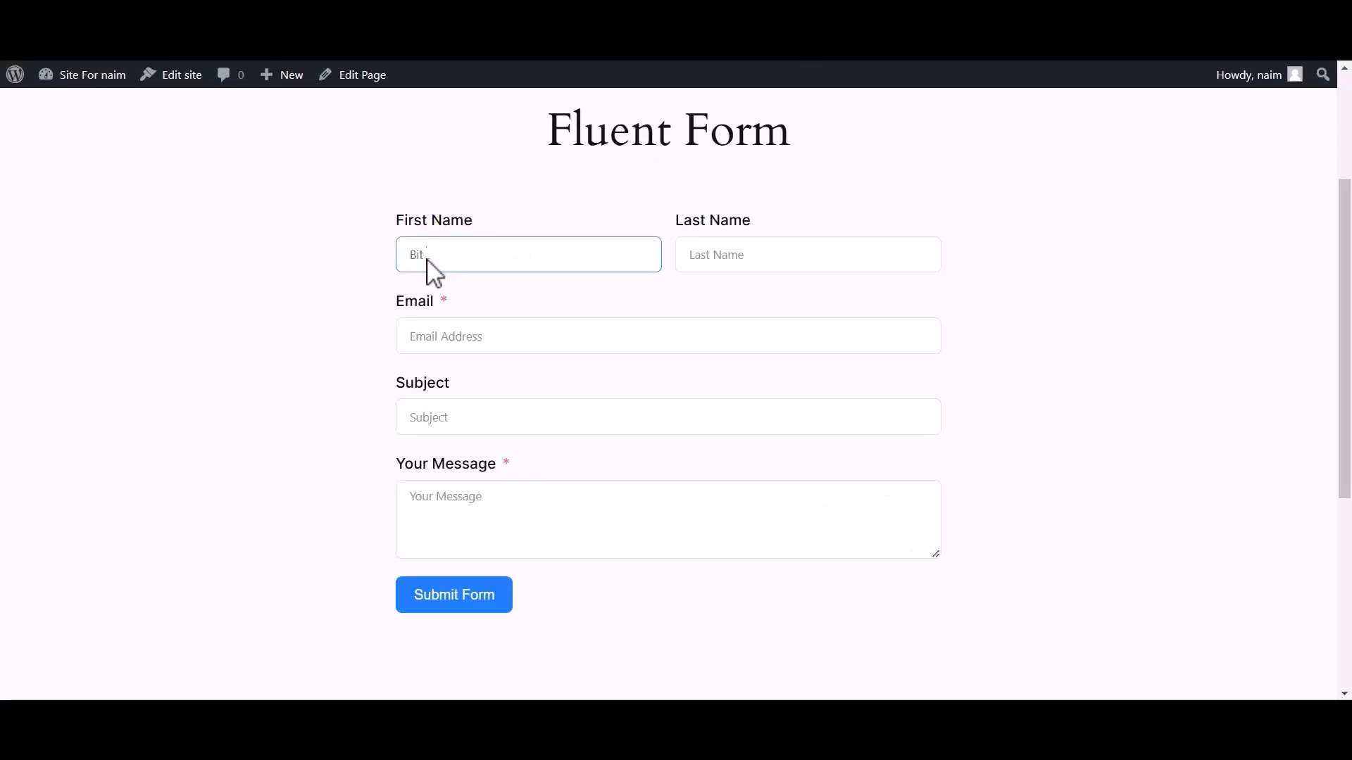
{"action": "left_click", "coordinate": [697, 262]}
{"action": "type", "text": "Apps"}
{"action": "left_click", "coordinate": [620, 338]}
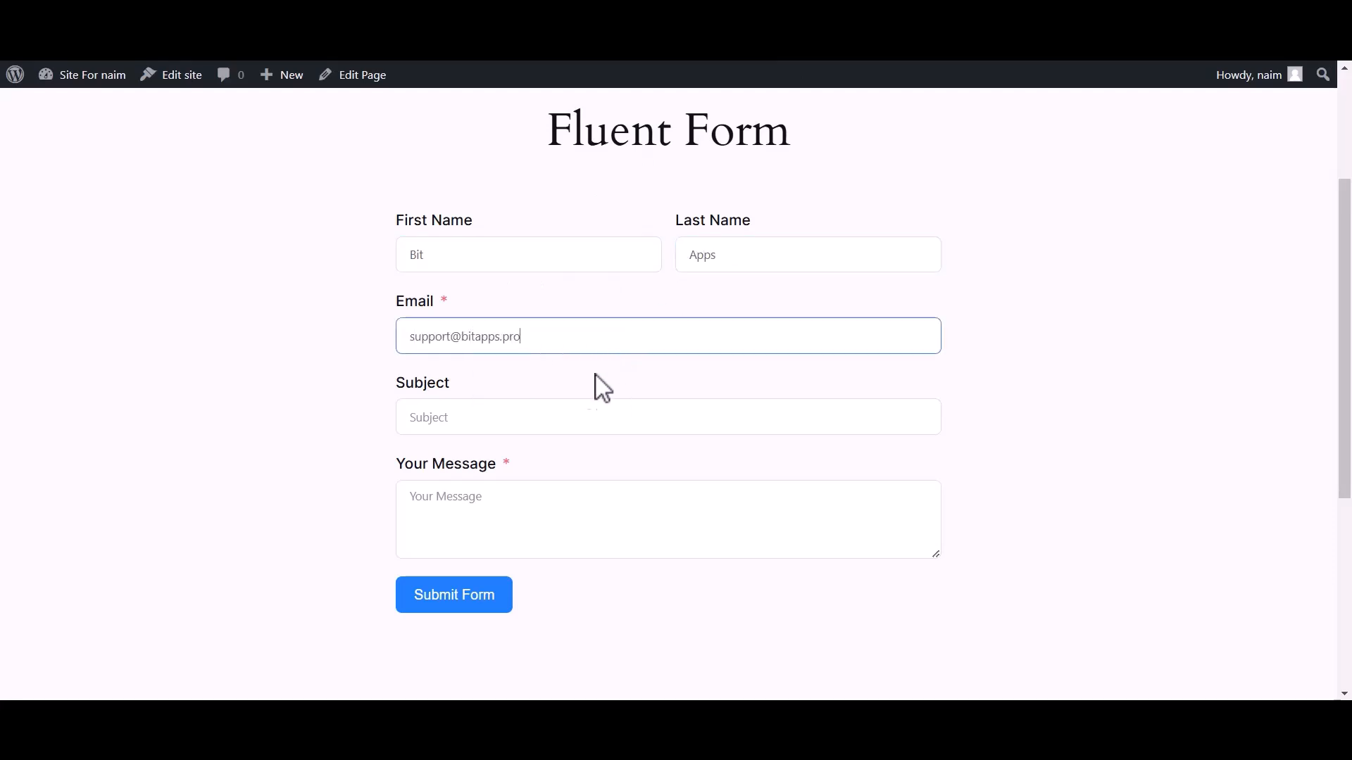
Enter subject 'test' and a short Bit Flows test message, submit, and return to the flow.
{"action": "left_click", "coordinate": [558, 424]}
{"action": "type", "text": "te"}
{"action": "left_click", "coordinate": [478, 521]}
{"action": "type", "text": "Hi, Bit Flows Team"}
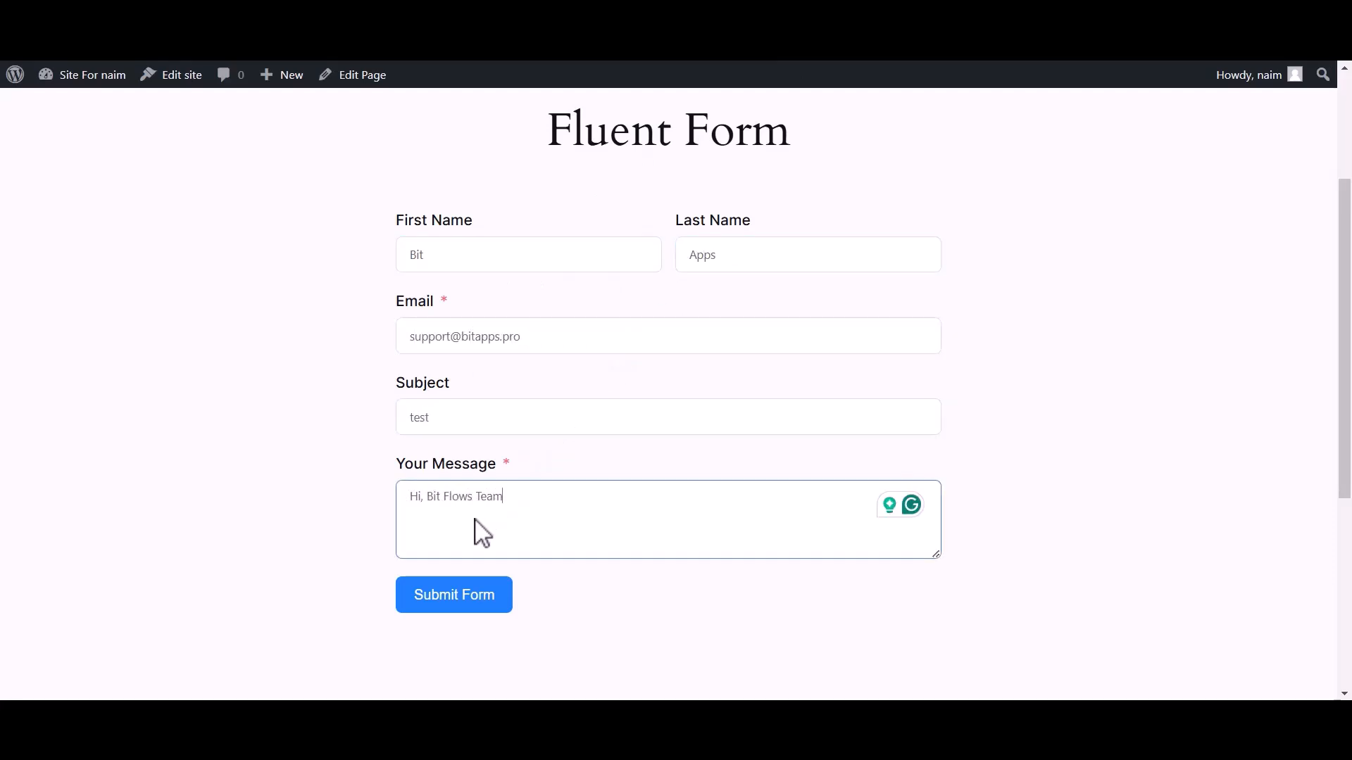
{"action": "left_click", "coordinate": [440, 597]}
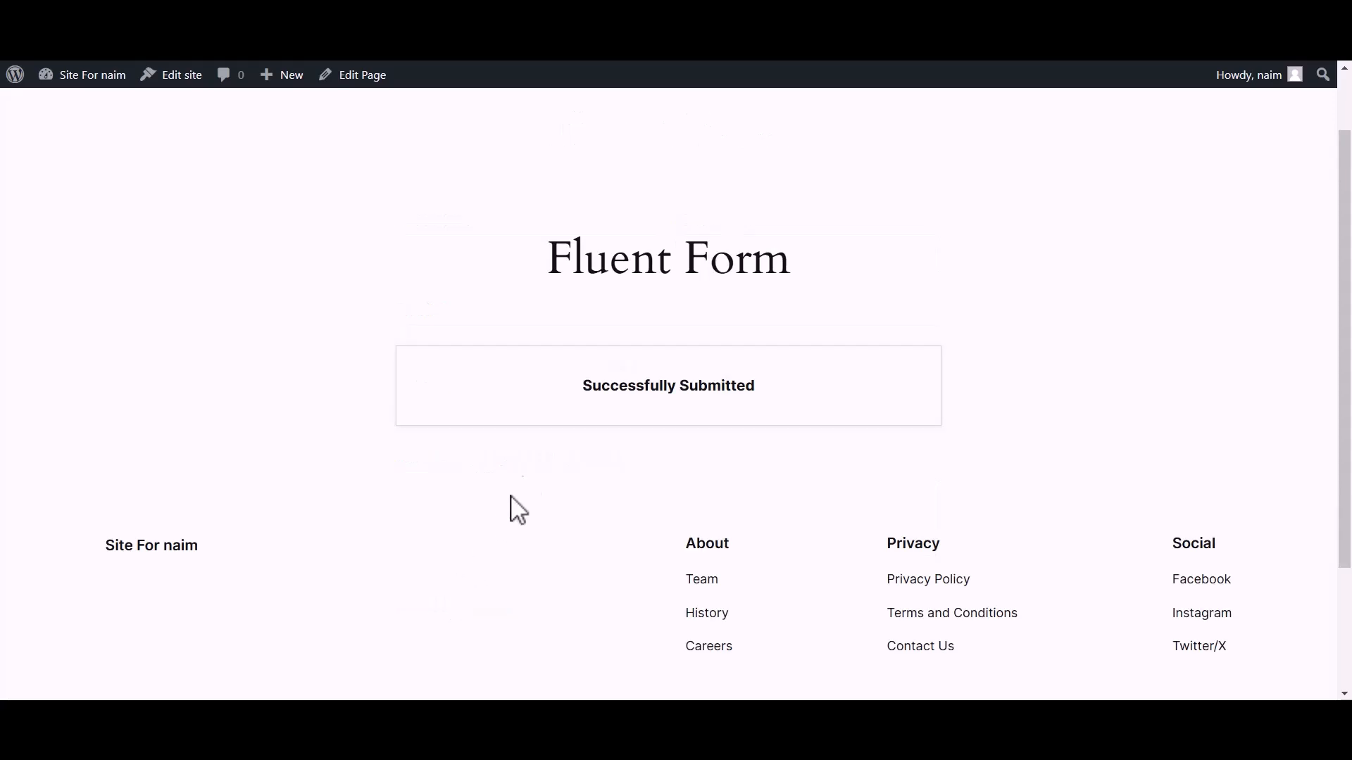
{"action": "left_click_drag", "start_coordinate": [569, 394], "coordinate": [739, 401]}
{"action": "left_click", "coordinate": [767, 407]}
{"action": "left_click", "coordinate": [303, 14]}
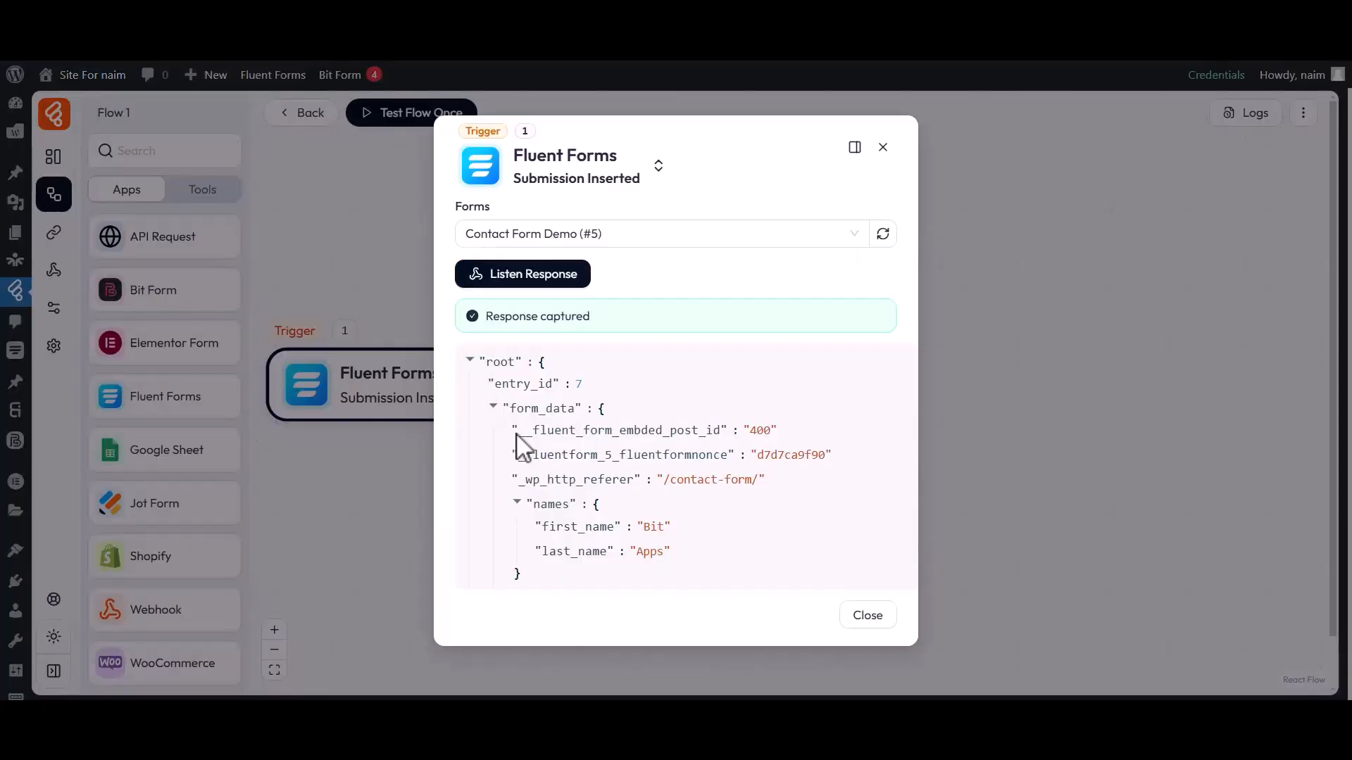
Close the trigger settings after reviewing the captured response, then drop Google Sheet onto the canvas.
{"action": "left_click_drag", "start_coordinate": [543, 532], "coordinate": [669, 532]}
{"action": "left_click", "coordinate": [645, 538]}
{"action": "left_click", "coordinate": [866, 616]}
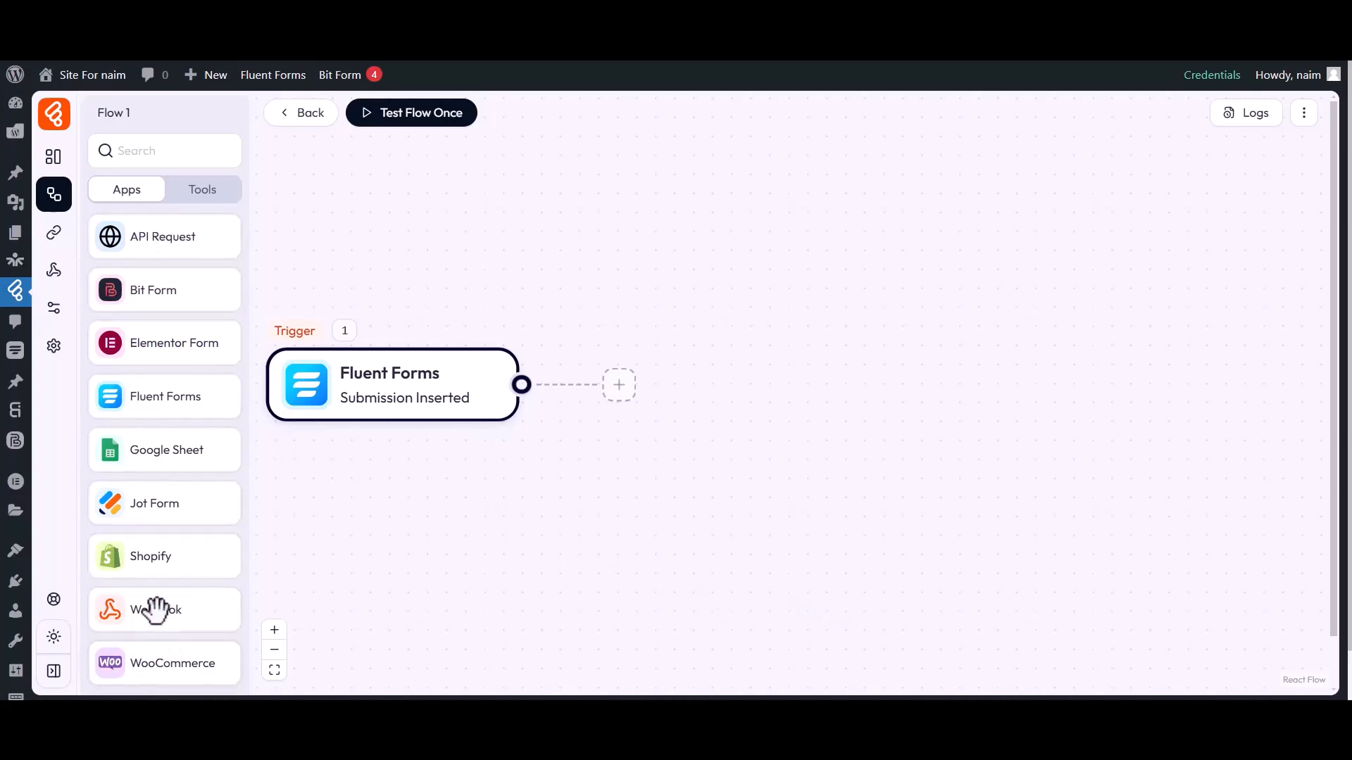
{"action": "left_click_drag", "start_coordinate": [186, 451], "coordinate": [749, 422]}
Replace the dropped node with a Google Sheet 'Add Row' action after the trigger.
{"action": "left_click", "coordinate": [821, 402]}
{"action": "left_click", "coordinate": [917, 345]}
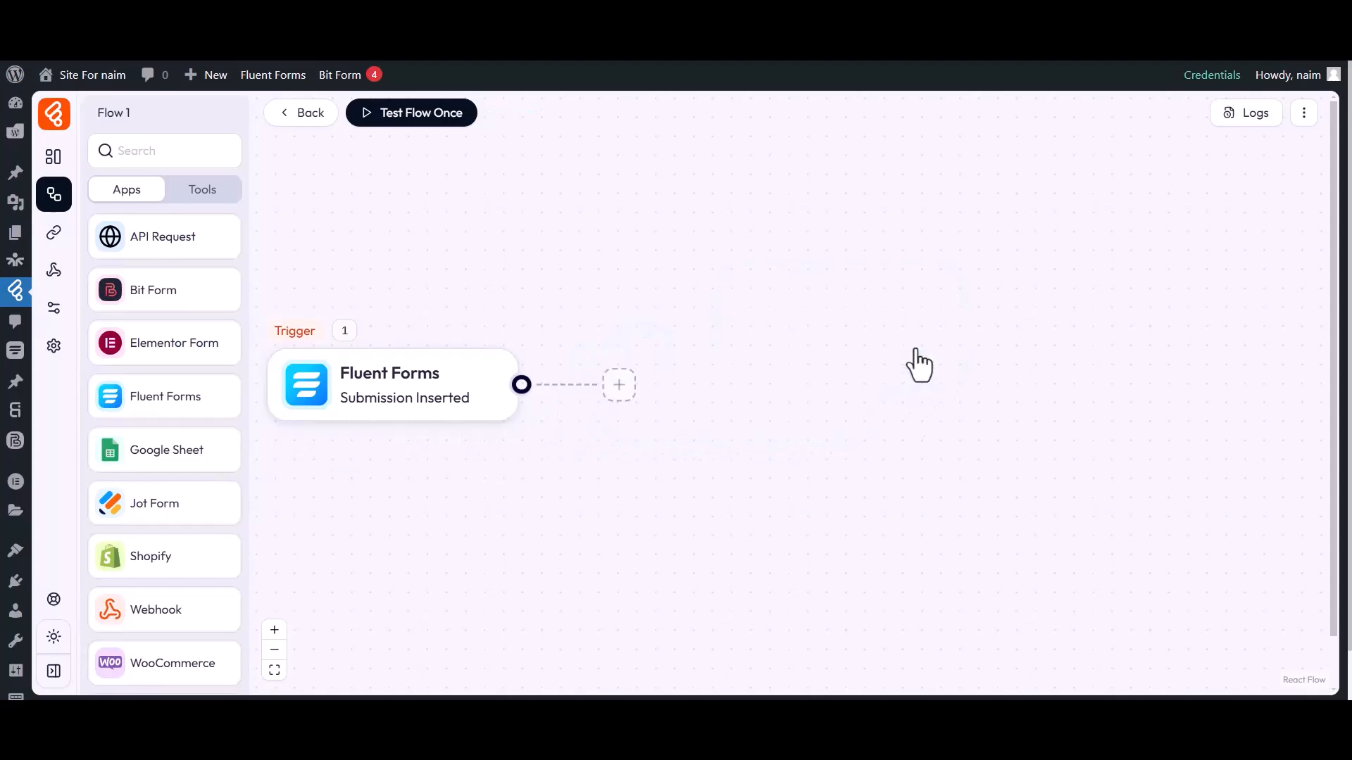
{"action": "left_click", "coordinate": [619, 384]}
{"action": "left_click", "coordinate": [676, 389]}
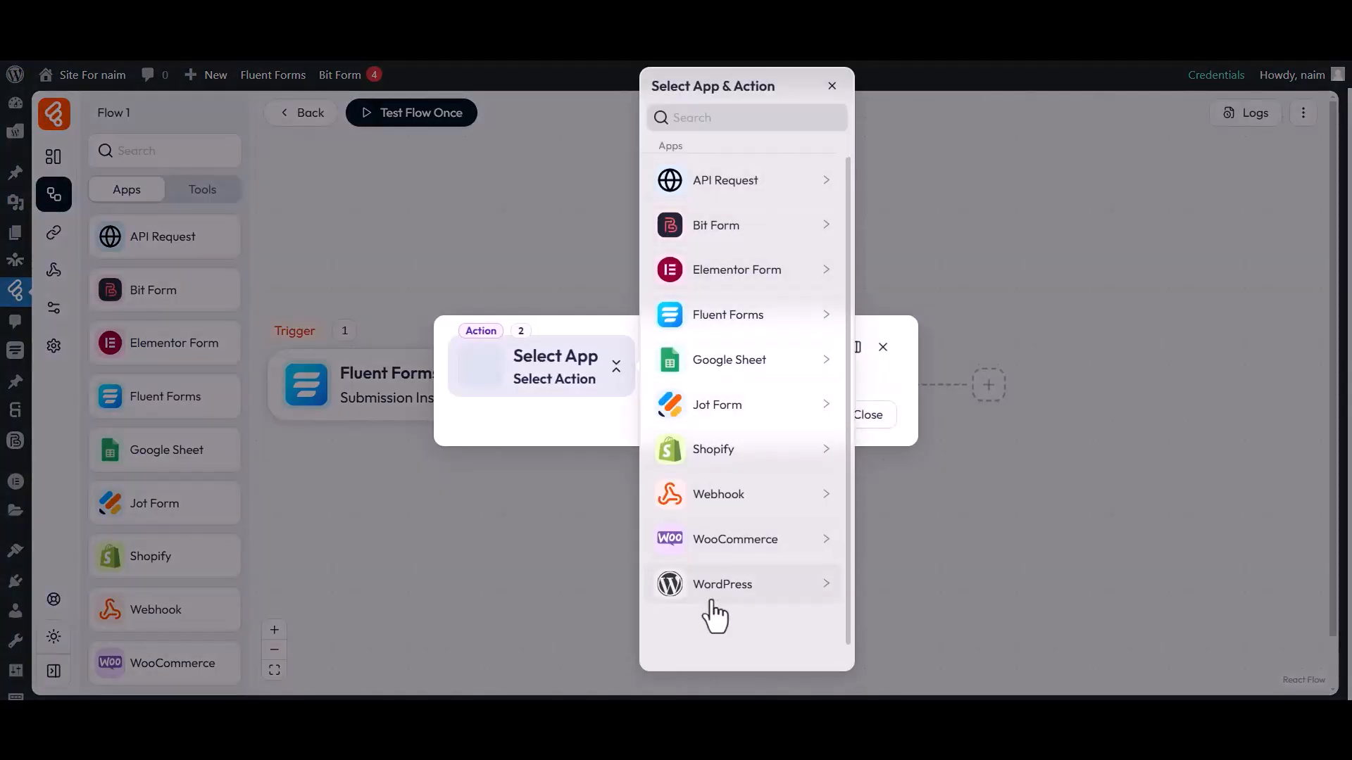
{"action": "left_click", "coordinate": [725, 377]}
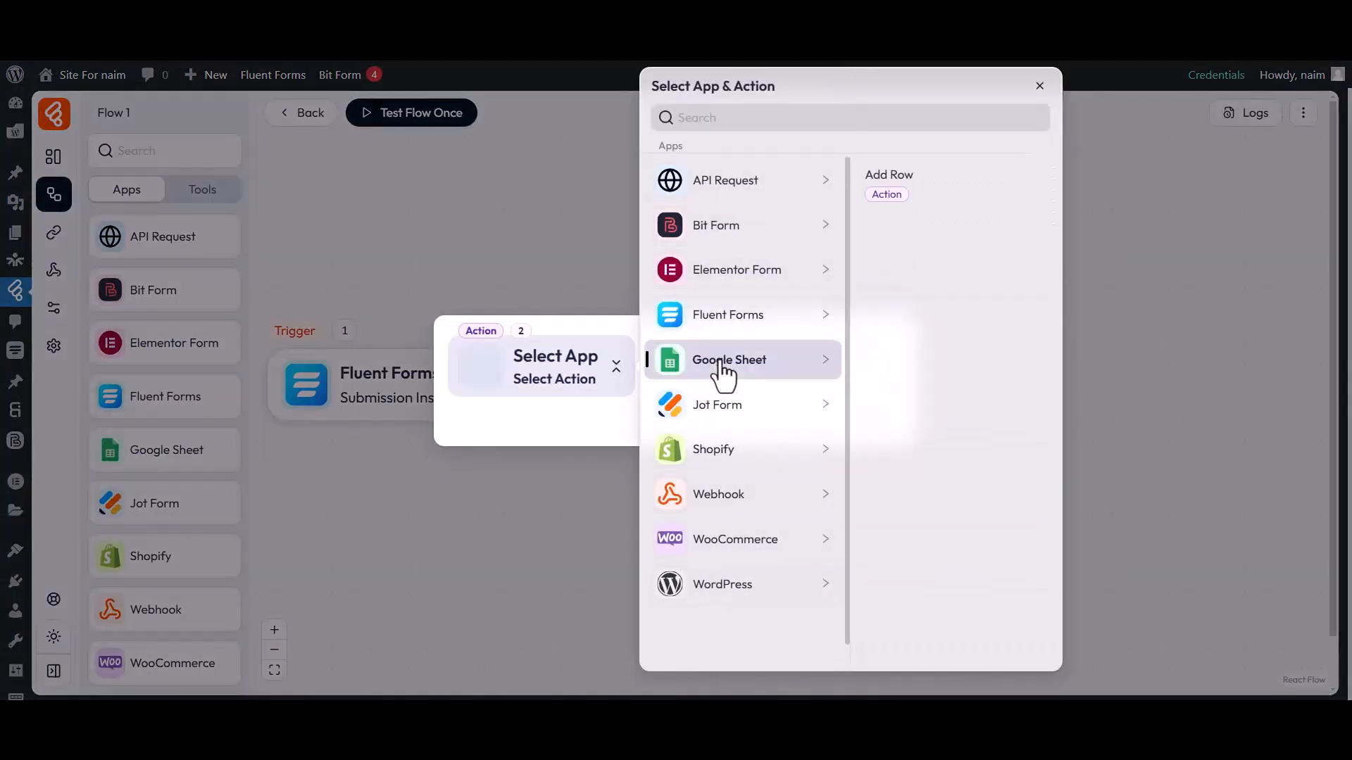
{"action": "left_click", "coordinate": [884, 186]}
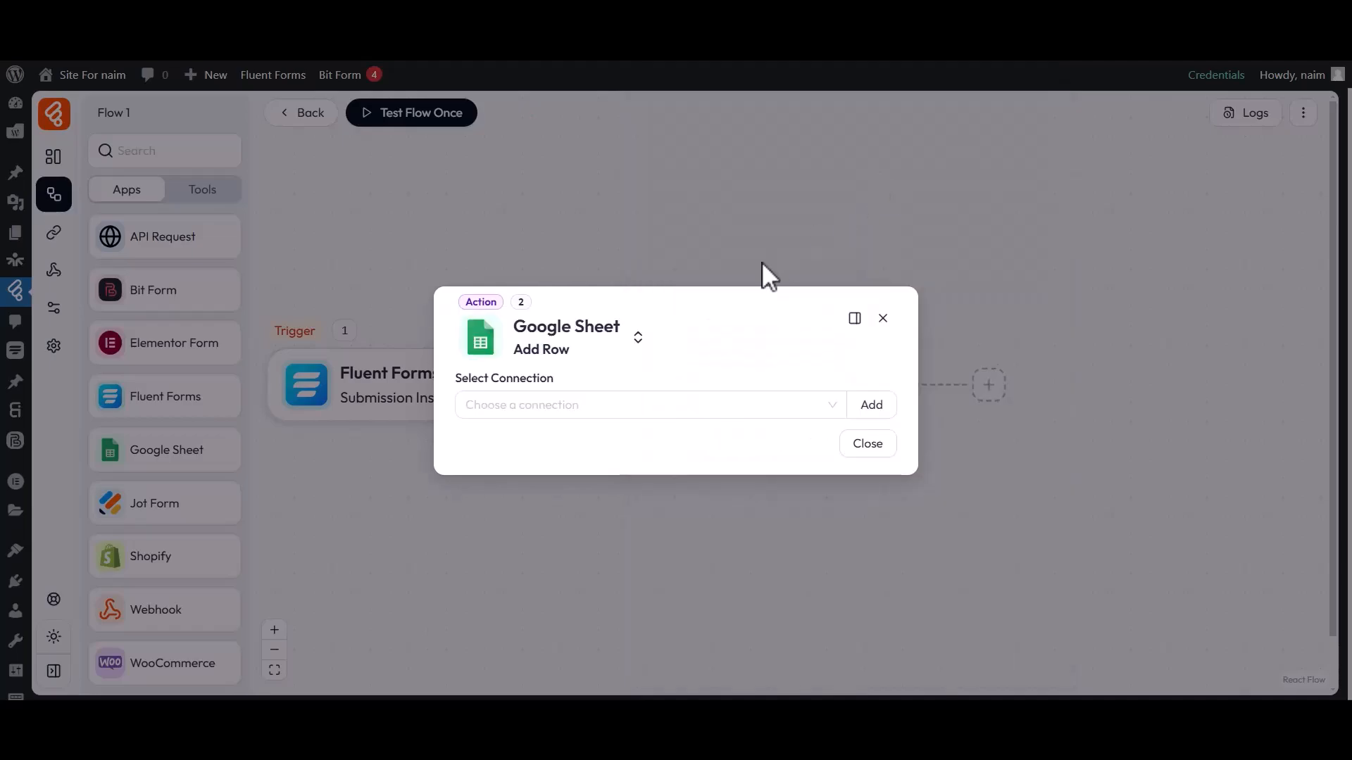
View the existing Google Sheet connections and close the list without choosing one.
{"action": "left_click_drag", "start_coordinate": [456, 380], "coordinate": [558, 389]}
{"action": "left_click", "coordinate": [561, 391]}
{"action": "left_click", "coordinate": [528, 411]}
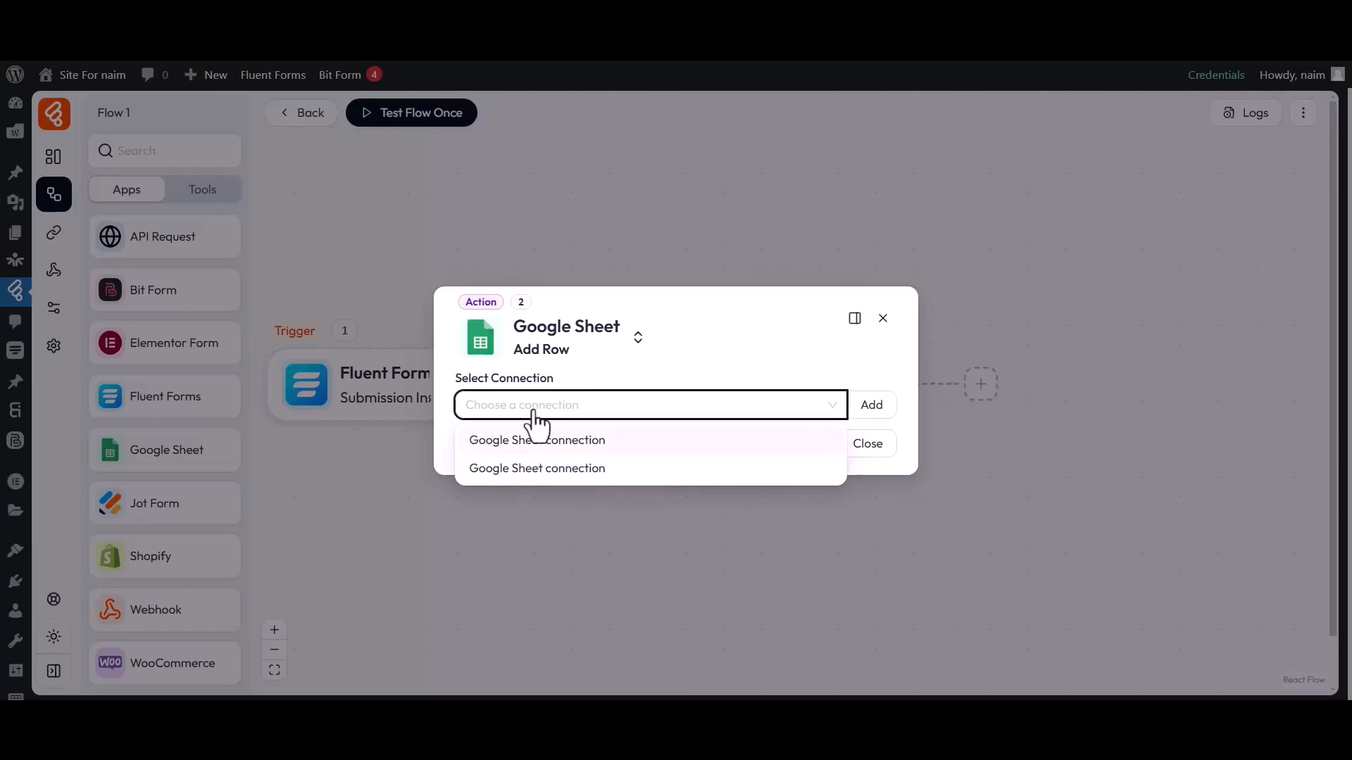
{"action": "left_click", "coordinate": [533, 414]}
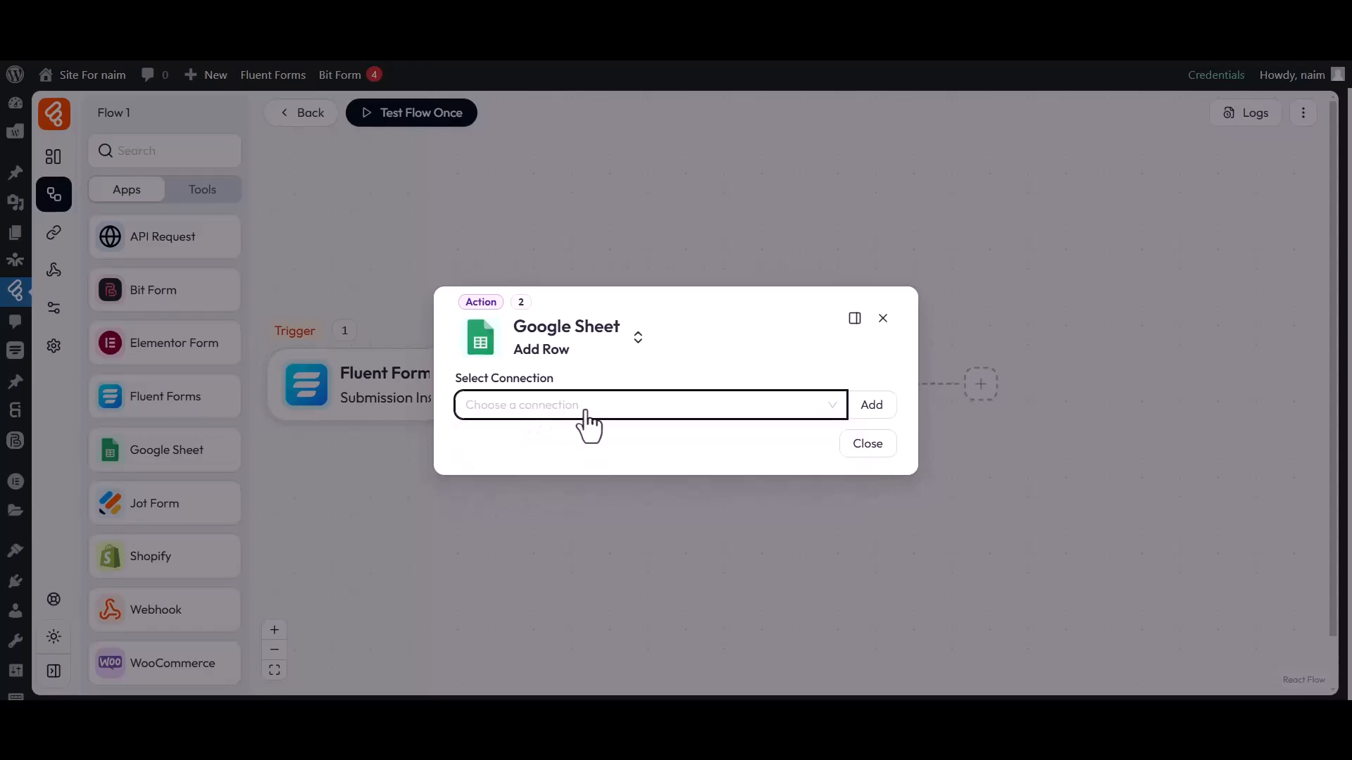
Add a new Google Sheet connection, keeping the name 'Google Sheet connection1'.
{"action": "left_click", "coordinate": [871, 407]}
{"action": "left_click_drag", "start_coordinate": [921, 322], "coordinate": [1018, 324]}
{"action": "left_click", "coordinate": [948, 351]}
{"action": "left_click_drag", "start_coordinate": [929, 343], "coordinate": [1044, 356]}
{"action": "left_click", "coordinate": [1068, 345]}
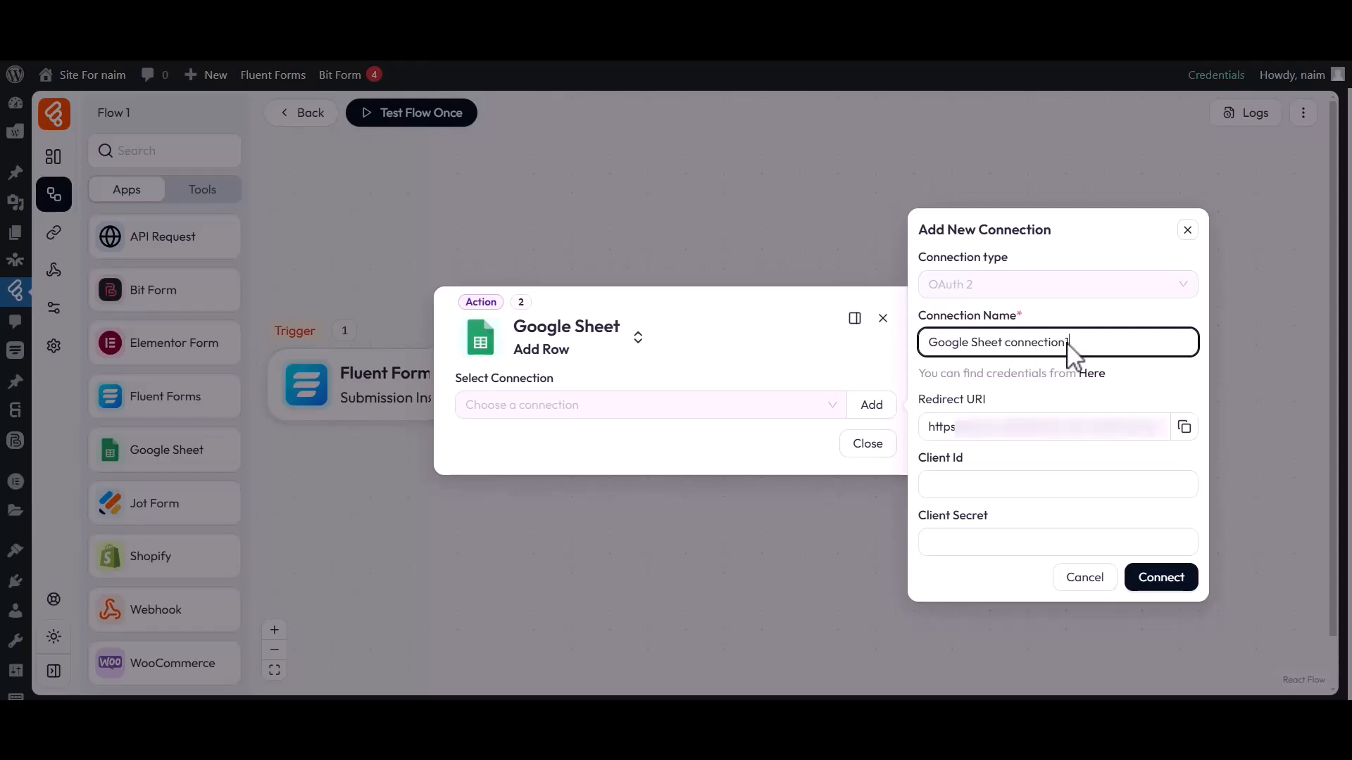
Leave the Client Id and Client Secret fields empty and switch to Google Cloud Console.
{"action": "left_click", "coordinate": [966, 466]}
{"action": "left_click", "coordinate": [924, 514]}
{"action": "left_click_drag", "start_coordinate": [928, 524], "coordinate": [988, 527]}
{"action": "left_click", "coordinate": [989, 527]}
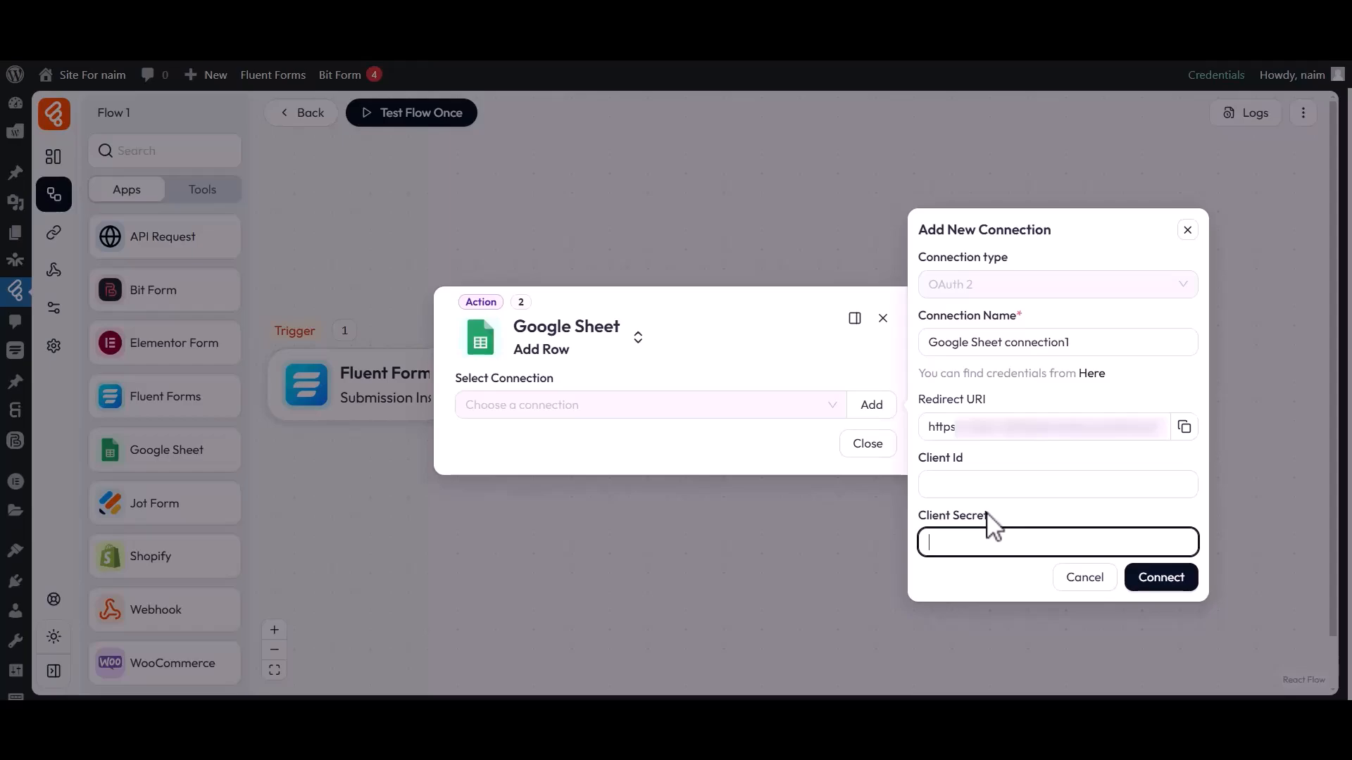
{"action": "left_click", "coordinate": [774, 39]}
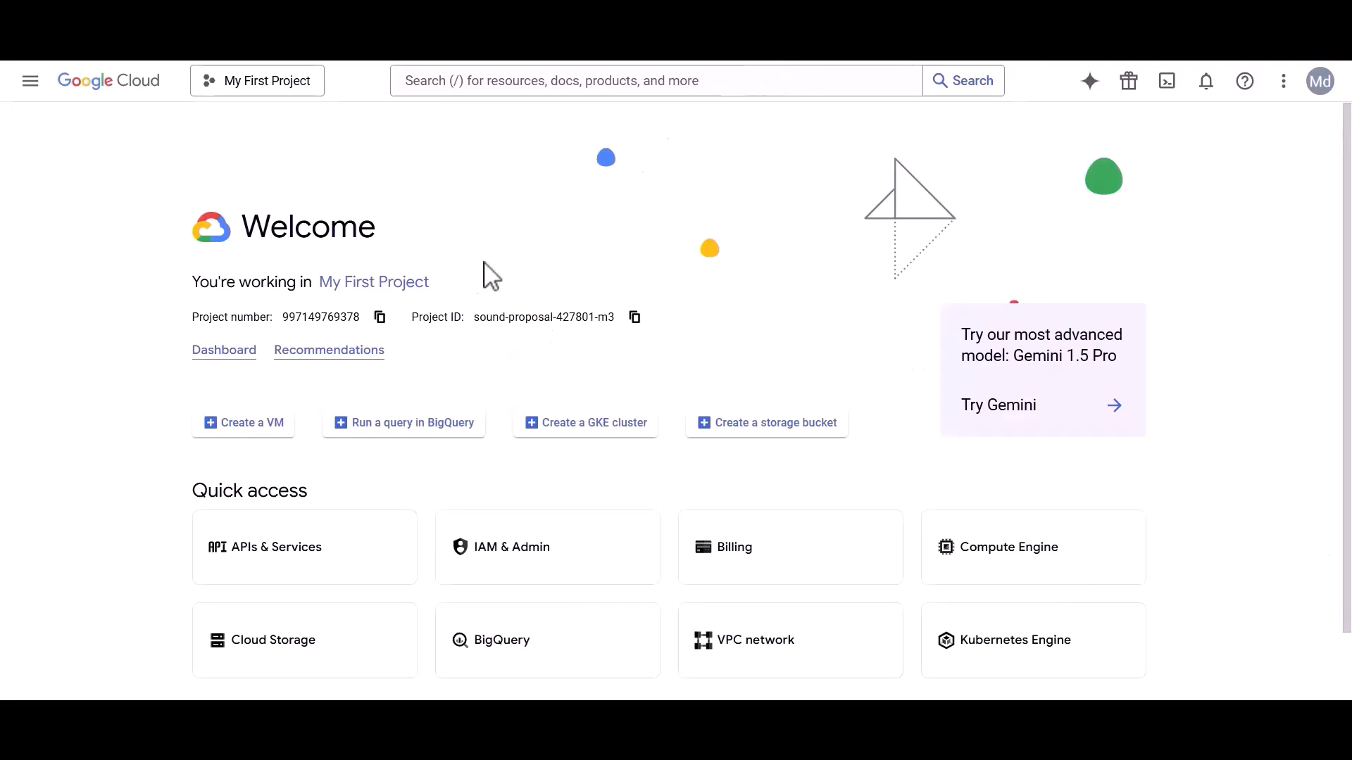
Enable the Google Drive API from APIs & Services.
{"action": "left_click", "coordinate": [30, 81]}
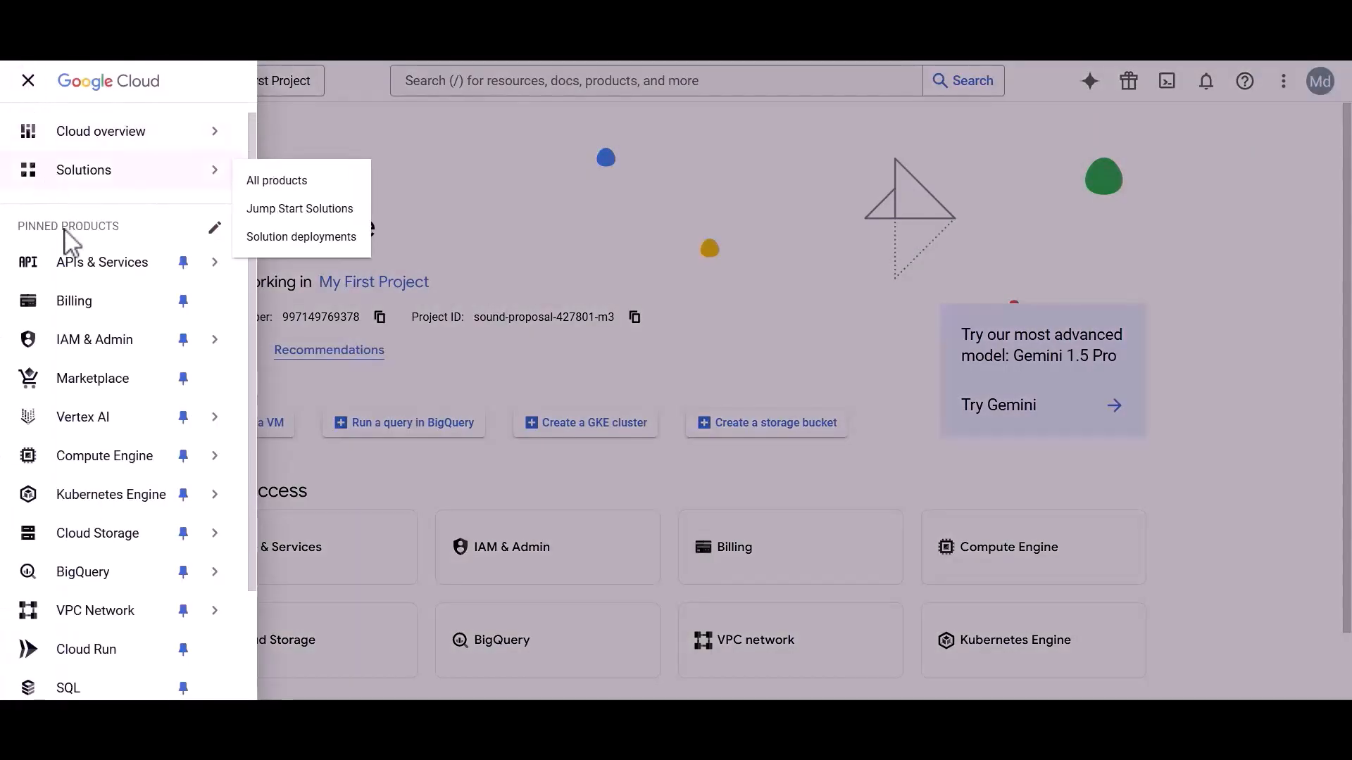
{"action": "left_click", "coordinate": [125, 267]}
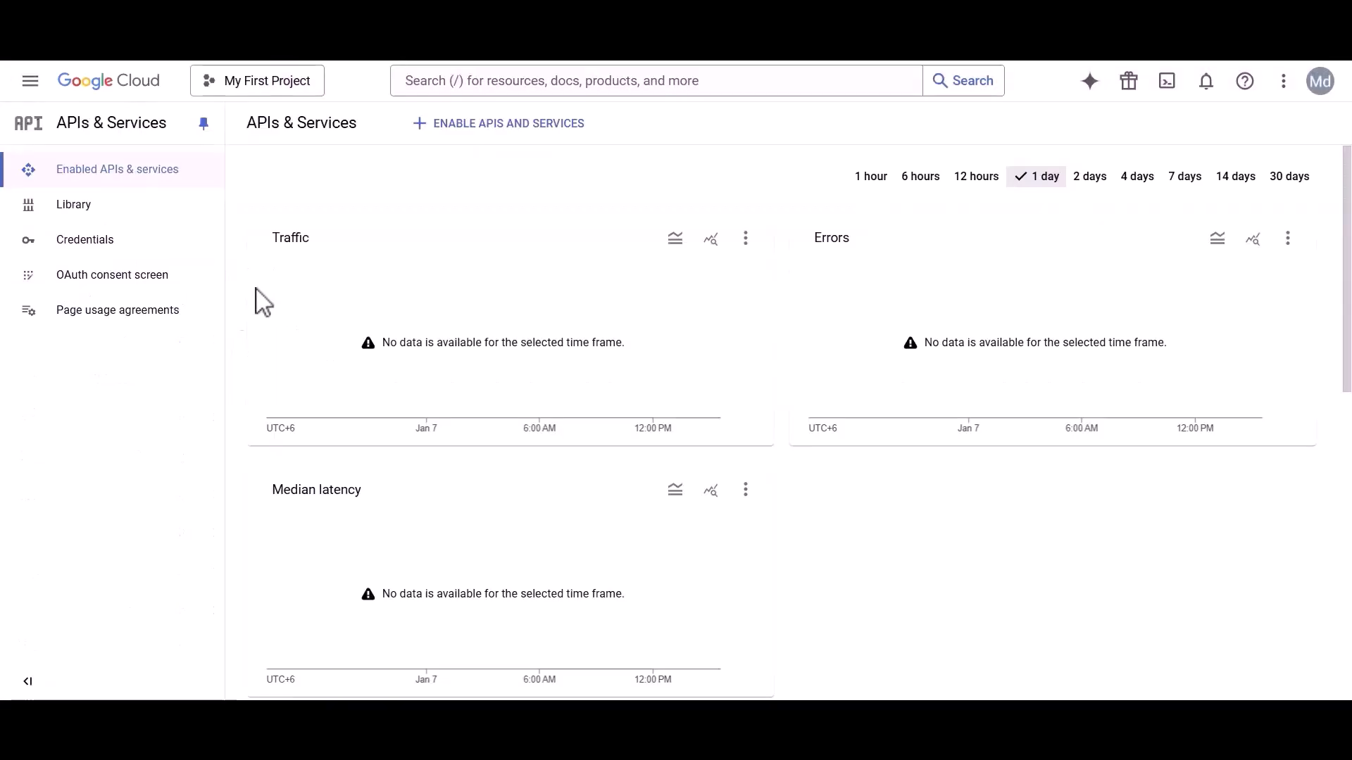
{"action": "left_click", "coordinate": [482, 90]}
{"action": "type", "text": "Google Drive API"}
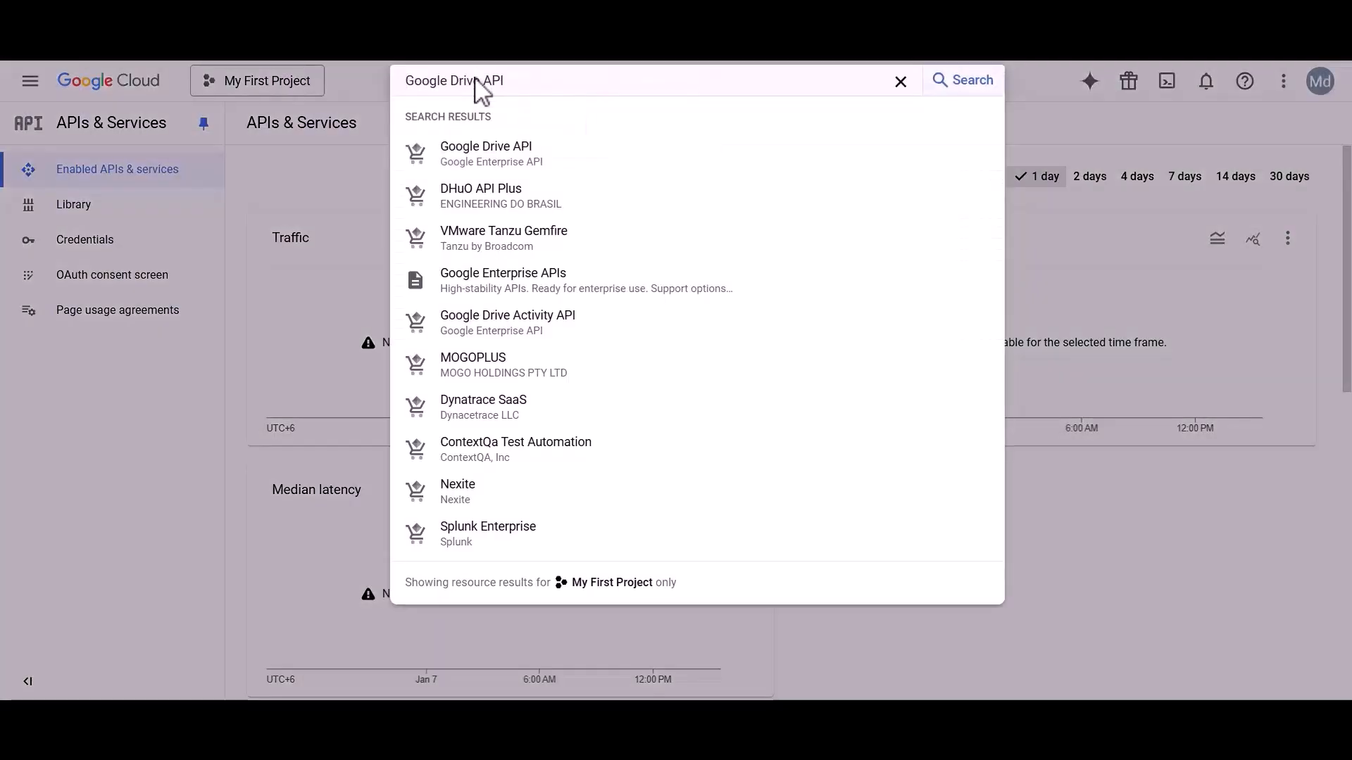
{"action": "left_click", "coordinate": [470, 151]}
{"action": "left_click_drag", "start_coordinate": [170, 183], "coordinate": [338, 186]}
{"action": "left_click", "coordinate": [309, 207]}
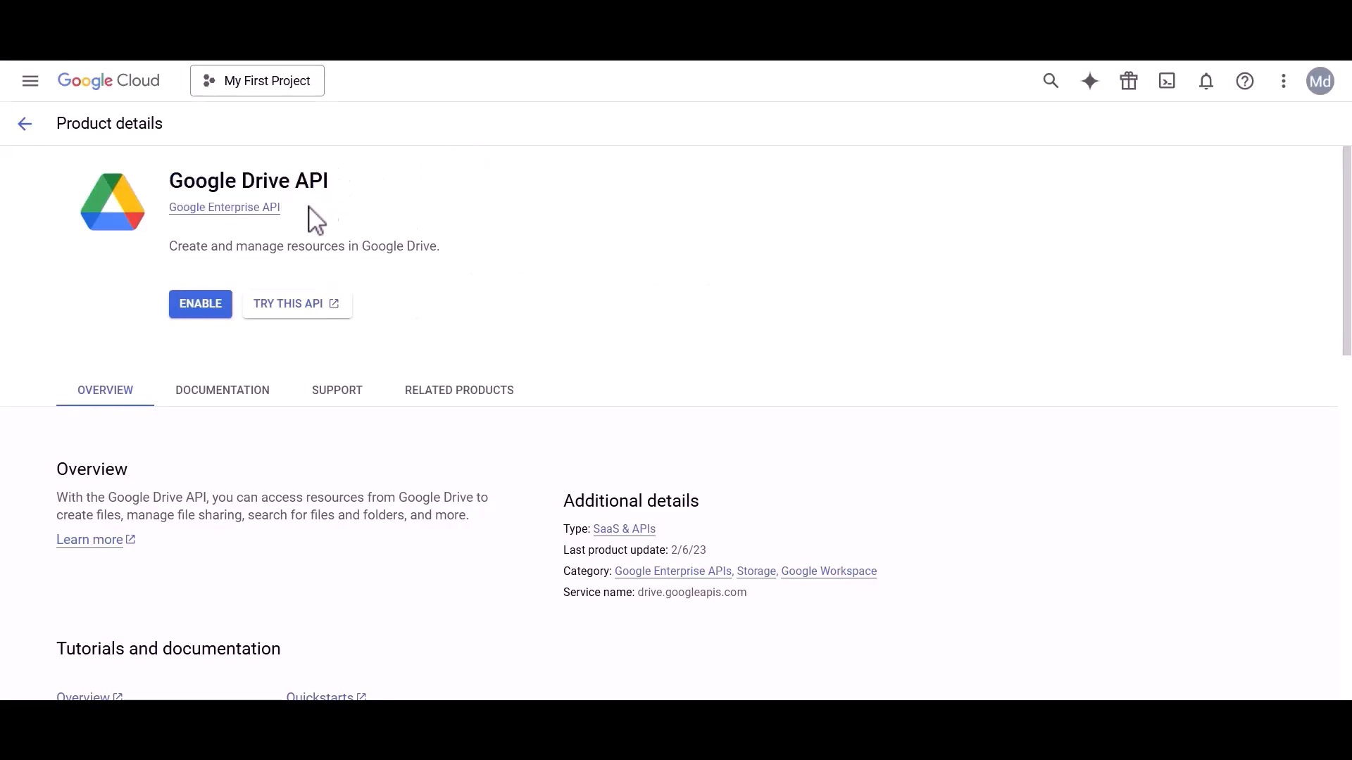
{"action": "left_click", "coordinate": [200, 307]}
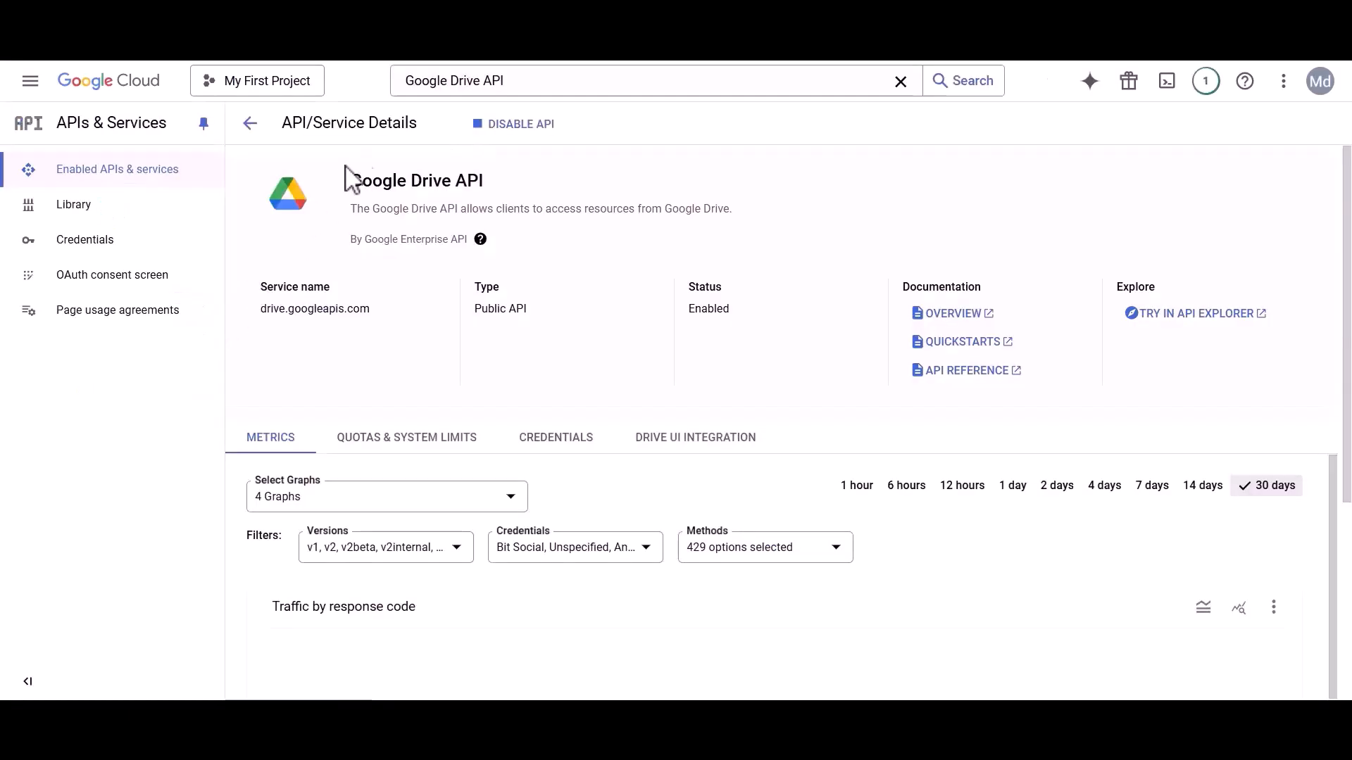
Enable the Google Sheets API, then go to the OAuth consent screen.
{"action": "double_click", "coordinate": [458, 81]}
{"action": "type", "text": "sheets"}
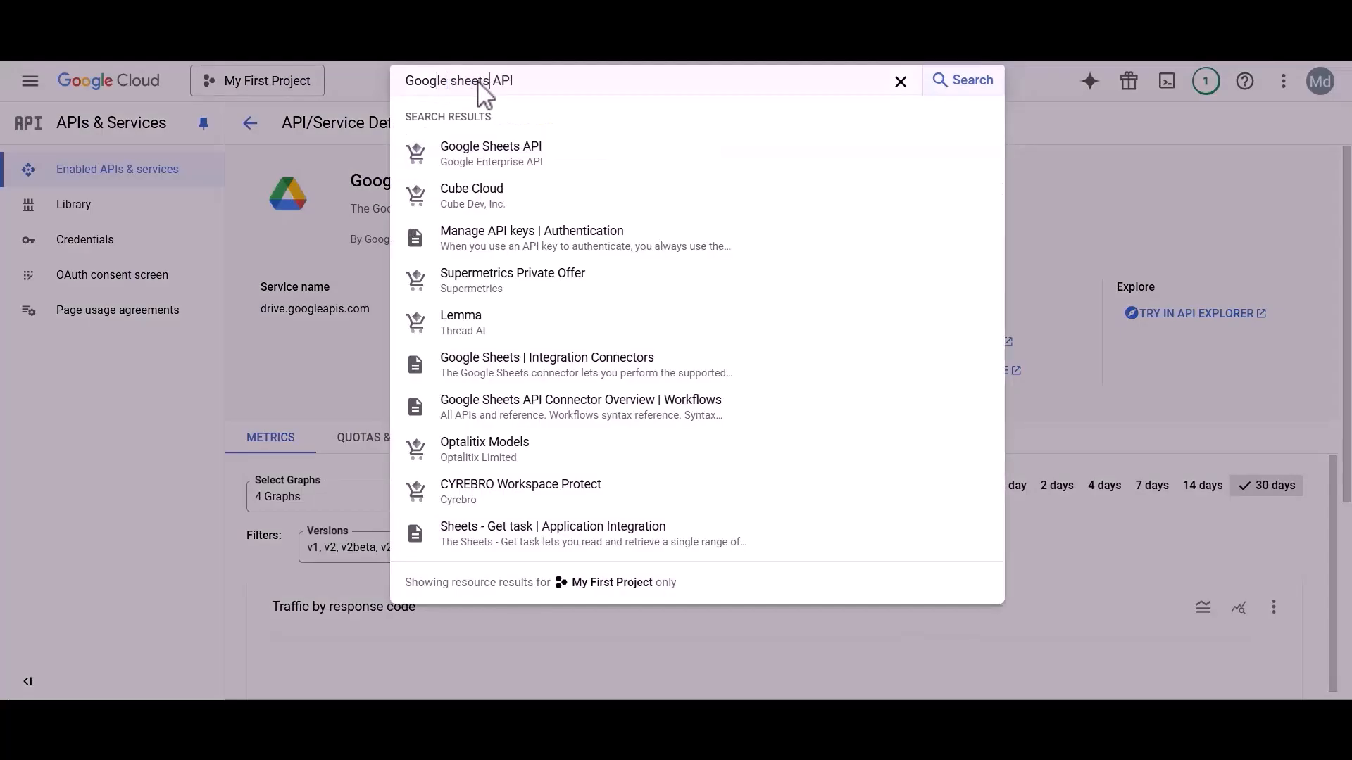
{"action": "left_click", "coordinate": [473, 154]}
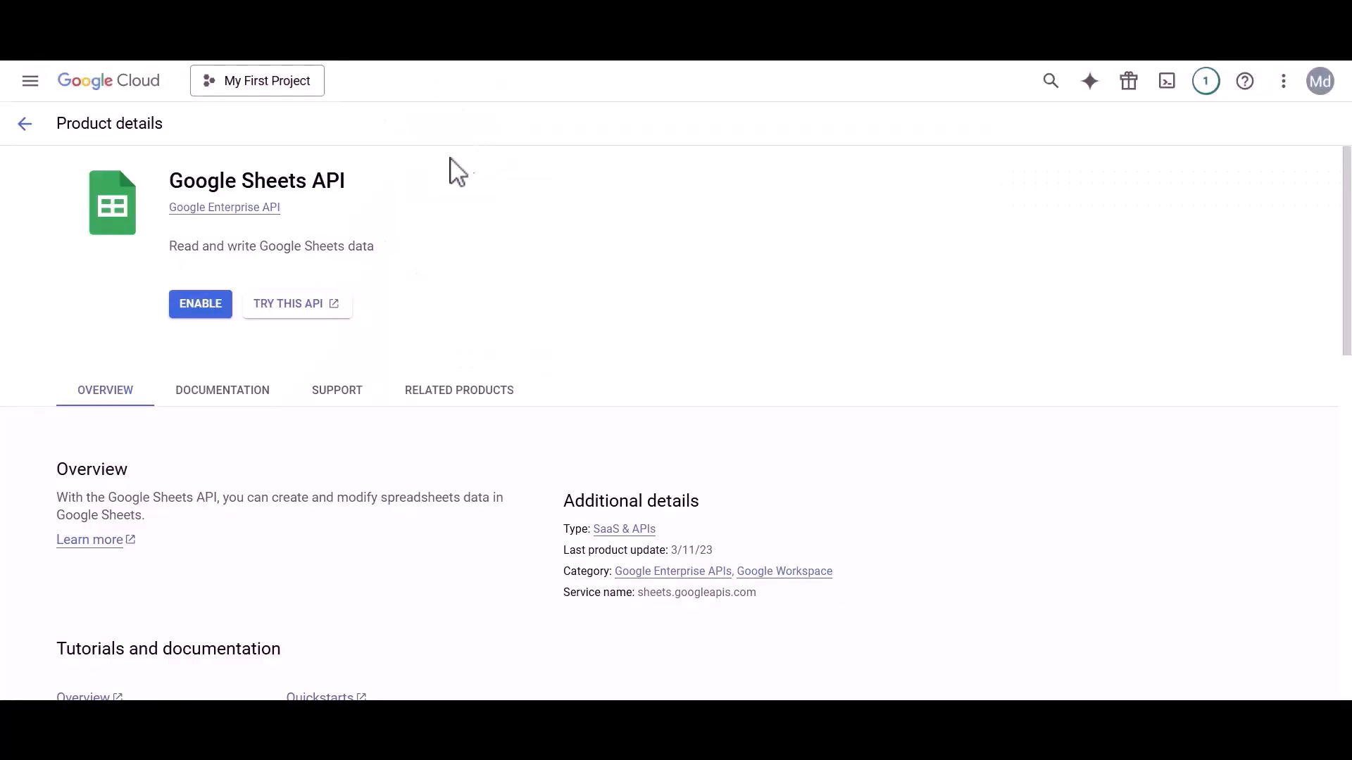
{"action": "left_click", "coordinate": [200, 307]}
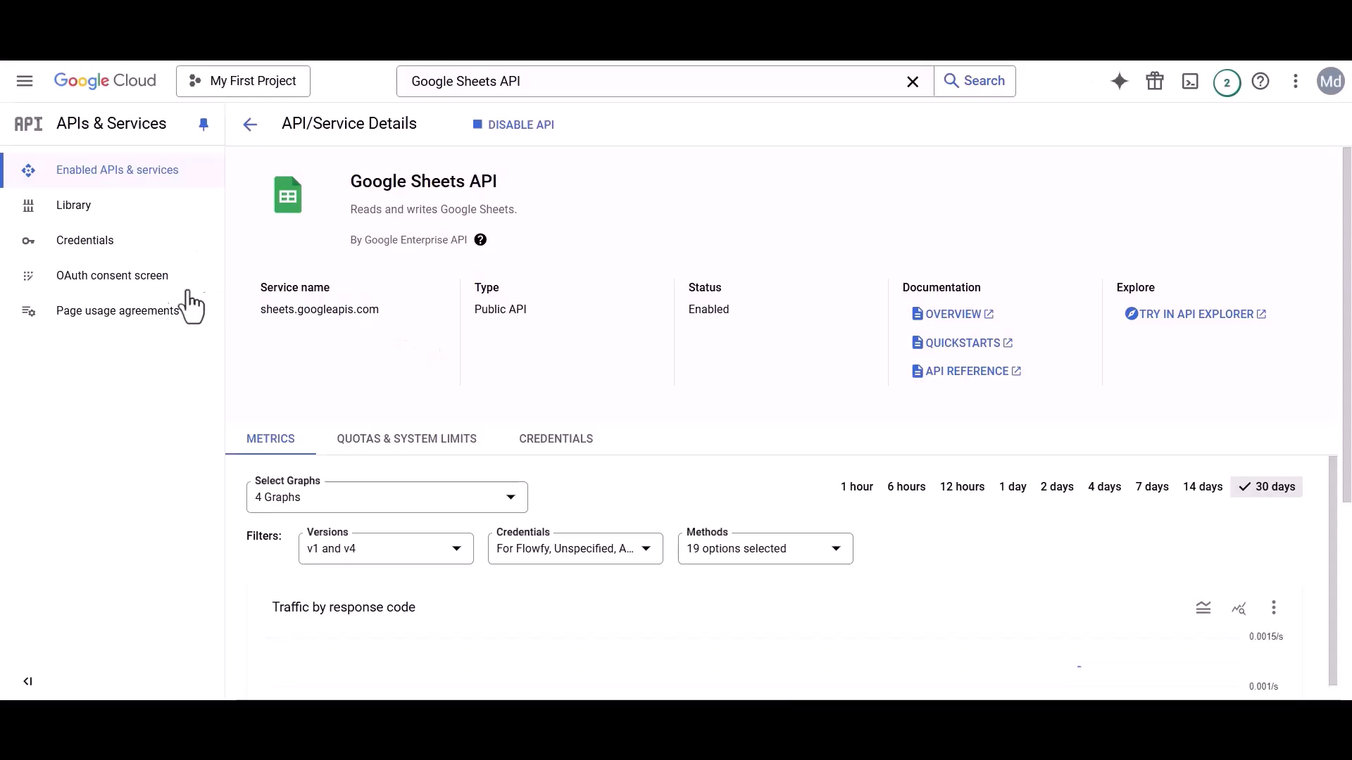
{"action": "left_click", "coordinate": [106, 277]}
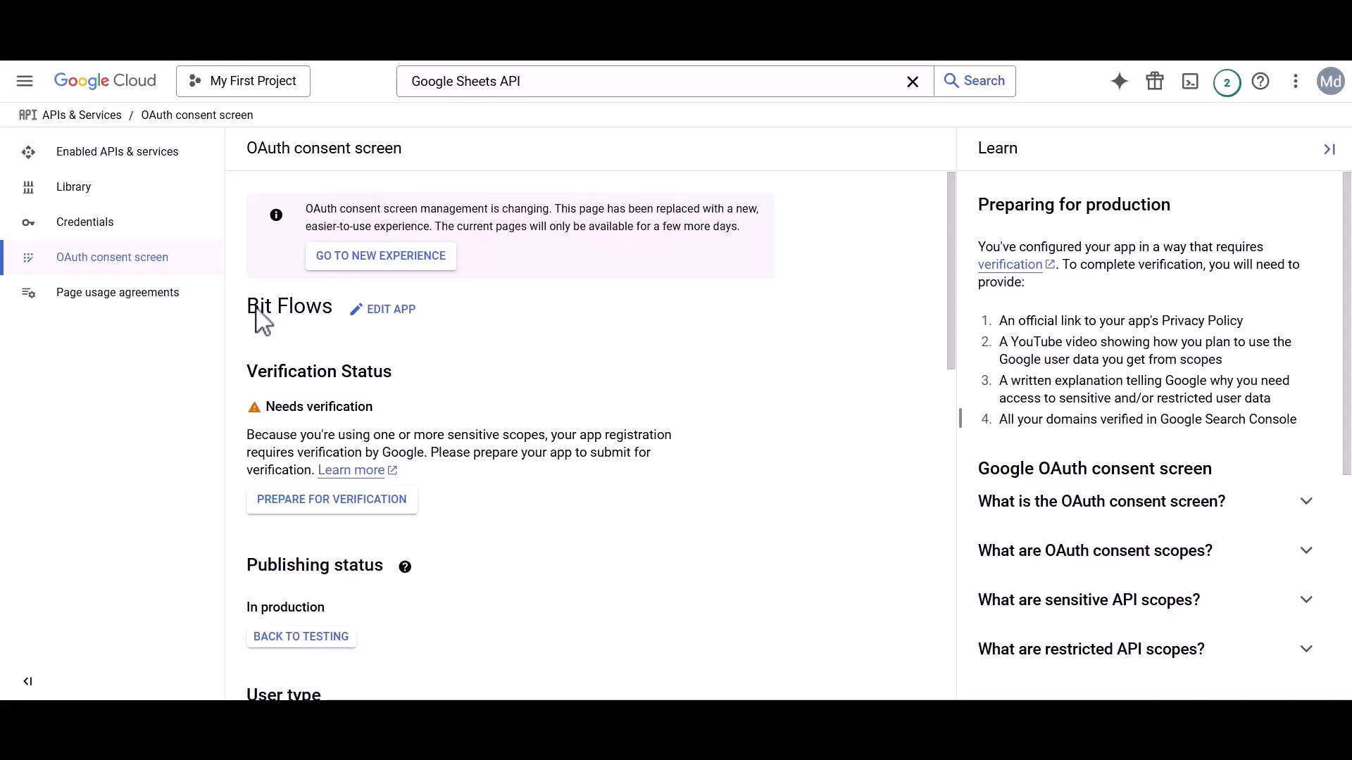
Edit the Bit Flows app registration, keep its support and developer e-mails, and save the app information.
{"action": "left_click", "coordinate": [386, 312]}
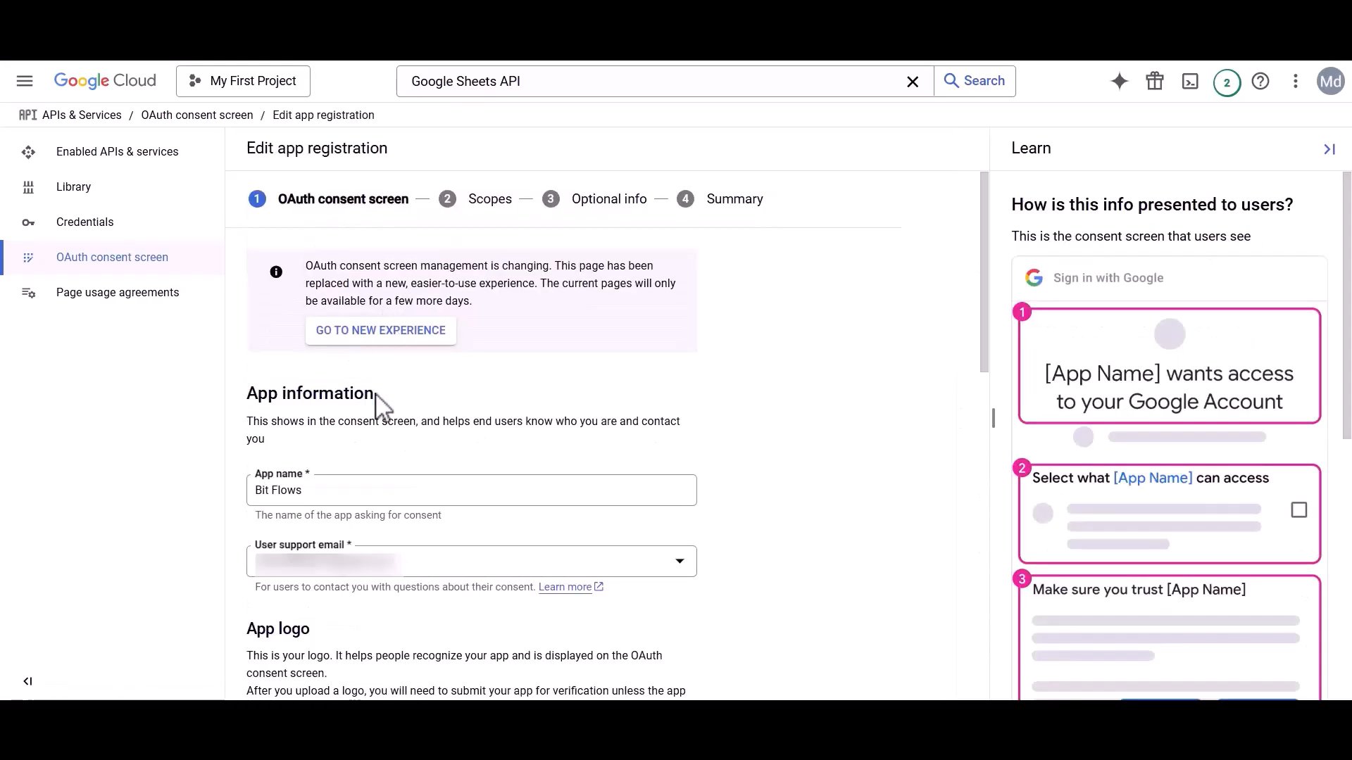
{"action": "left_click", "coordinate": [304, 565]}
{"action": "left_click", "coordinate": [321, 567]}
{"action": "scroll", "coordinate": [324, 583], "scroll_direction": "down", "scroll_amount": 2}
{"action": "scroll", "coordinate": [324, 583], "scroll_direction": "down", "scroll_amount": 10}
{"action": "left_click_drag", "start_coordinate": [248, 560], "coordinate": [466, 571]}
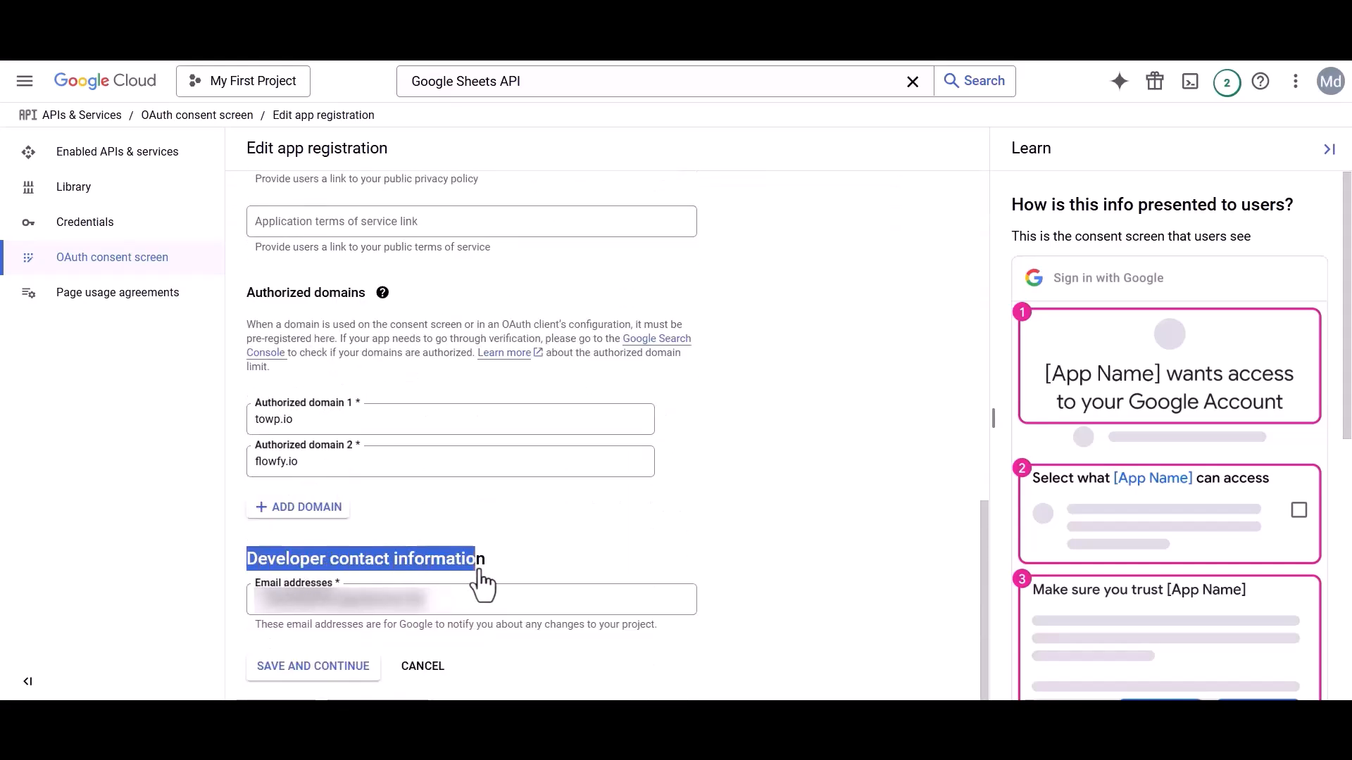
{"action": "left_click", "coordinate": [321, 608]}
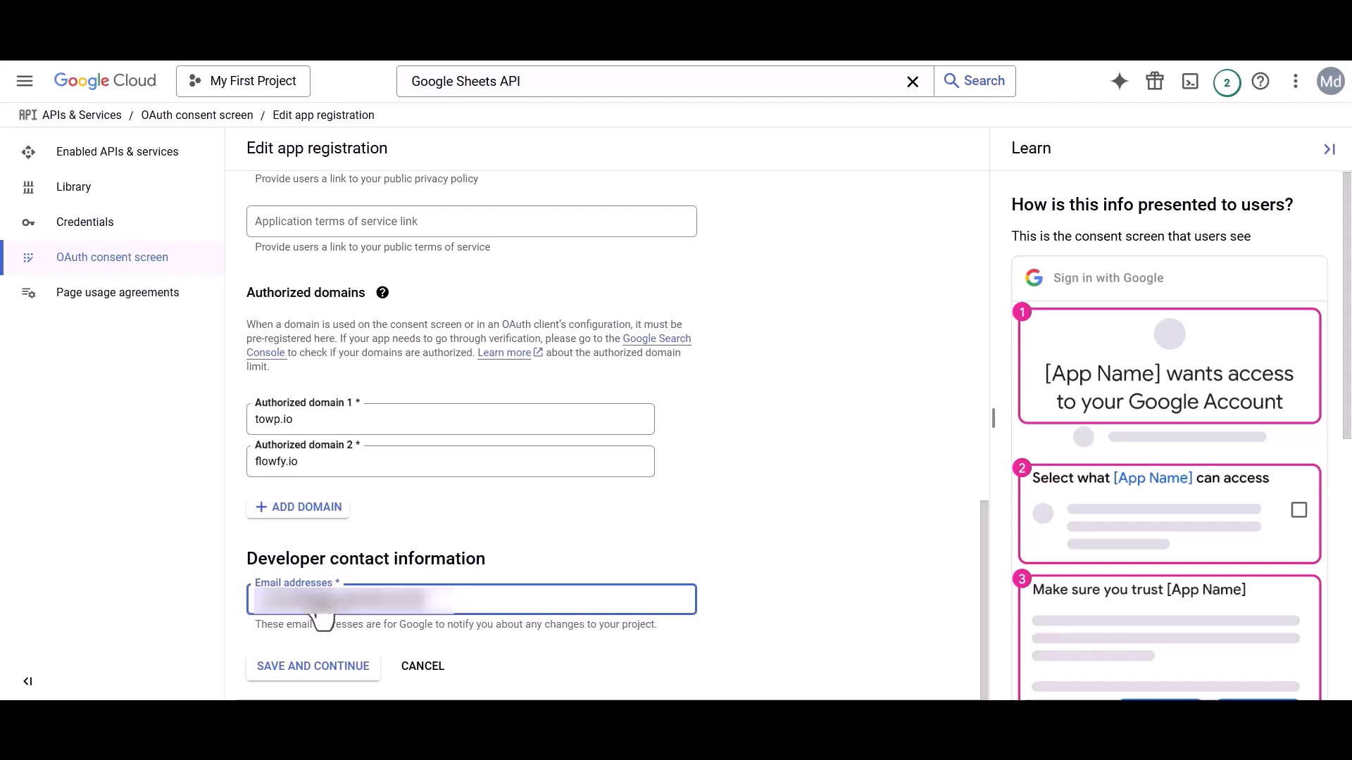
{"action": "left_click", "coordinate": [310, 667]}
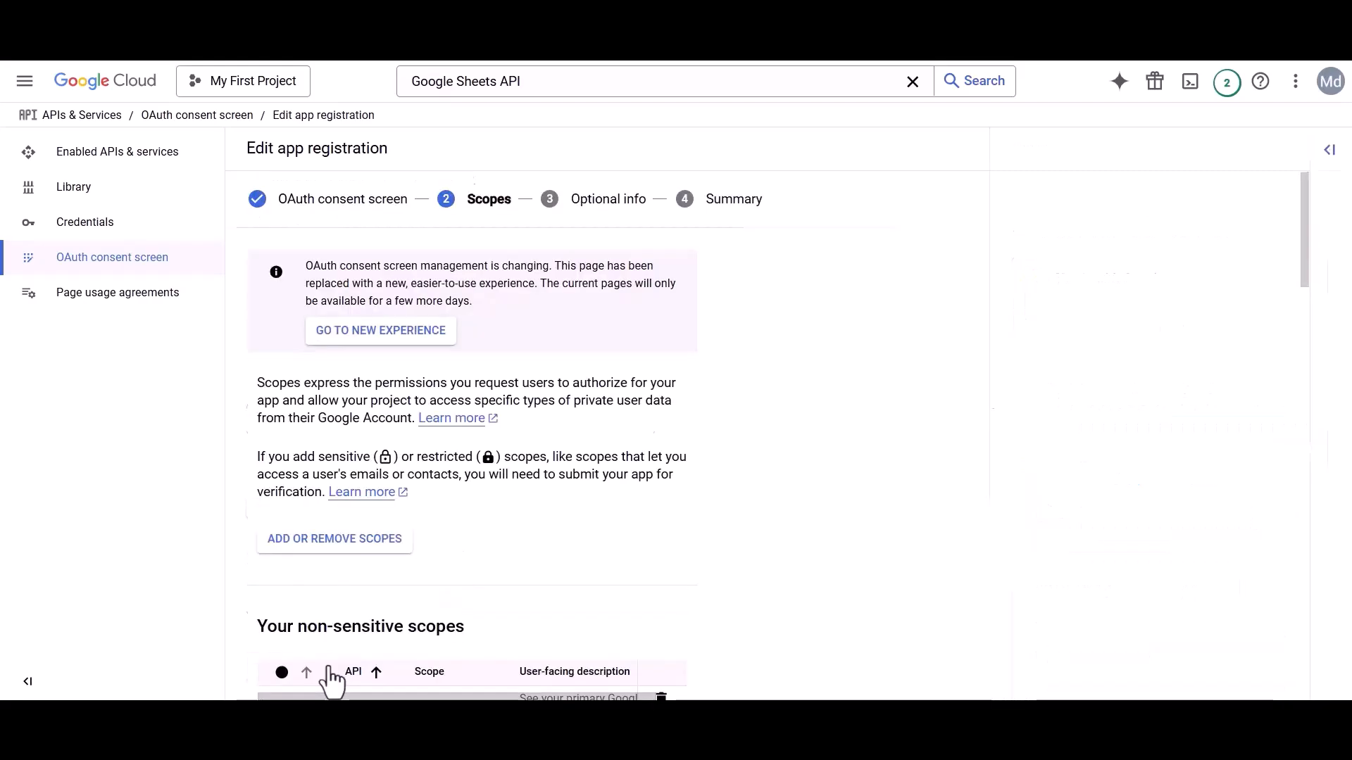
Open the scope list and try filtering it by the drive scope URL from the guide.
{"action": "left_click", "coordinate": [330, 544]}
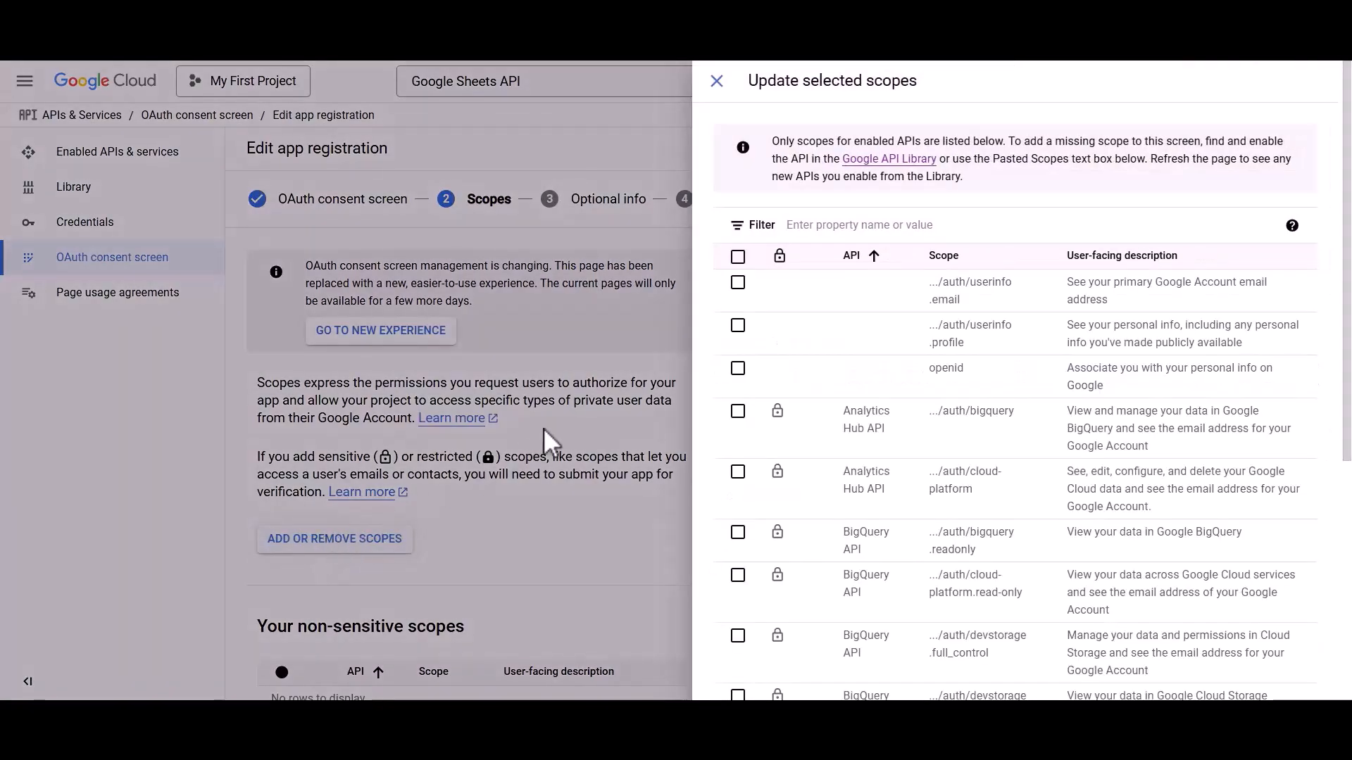
{"action": "left_click", "coordinate": [842, 227]}
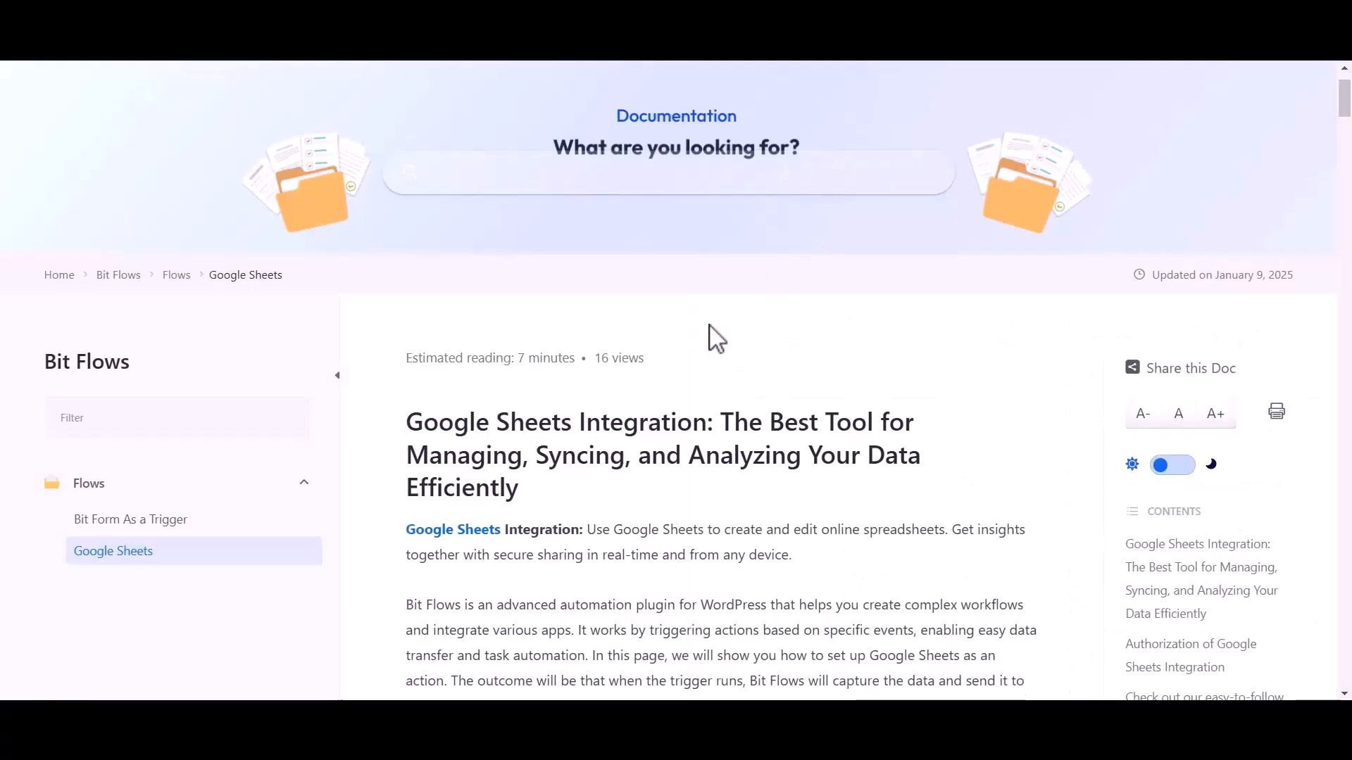
{"action": "scroll", "coordinate": [711, 339], "scroll_direction": "down", "scroll_amount": 2}
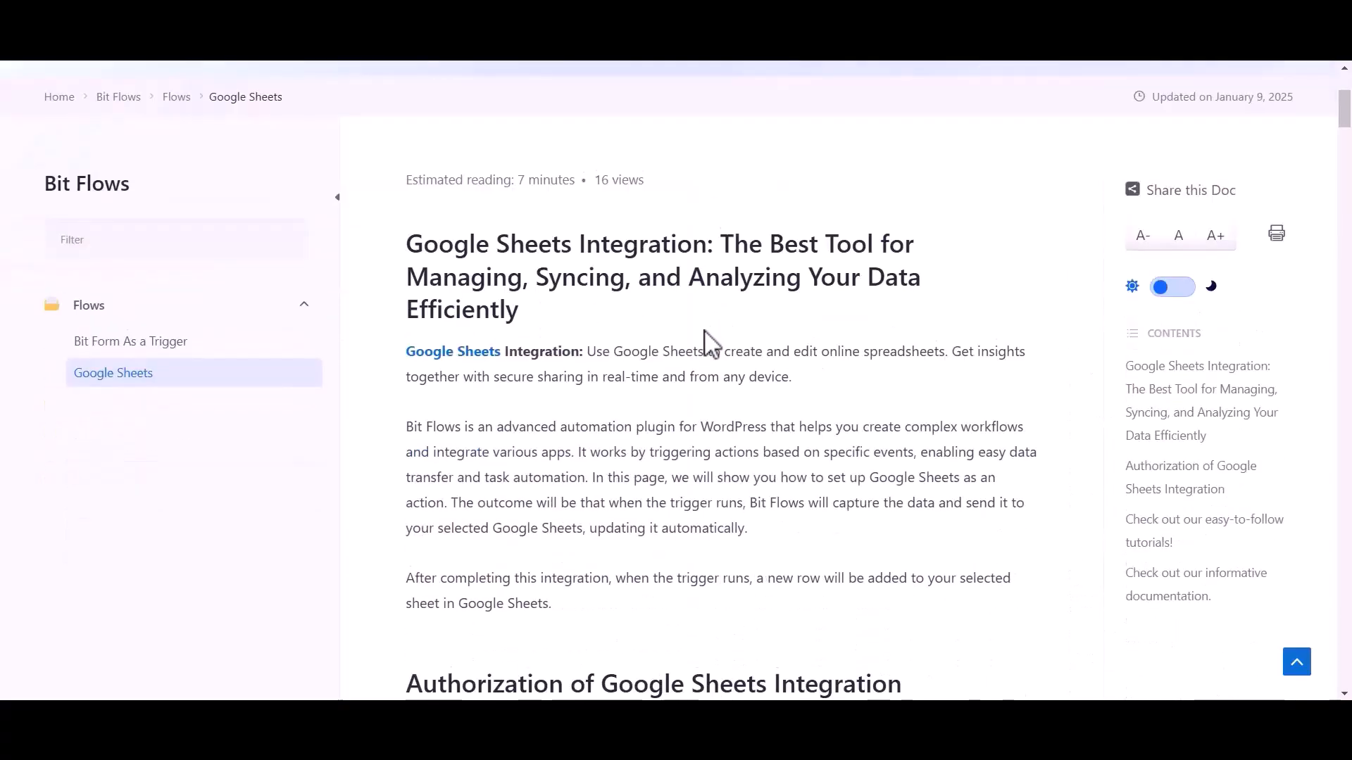
{"action": "scroll", "coordinate": [708, 341], "scroll_direction": "down", "scroll_amount": 15}
{"action": "scroll", "coordinate": [706, 342], "scroll_direction": "down", "scroll_amount": 20}
{"action": "scroll", "coordinate": [711, 343], "scroll_direction": "down", "scroll_amount": 7}
{"action": "left_click_drag", "start_coordinate": [442, 386], "coordinate": [688, 400]}
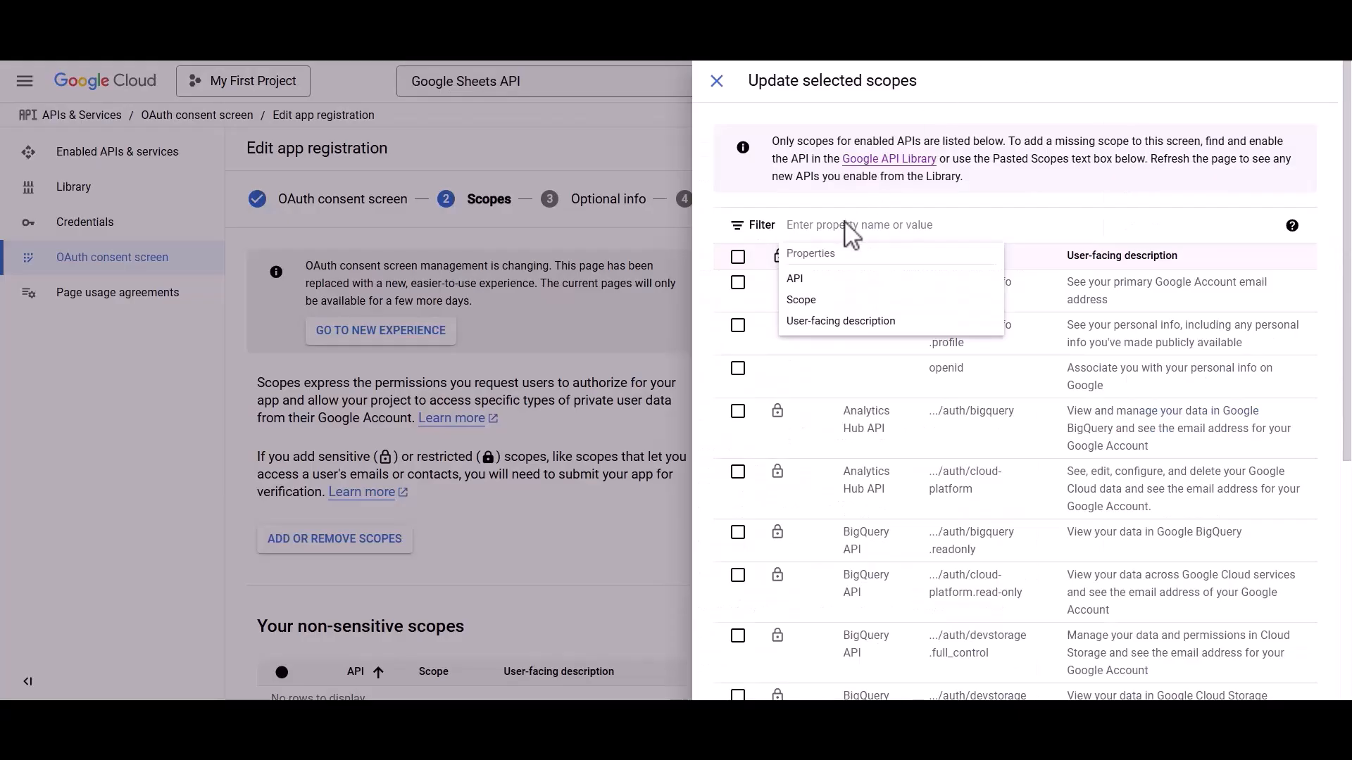
{"action": "type", "text": "https://www.googleapis.com/auth/drive"}
{"action": "left_click", "coordinate": [855, 277]}
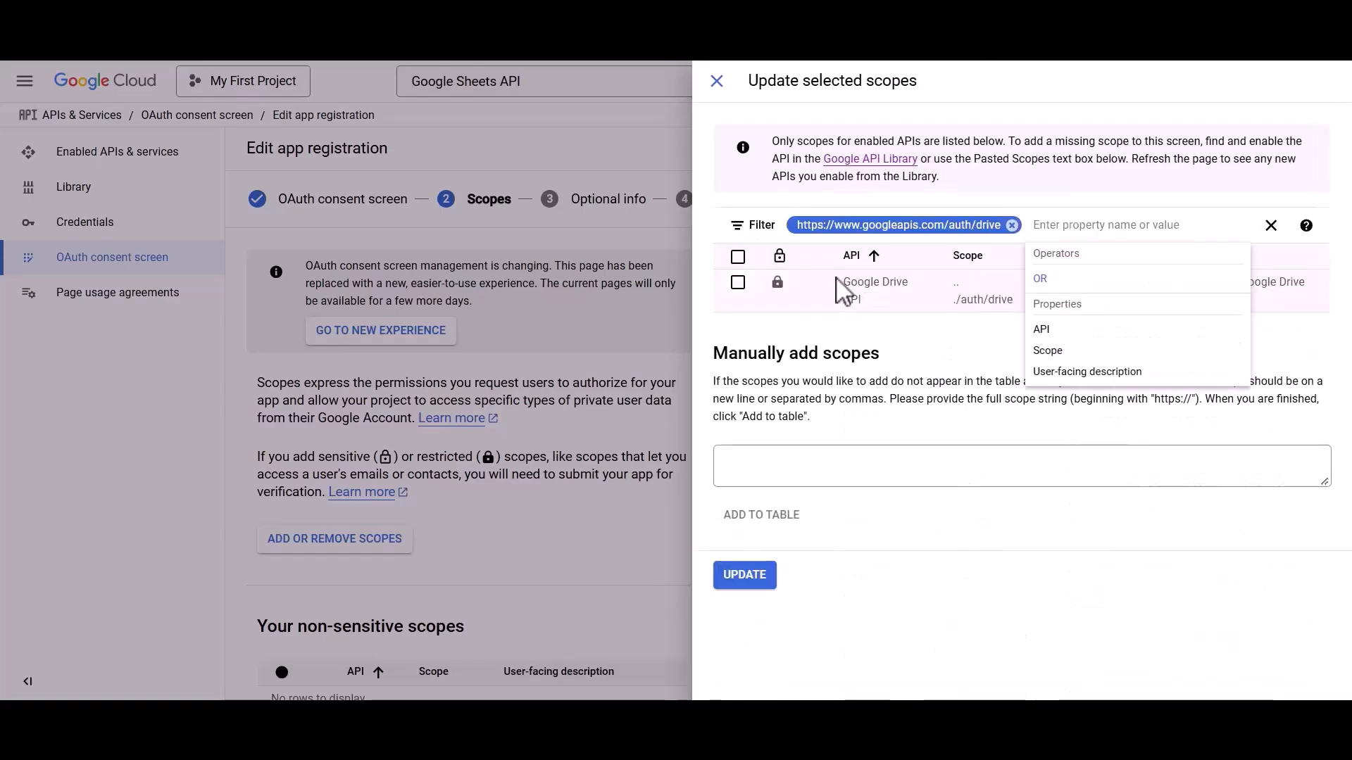
{"action": "left_click", "coordinate": [1011, 225]}
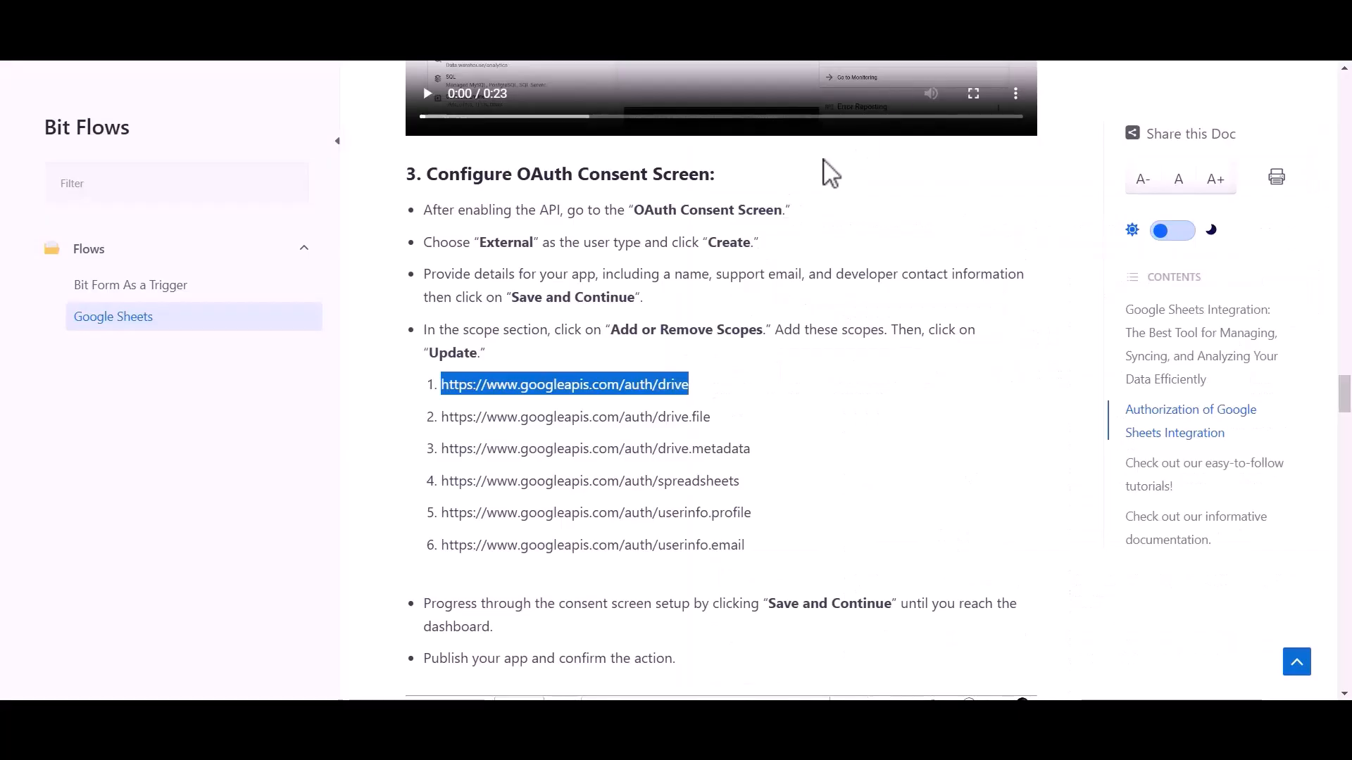
Filter for and tick the drive.file and drive.metadata scopes.
{"action": "left_click_drag", "start_coordinate": [441, 417], "coordinate": [713, 421]}
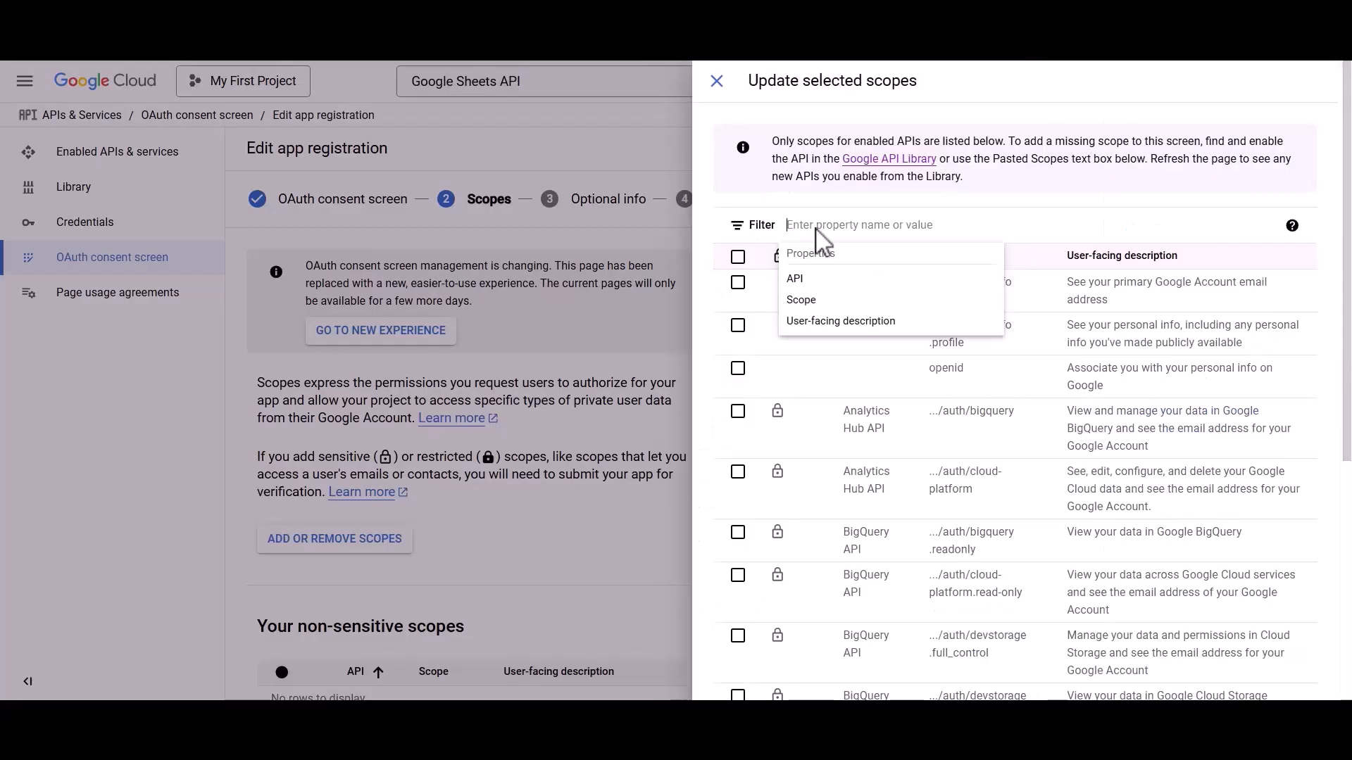
{"action": "type", "text": "https://www.googleapis.com/auth/drive.file"}
{"action": "left_click", "coordinate": [822, 278]}
{"action": "left_click", "coordinate": [737, 283]}
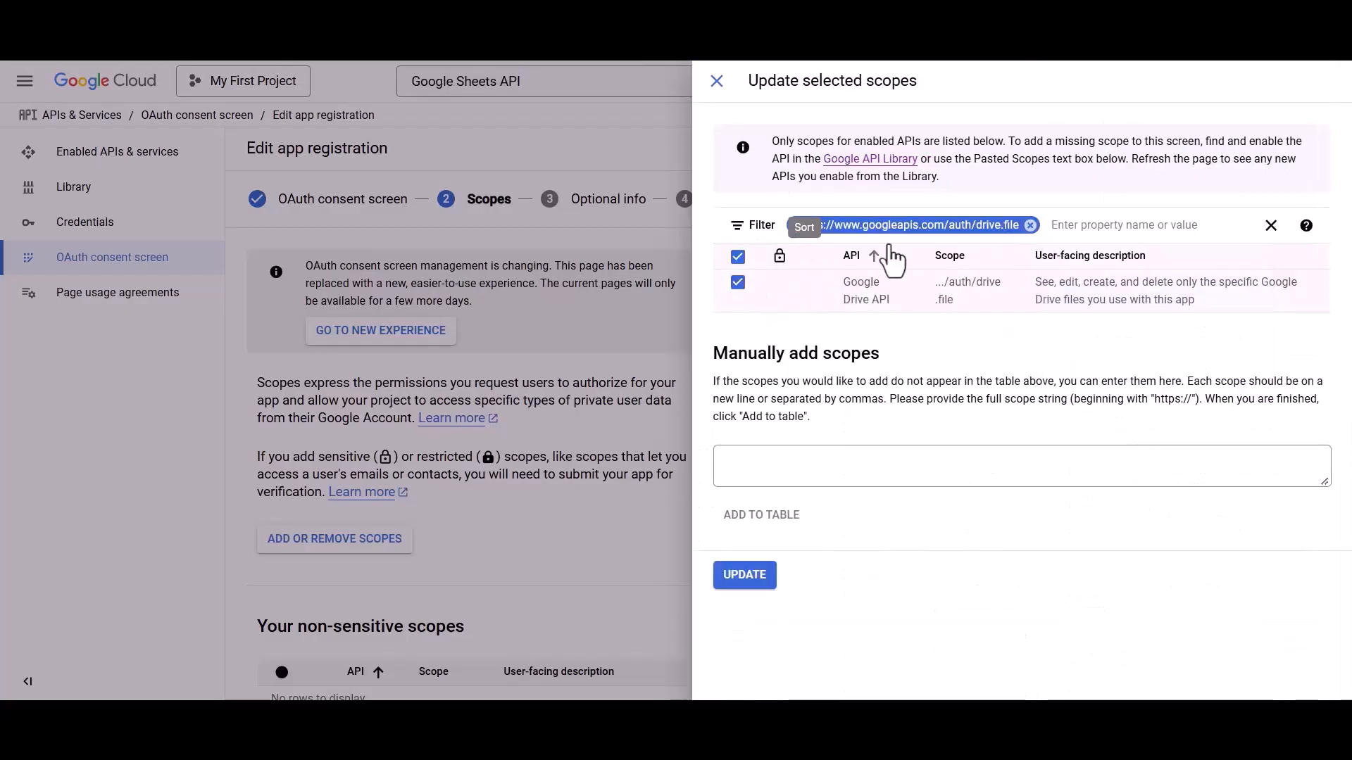
{"action": "left_click", "coordinate": [1030, 224]}
{"action": "left_click_drag", "start_coordinate": [441, 450], "coordinate": [752, 451]}
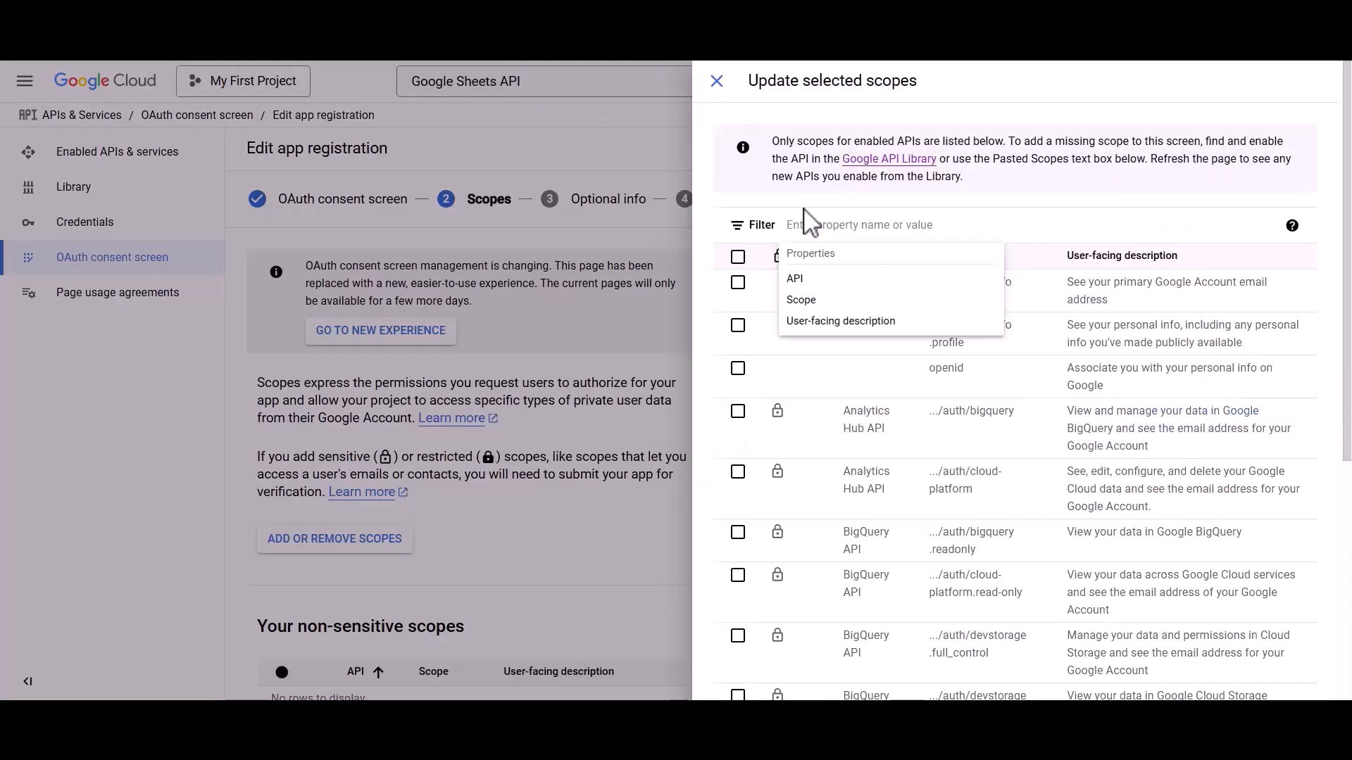
{"action": "type", "text": "https://www.googleapis.com/auth/drive.metadata"}
{"action": "key", "text": "Return"}
{"action": "left_click", "coordinate": [738, 283]}
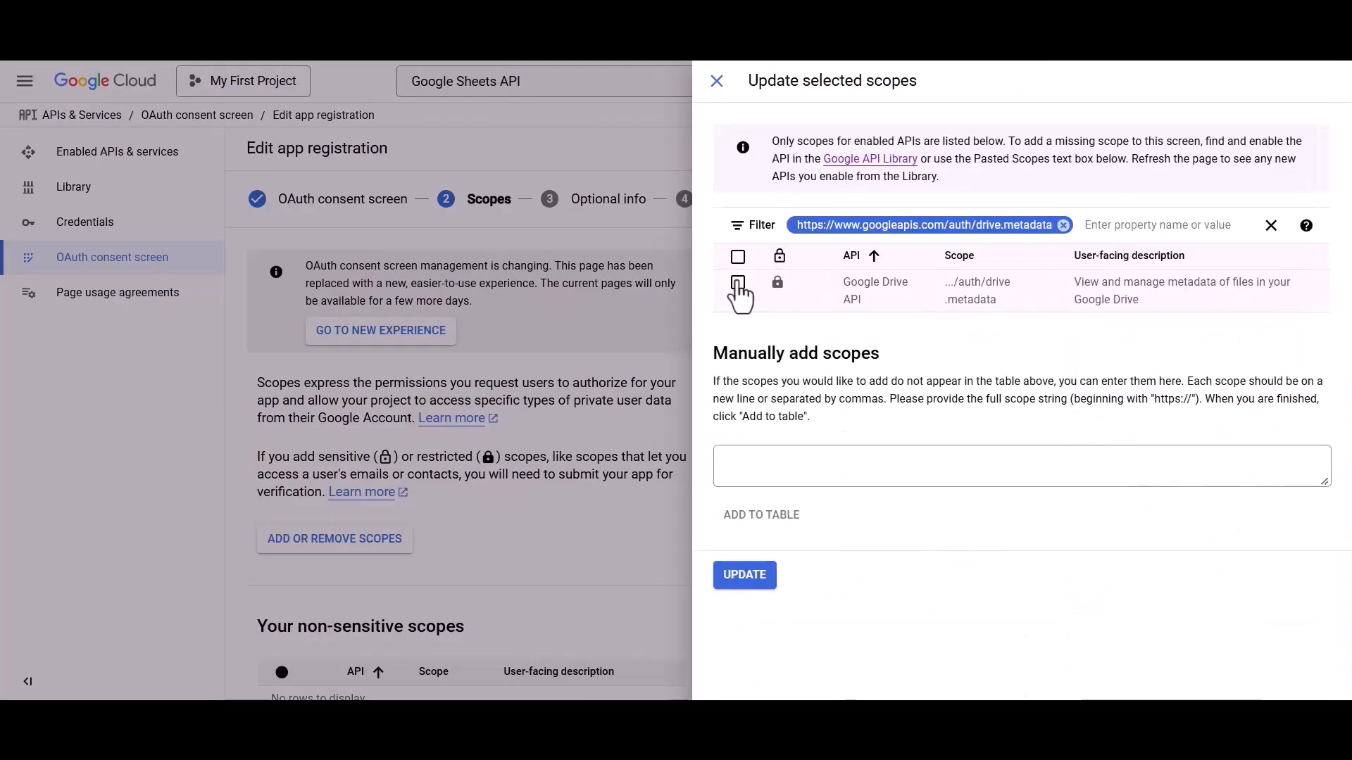
{"action": "left_click", "coordinate": [1063, 224]}
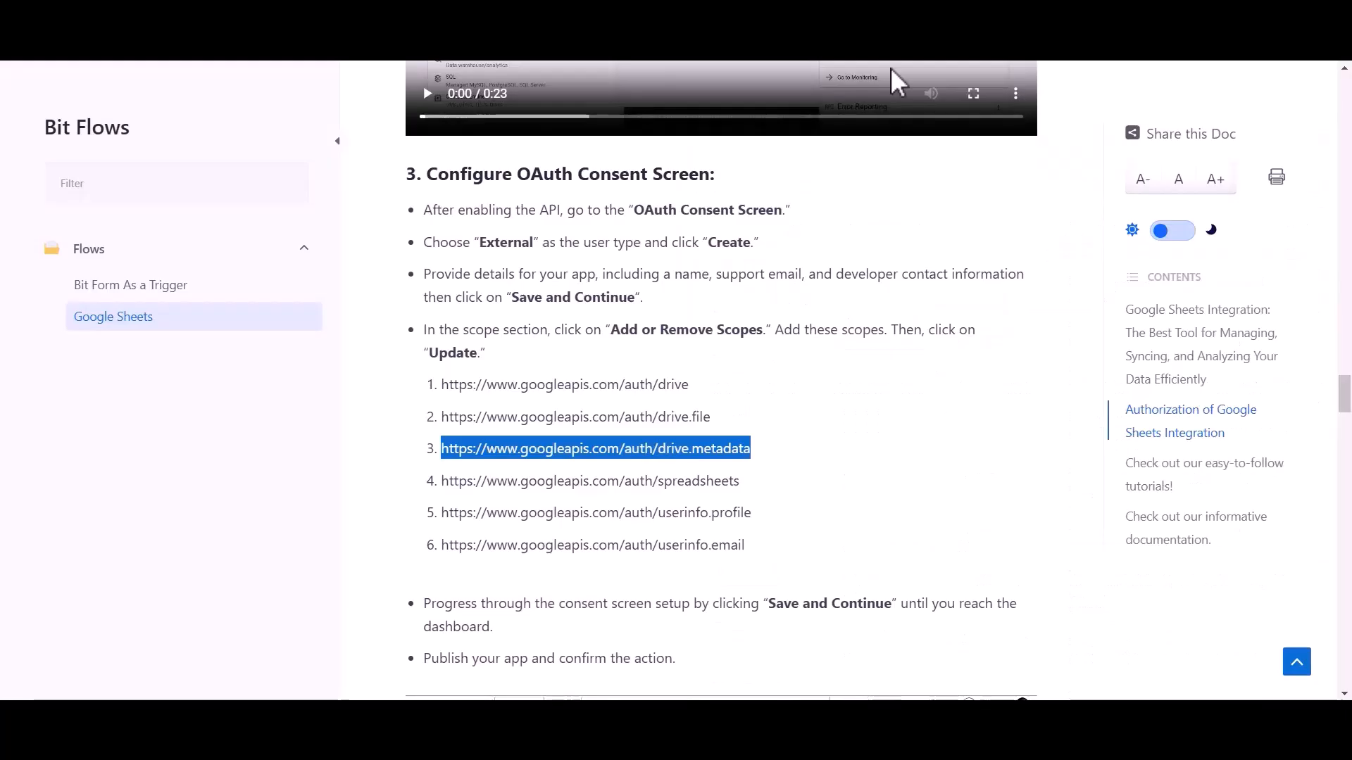
Filter for and tick the Google Sheets spreadsheets scope.
{"action": "left_click_drag", "start_coordinate": [444, 486], "coordinate": [748, 501]}
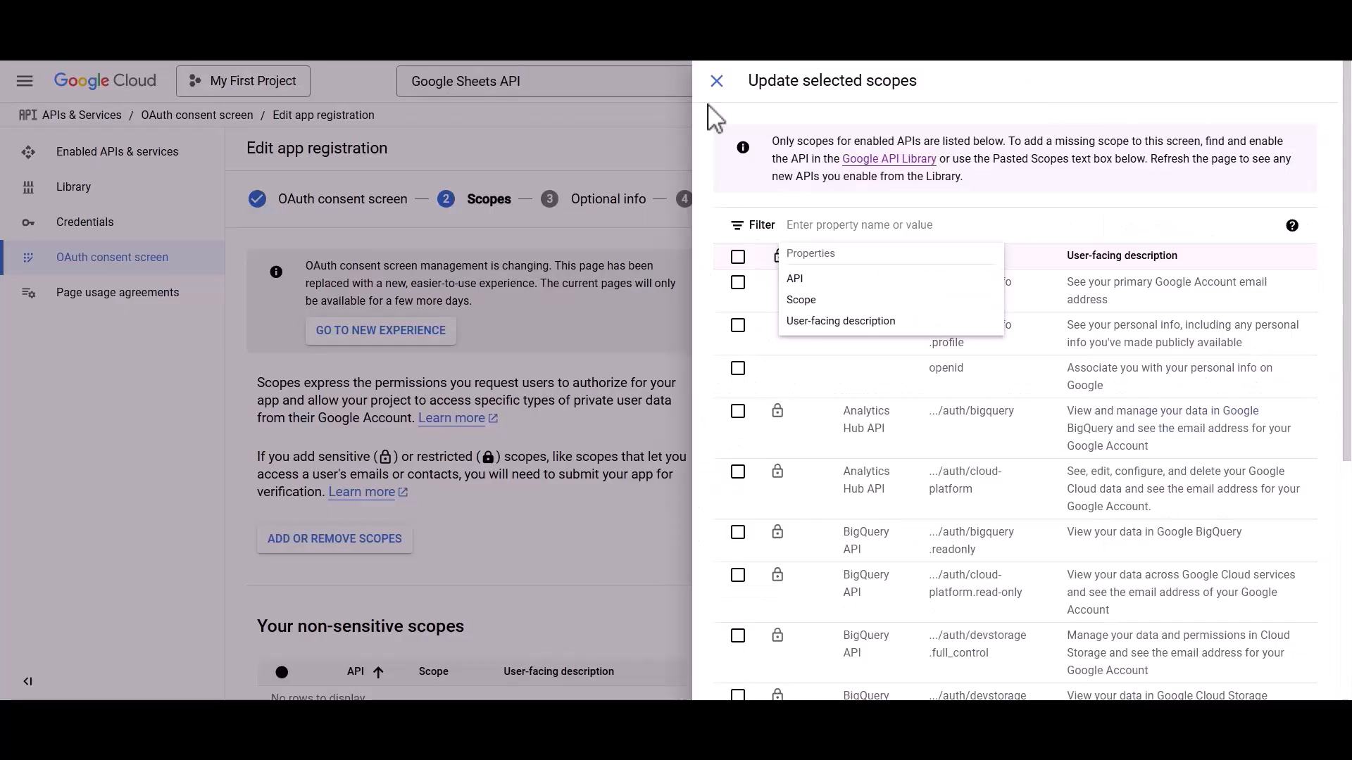
{"action": "type", "text": "https://www.googleapis.com/auth/spreadsheets"}
{"action": "left_click", "coordinate": [810, 279]}
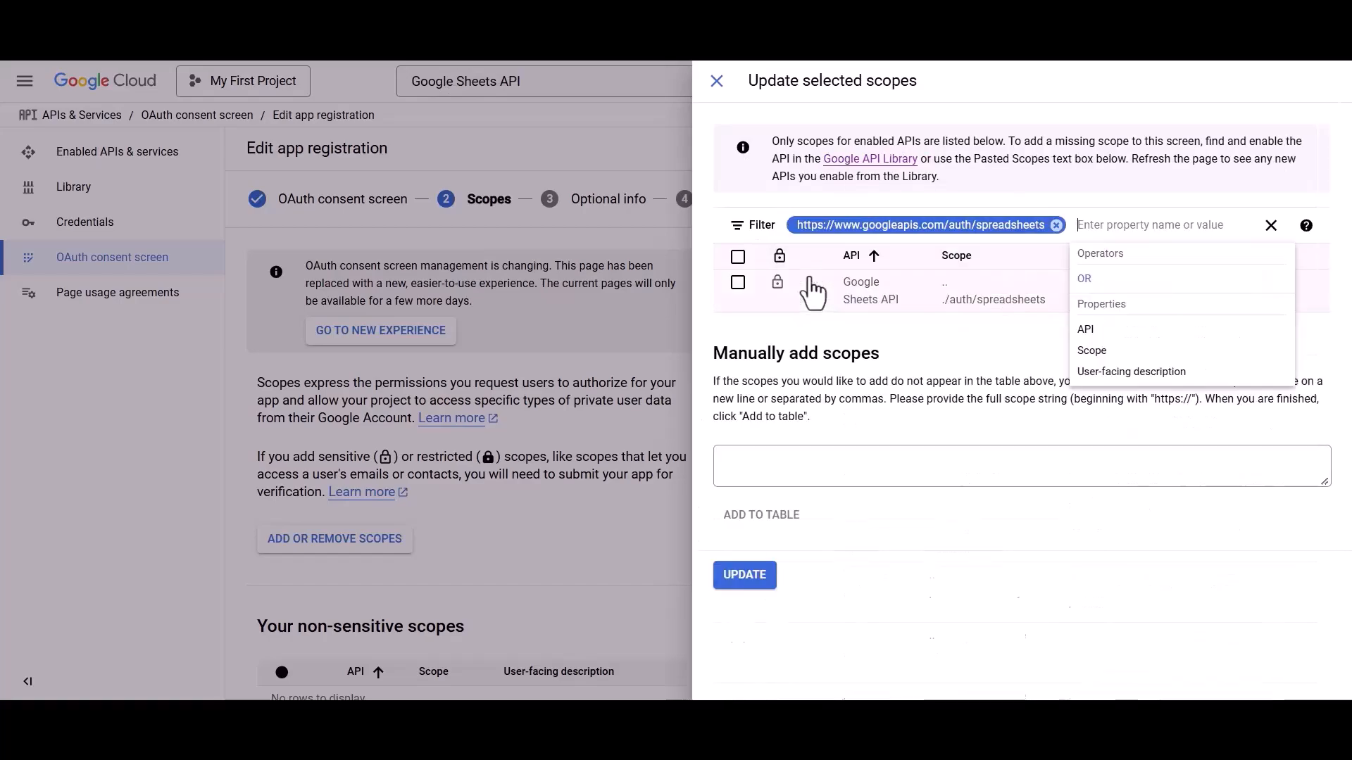
{"action": "left_click", "coordinate": [737, 283]}
{"action": "left_click", "coordinate": [1056, 225]}
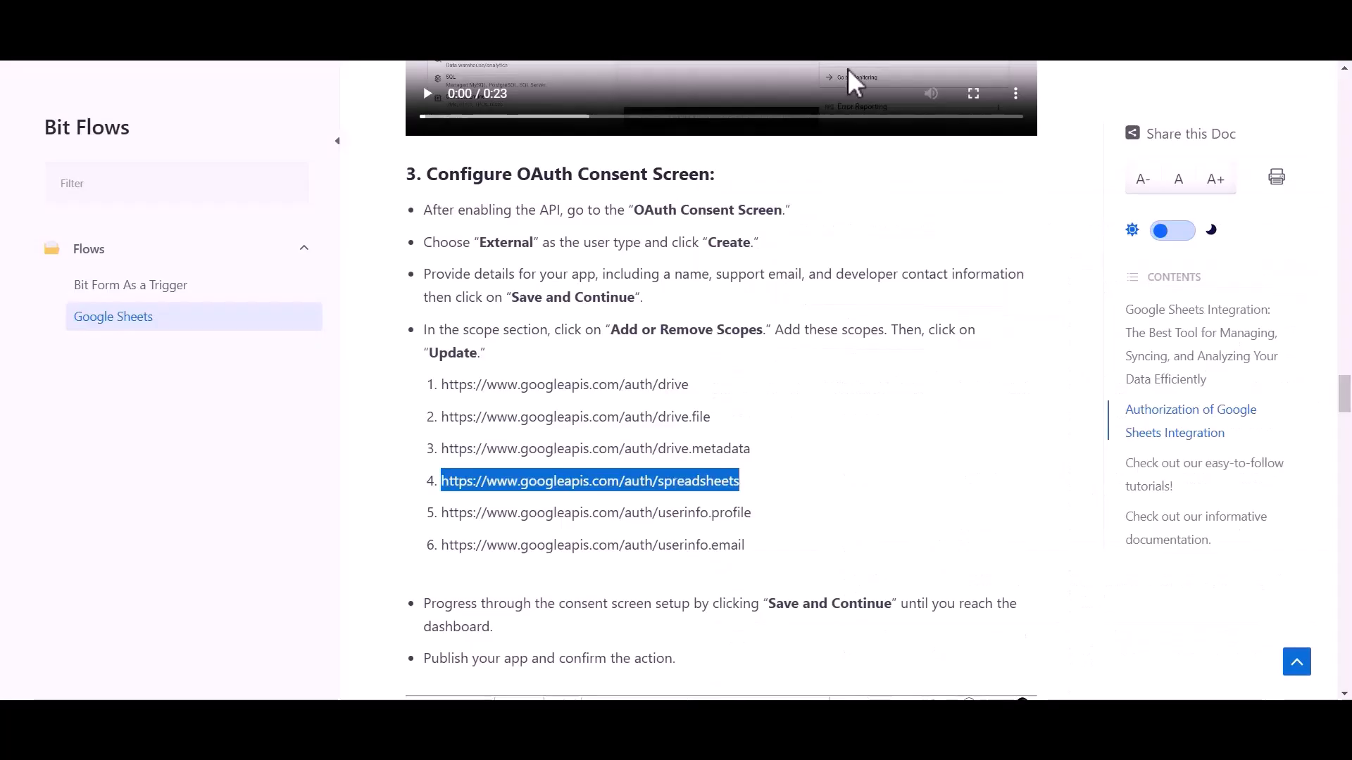
Filter for and tick the userinfo.profile and userinfo.email scopes.
{"action": "left_click_drag", "start_coordinate": [446, 514], "coordinate": [756, 515]}
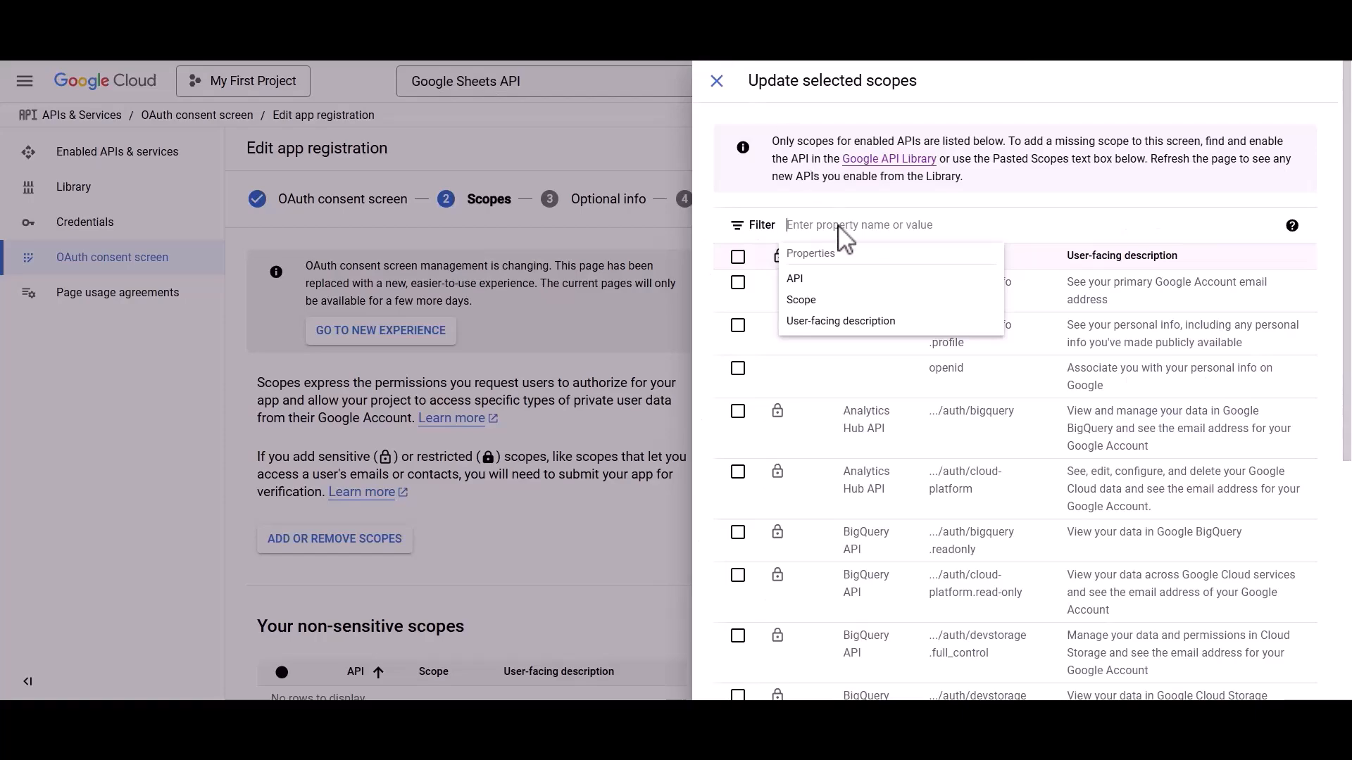
{"action": "type", "text": "https://www.googleapis.com/auth/userinfo.profile"}
{"action": "left_click", "coordinate": [838, 279]}
{"action": "left_click", "coordinate": [737, 282]}
{"action": "left_click", "coordinate": [1065, 225]}
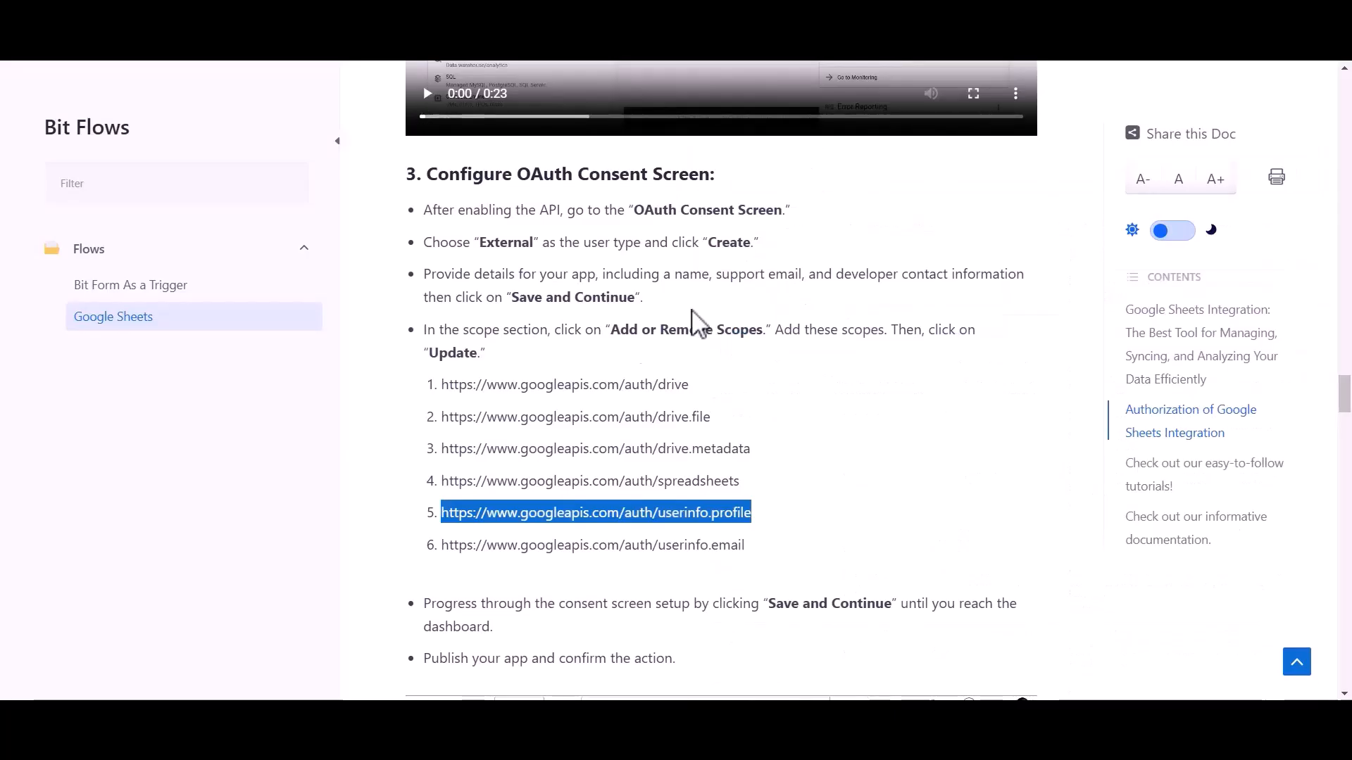
{"action": "left_click_drag", "start_coordinate": [442, 545], "coordinate": [748, 555]}
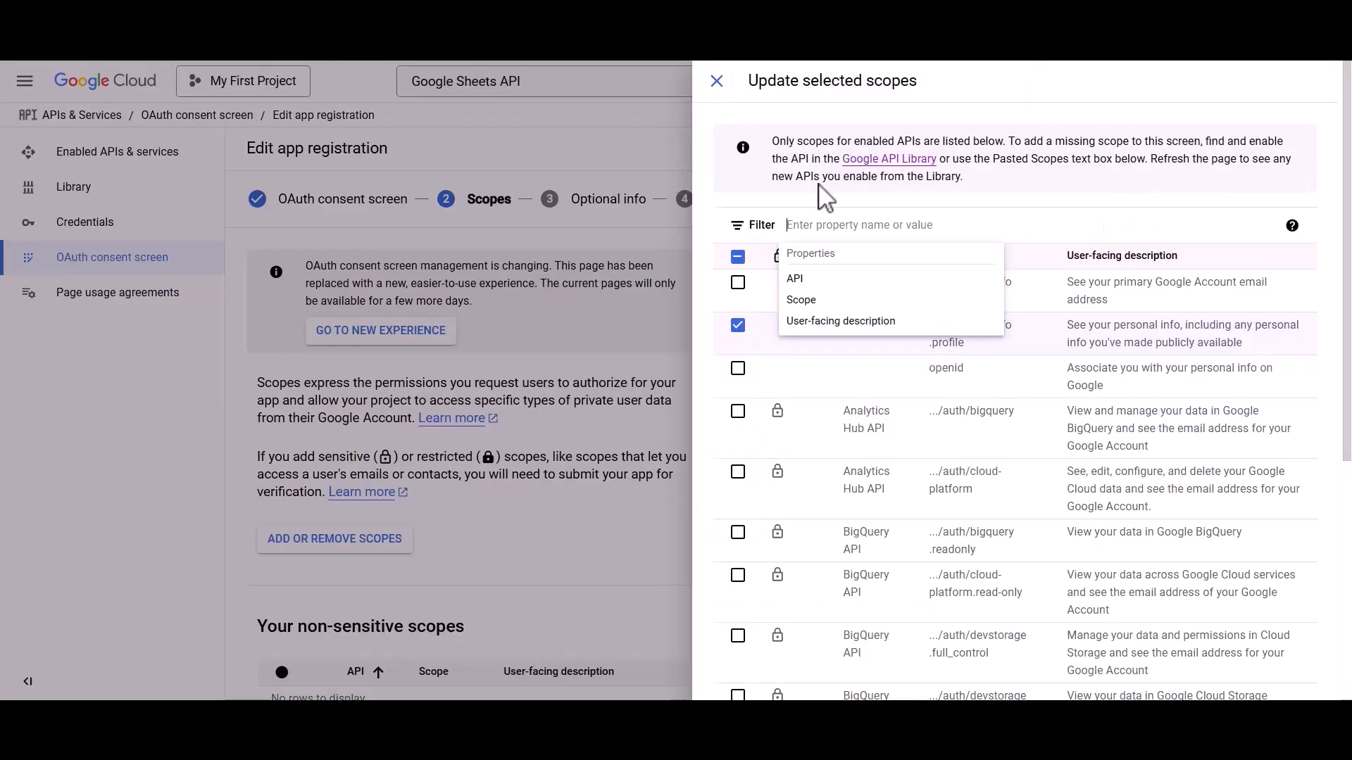
{"action": "type", "text": "https://www.googleapis.com/auth/userinfo.email"}
{"action": "left_click", "coordinate": [858, 279]}
{"action": "left_click", "coordinate": [737, 282]}
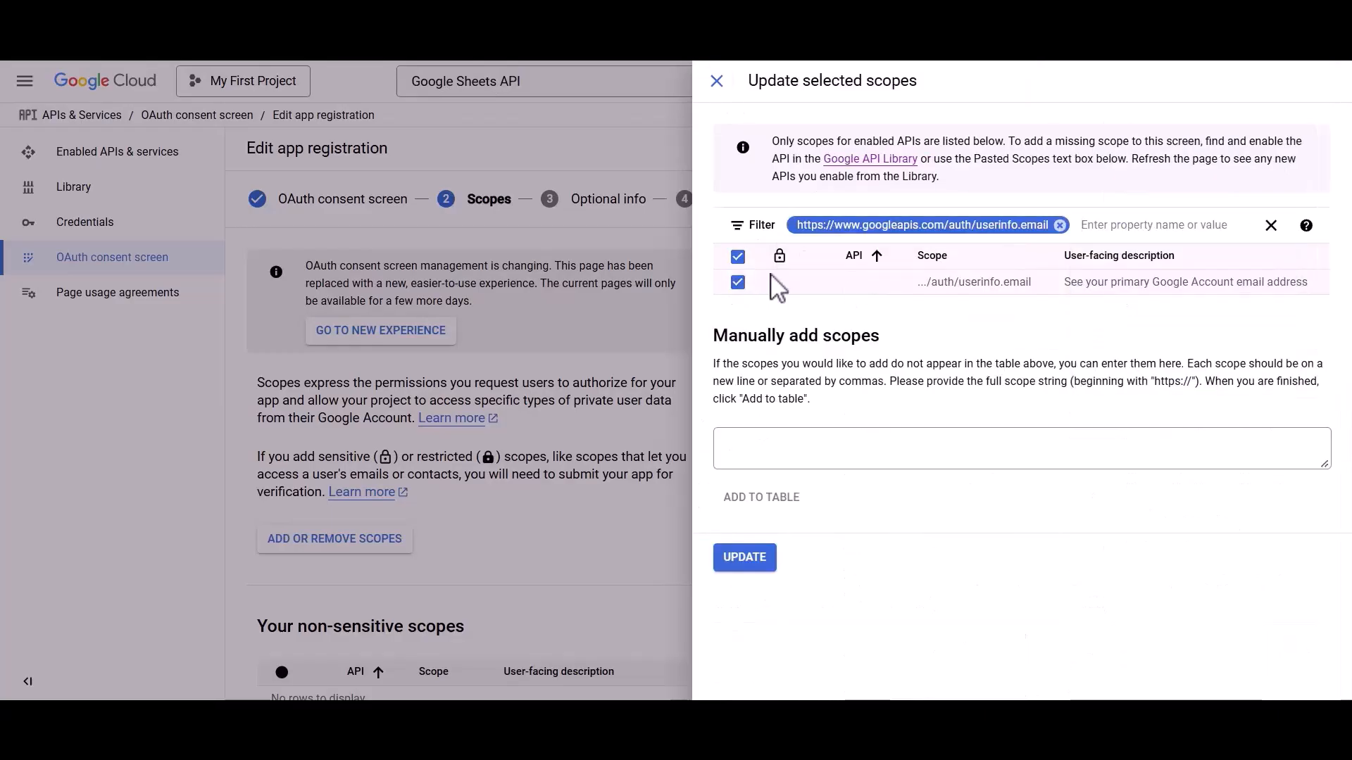
{"action": "left_click", "coordinate": [1061, 226]}
{"action": "scroll", "coordinate": [989, 521], "scroll_direction": "down", "scroll_amount": 5}
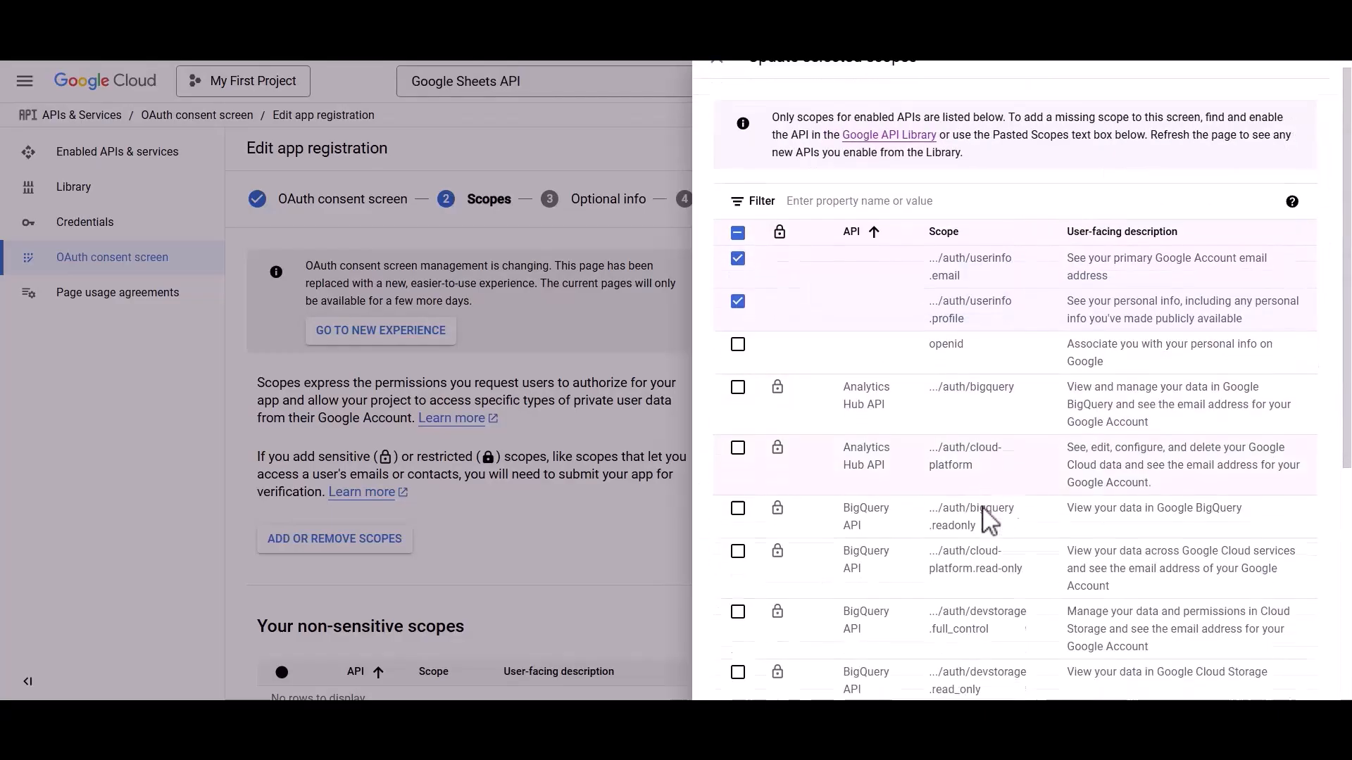
Save the selected scopes, return to the dashboard, and publish the Bit Flows app to production.
{"action": "left_click", "coordinate": [746, 687]}
{"action": "scroll", "coordinate": [749, 686], "scroll_direction": "down", "scroll_amount": 5}
{"action": "scroll", "coordinate": [750, 686], "scroll_direction": "down", "scroll_amount": 10}
{"action": "left_click", "coordinate": [302, 670]}
{"action": "scroll", "coordinate": [306, 676], "scroll_direction": "down", "scroll_amount": 2}
{"action": "scroll", "coordinate": [307, 676], "scroll_direction": "down", "scroll_amount": 15}
{"action": "left_click", "coordinate": [301, 669]}
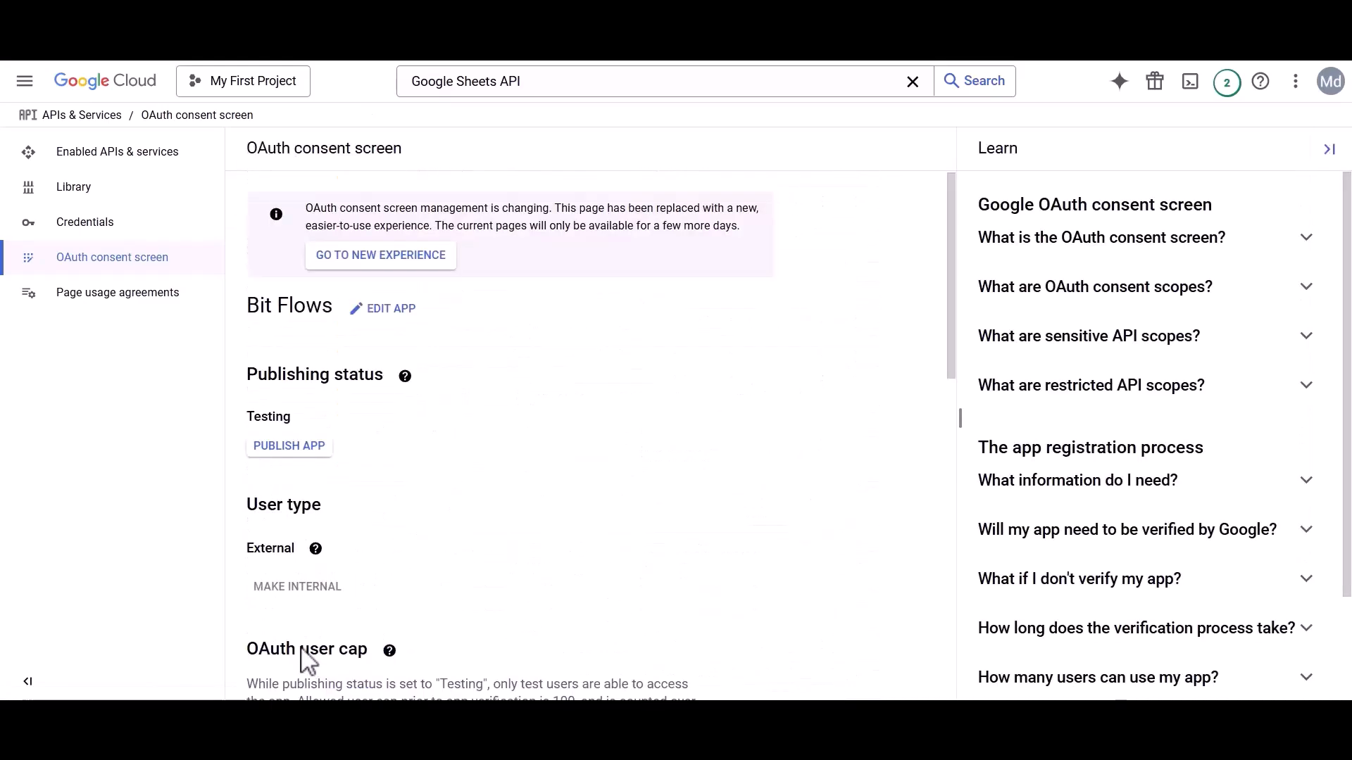
{"action": "left_click", "coordinate": [295, 448]}
{"action": "left_click", "coordinate": [872, 533]}
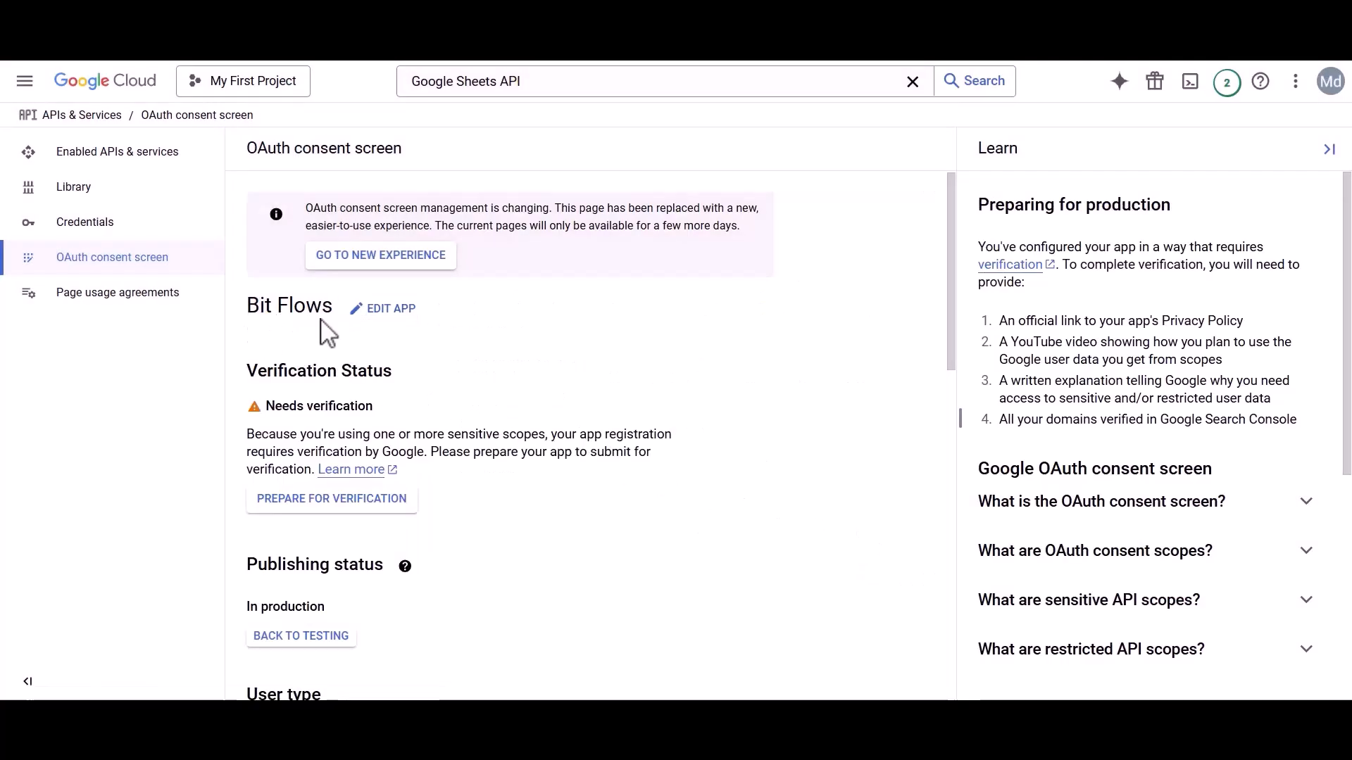
Create a Web application OAuth client ID named 'Bit Flows' from the Credentials page.
{"action": "left_click", "coordinate": [107, 224]}
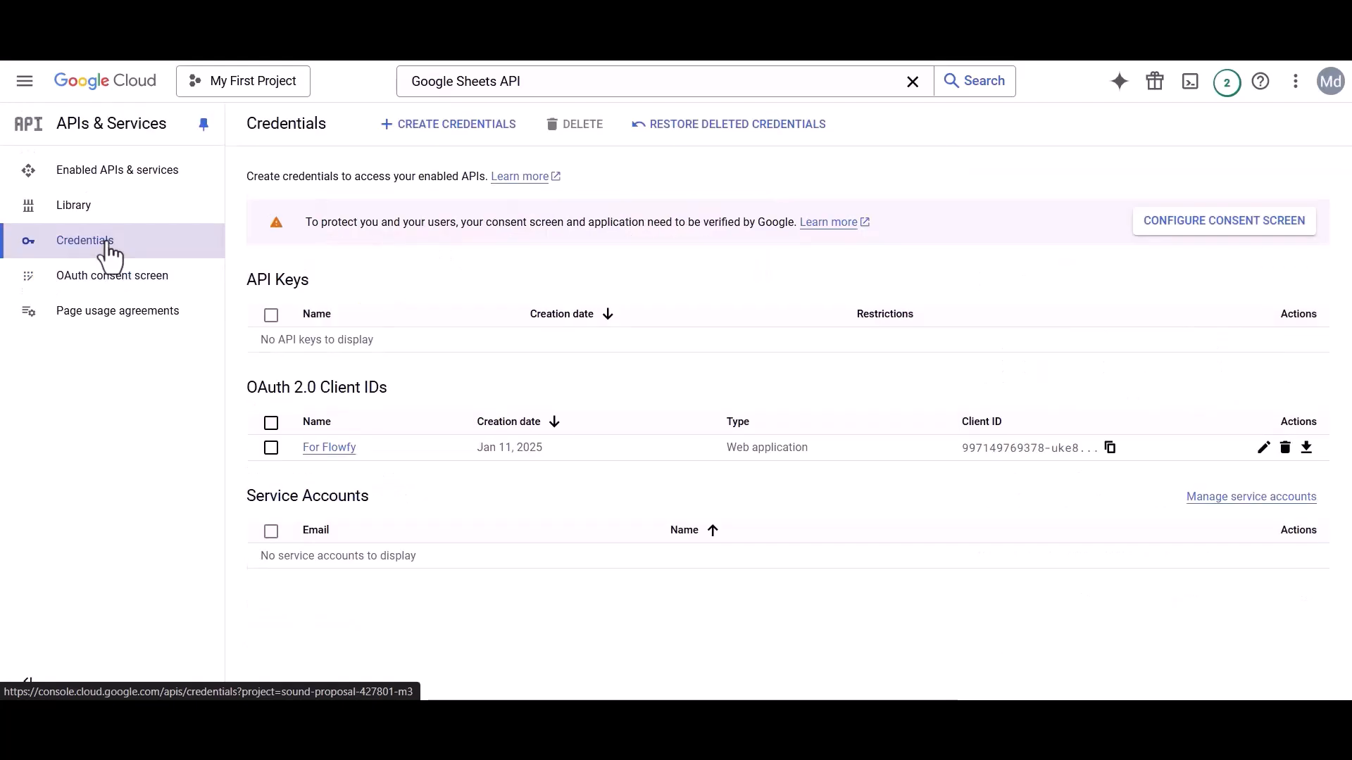
{"action": "left_click", "coordinate": [443, 127]}
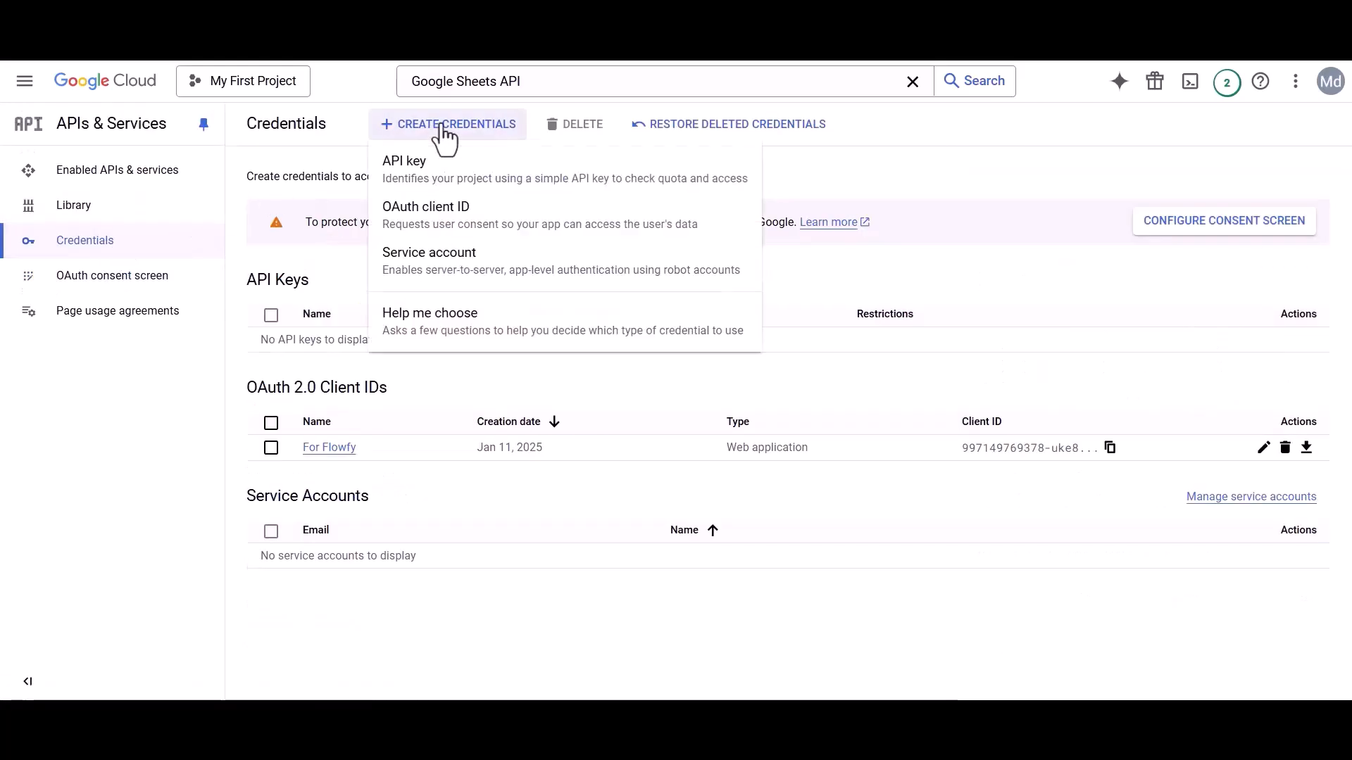
{"action": "left_click", "coordinate": [432, 219]}
{"action": "left_click", "coordinate": [300, 281]}
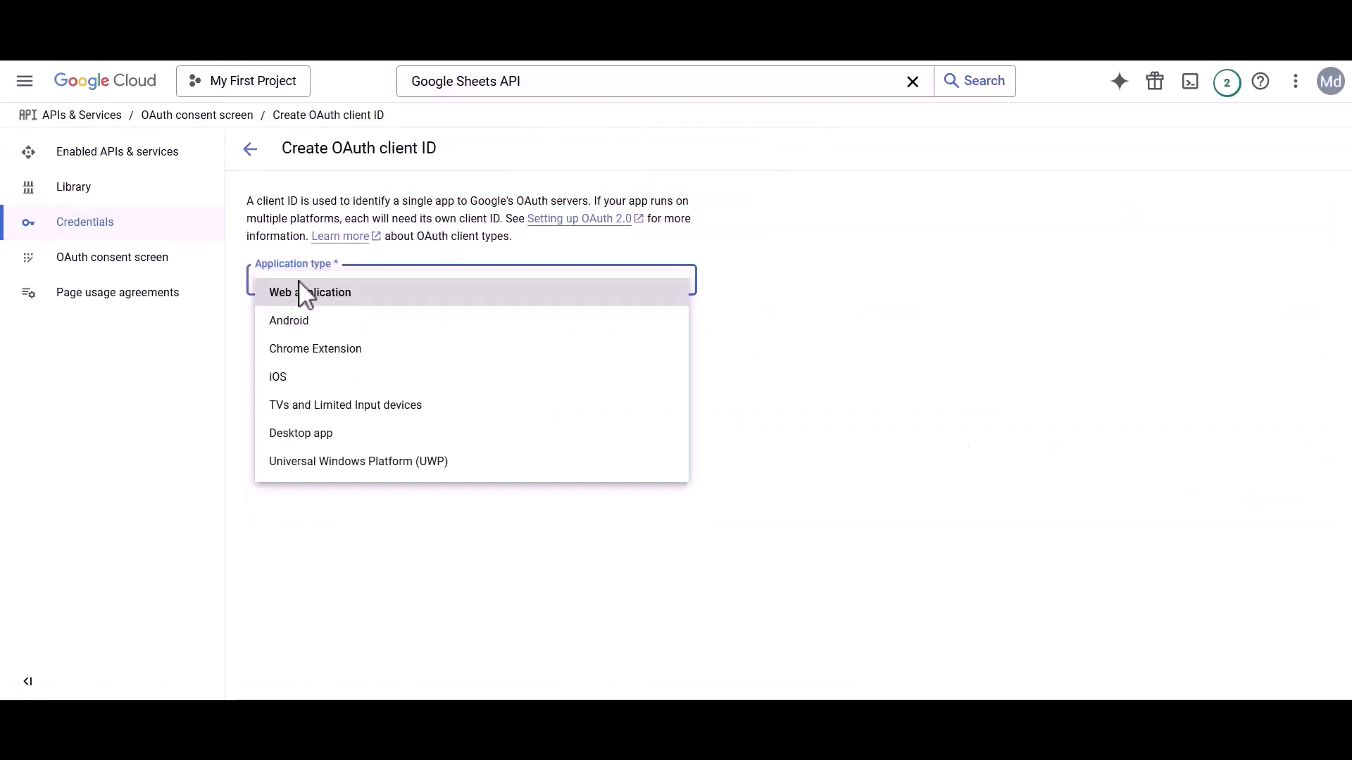
{"action": "left_click", "coordinate": [301, 290]}
{"action": "triple_click", "coordinate": [331, 345]}
{"action": "type", "text": "Bit Flows"}
Add the site address as an authorized JavaScript origin.
{"action": "left_click_drag", "start_coordinate": [247, 497], "coordinate": [479, 504]}
{"action": "left_click", "coordinate": [479, 504]}
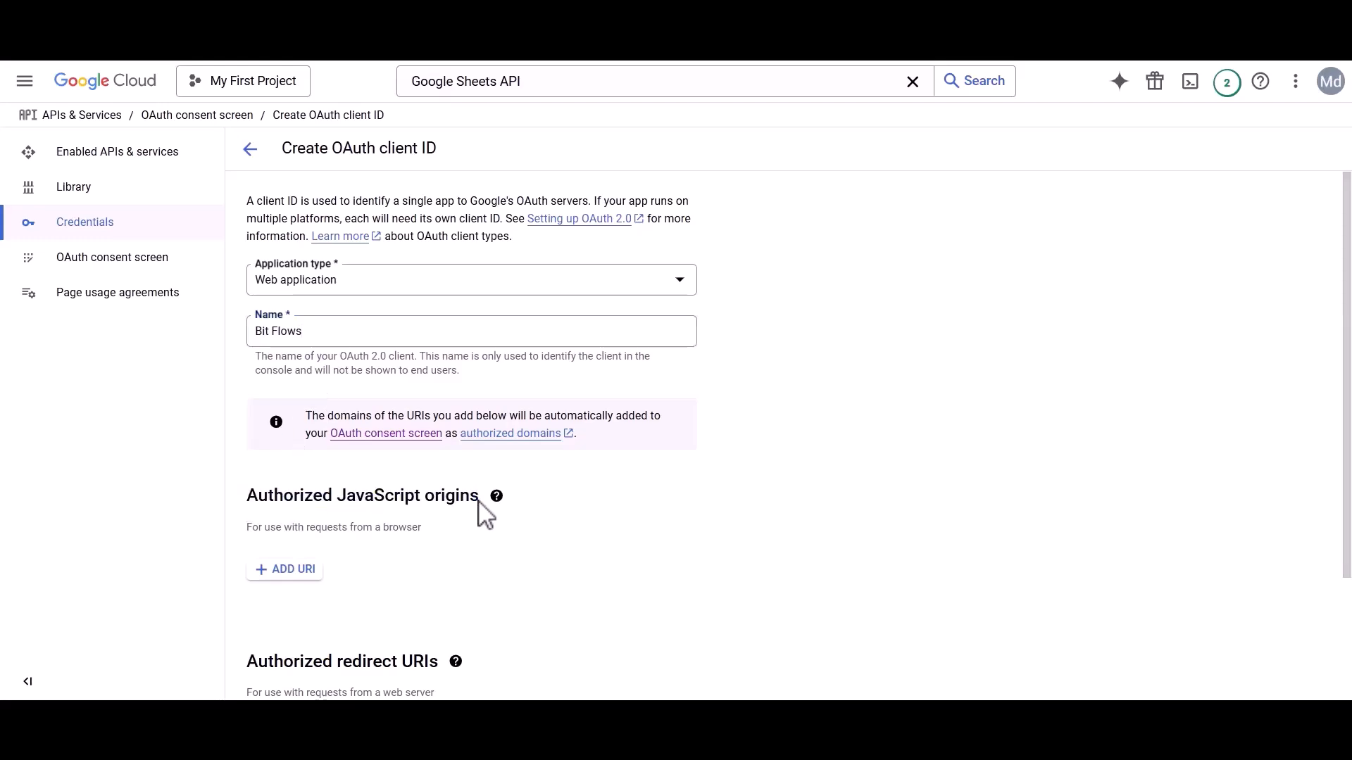
{"action": "left_click", "coordinate": [288, 569]}
{"action": "key", "text": "ctrl+v"}
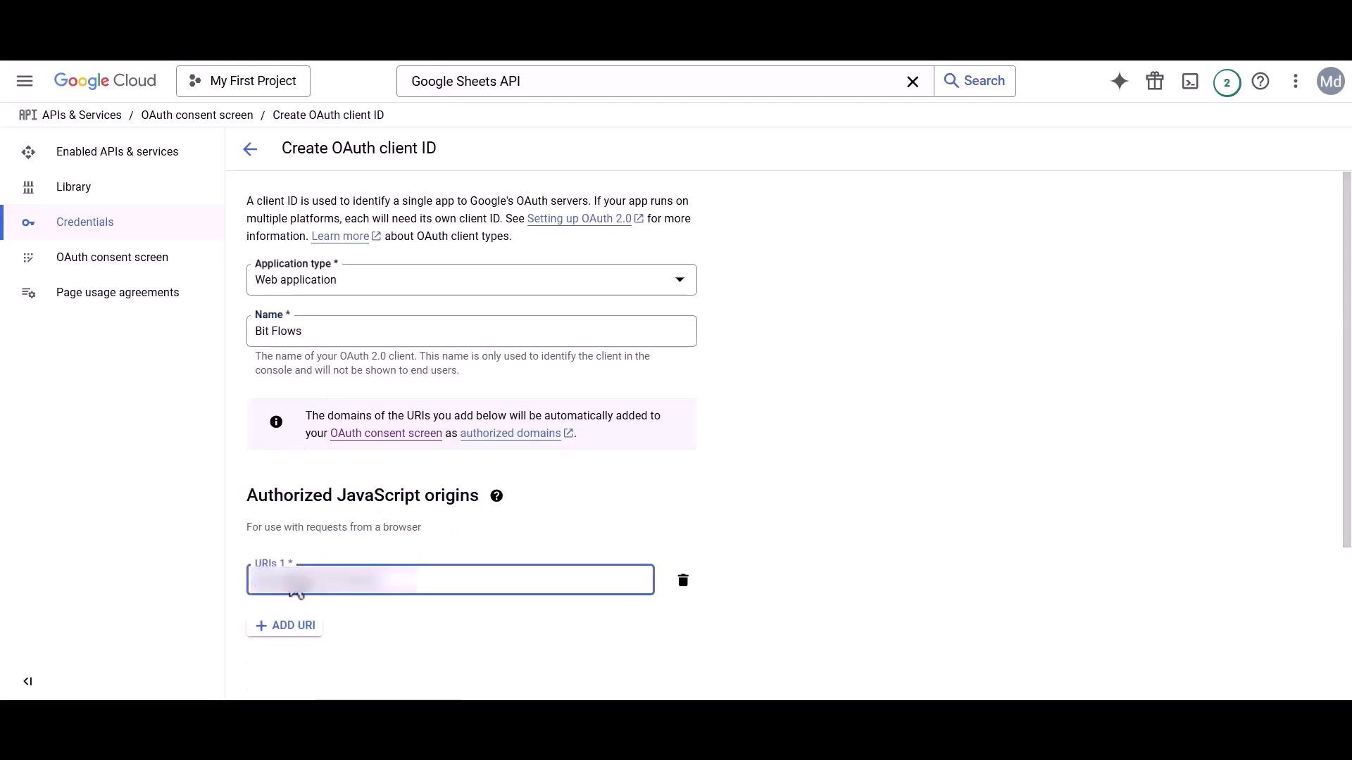
{"action": "scroll", "coordinate": [293, 583], "scroll_direction": "down", "scroll_amount": 3}
Copy the redirect URI from the Bit Flows connection settings for the OAuth form.
{"action": "left_click_drag", "start_coordinate": [248, 524], "coordinate": [435, 528]}
{"action": "left_click", "coordinate": [435, 529]}
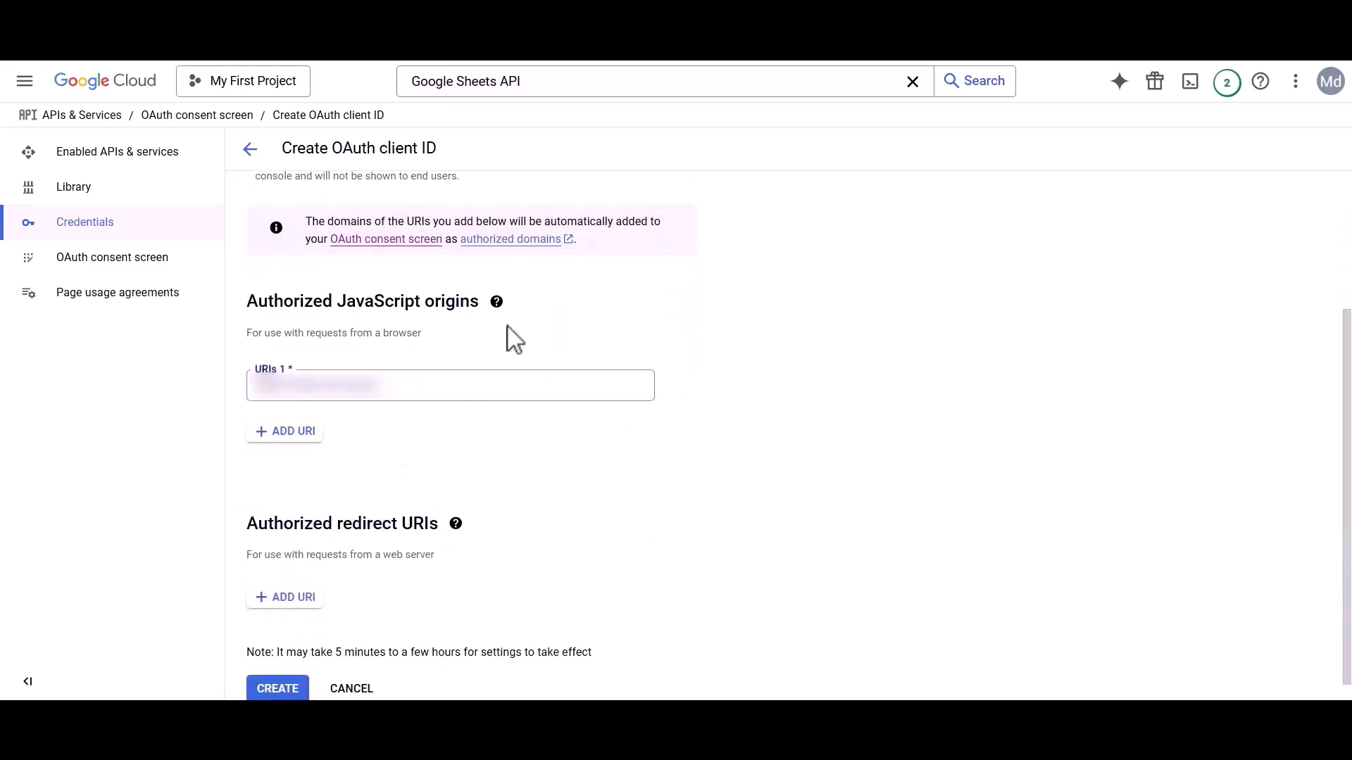
{"action": "left_click", "coordinate": [598, 45]}
{"action": "left_click_drag", "start_coordinate": [933, 427], "coordinate": [1165, 444]}
{"action": "left_click", "coordinate": [1184, 427]}
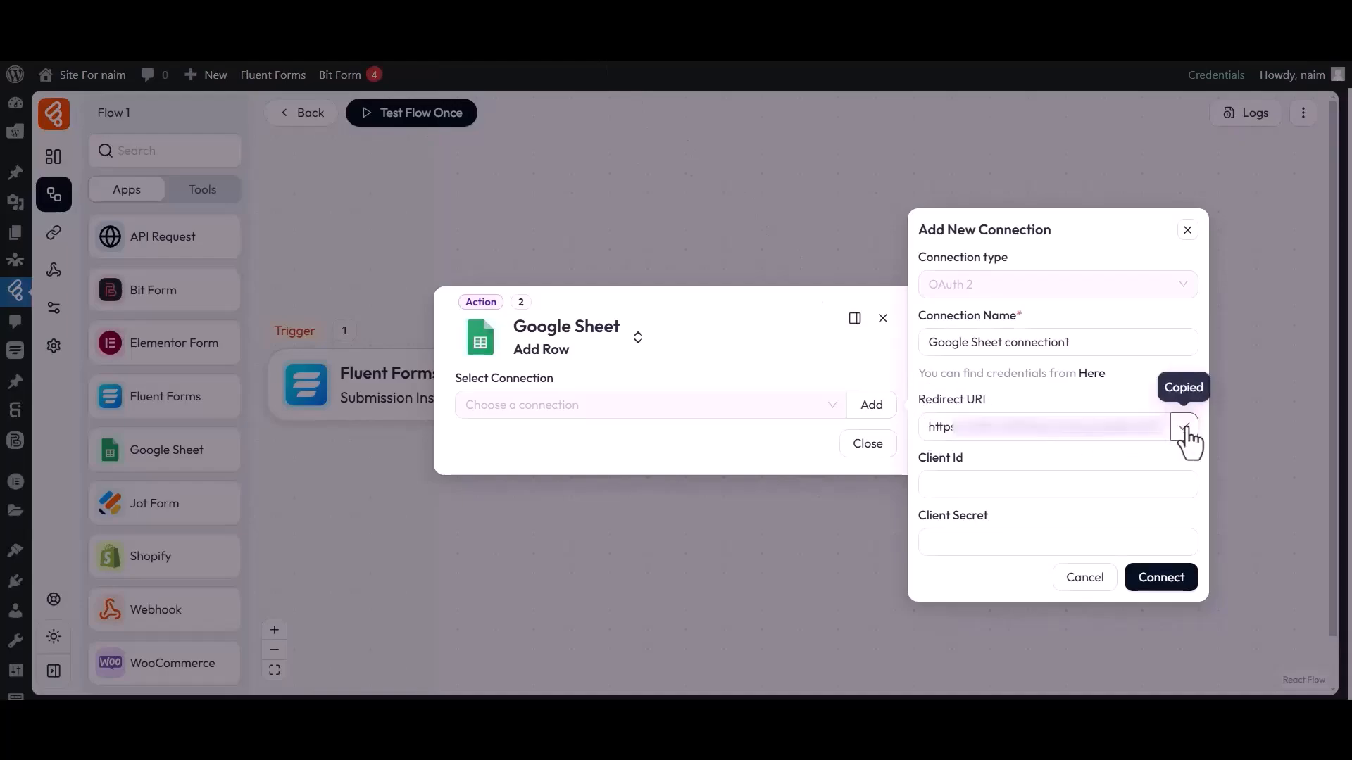
{"action": "left_click", "coordinate": [749, 50]}
{"action": "left_click_drag", "start_coordinate": [246, 524], "coordinate": [446, 538]}
Add the copied Bit Flows redirect URI as an authorized redirect URI and create the client.
{"action": "left_click", "coordinate": [350, 595]}
{"action": "left_click", "coordinate": [304, 597]}
{"action": "key", "text": "ctrl+v"}
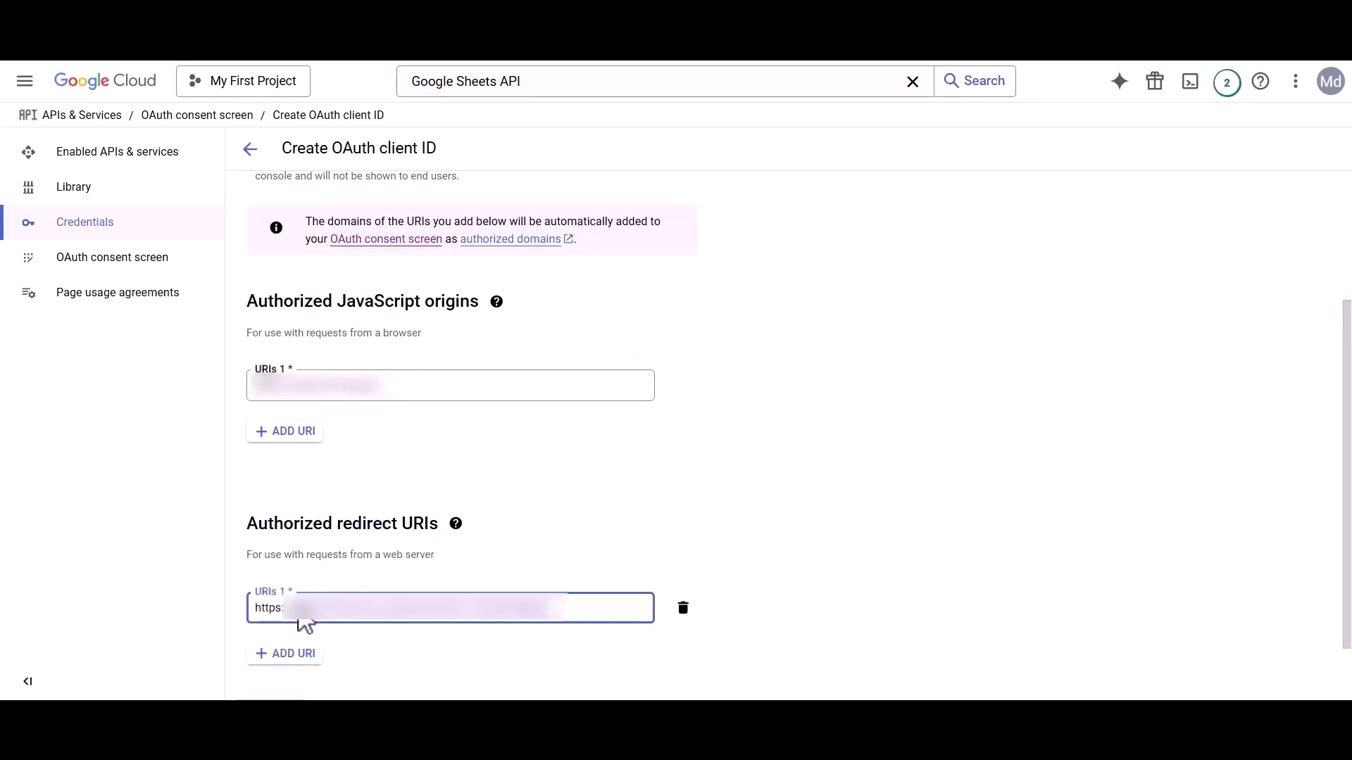
{"action": "scroll", "coordinate": [302, 619], "scroll_direction": "down", "scroll_amount": 1}
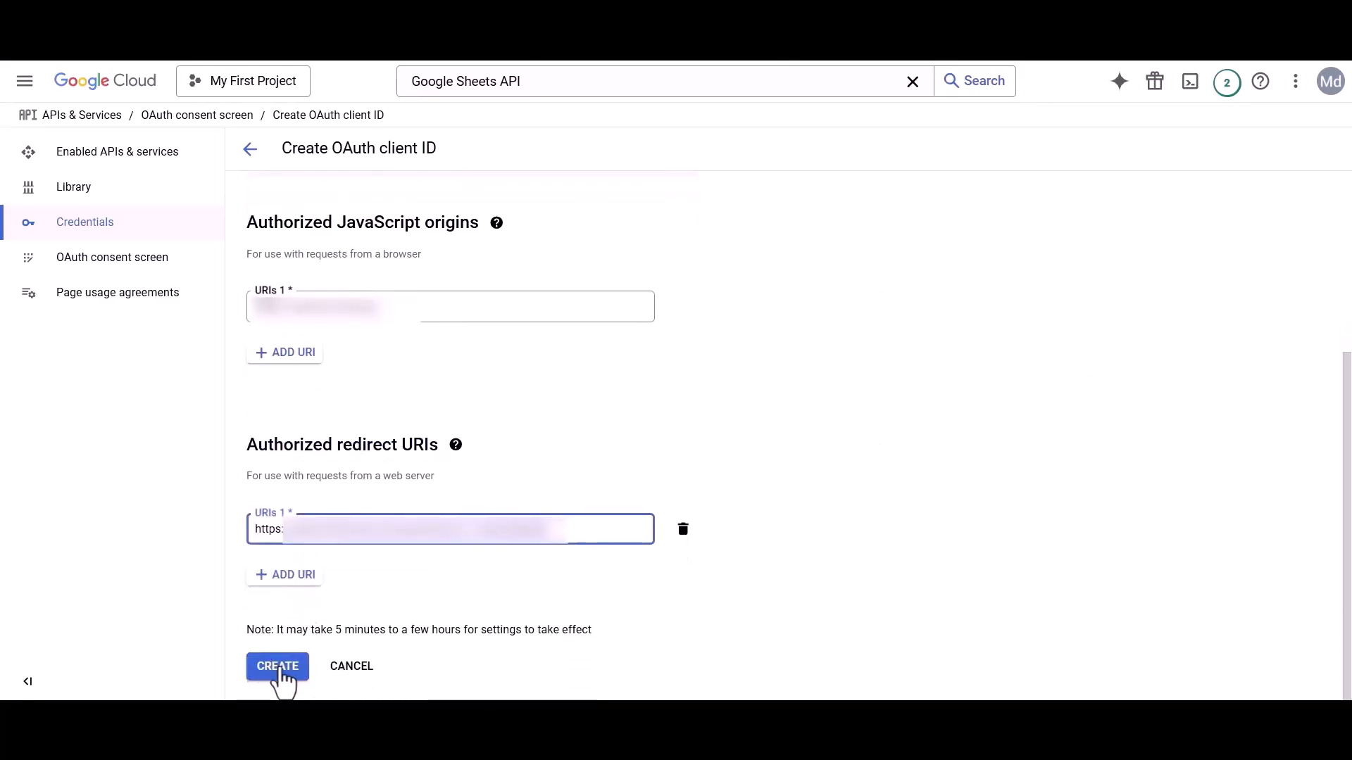
{"action": "left_click", "coordinate": [278, 667]}
Copy the new client ID into the Bit Flows connection's Client Id field.
{"action": "left_click_drag", "start_coordinate": [466, 374], "coordinate": [519, 356]}
{"action": "left_click", "coordinate": [590, 366]}
{"action": "left_click_drag", "start_coordinate": [473, 431], "coordinate": [529, 442]}
{"action": "left_click", "coordinate": [539, 442]}
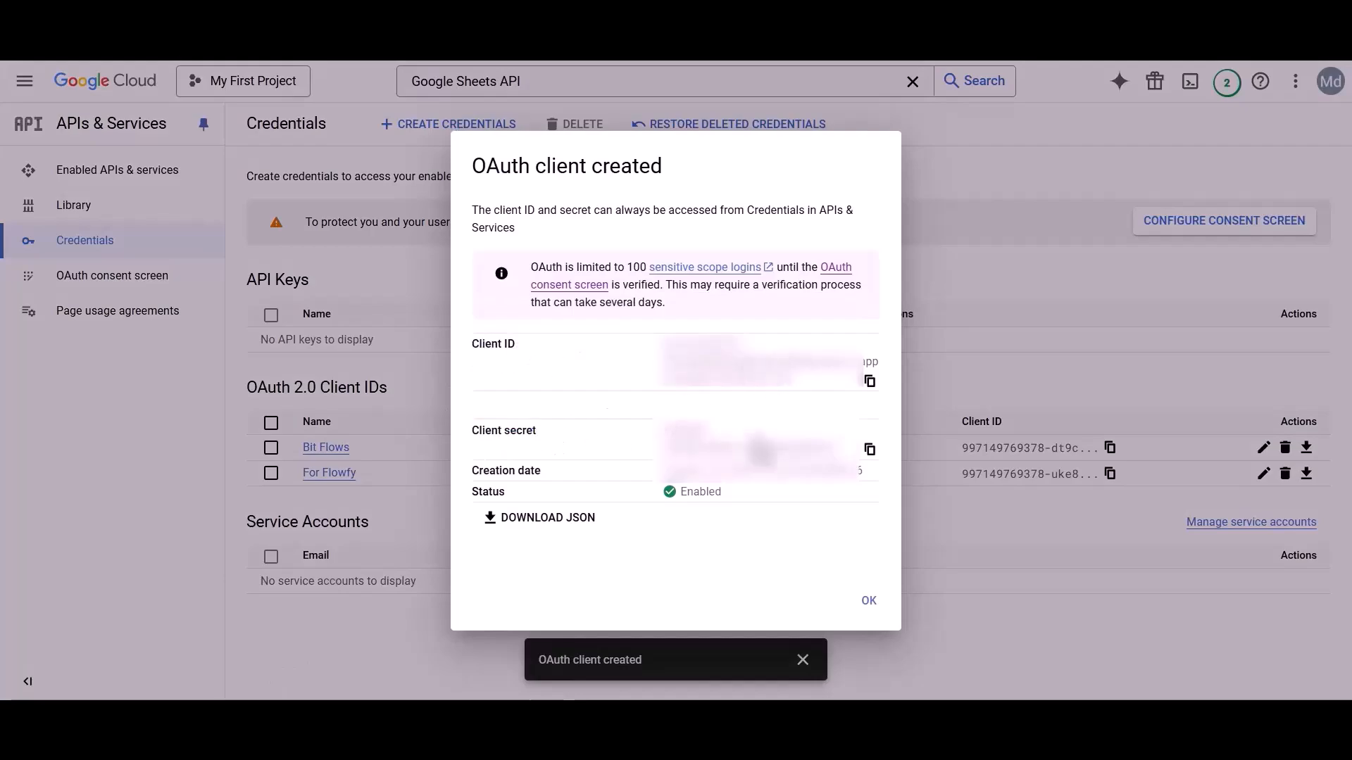
{"action": "left_click_drag", "start_coordinate": [484, 359], "coordinate": [519, 356]}
{"action": "left_click", "coordinate": [539, 358]}
{"action": "left_click", "coordinate": [870, 382]}
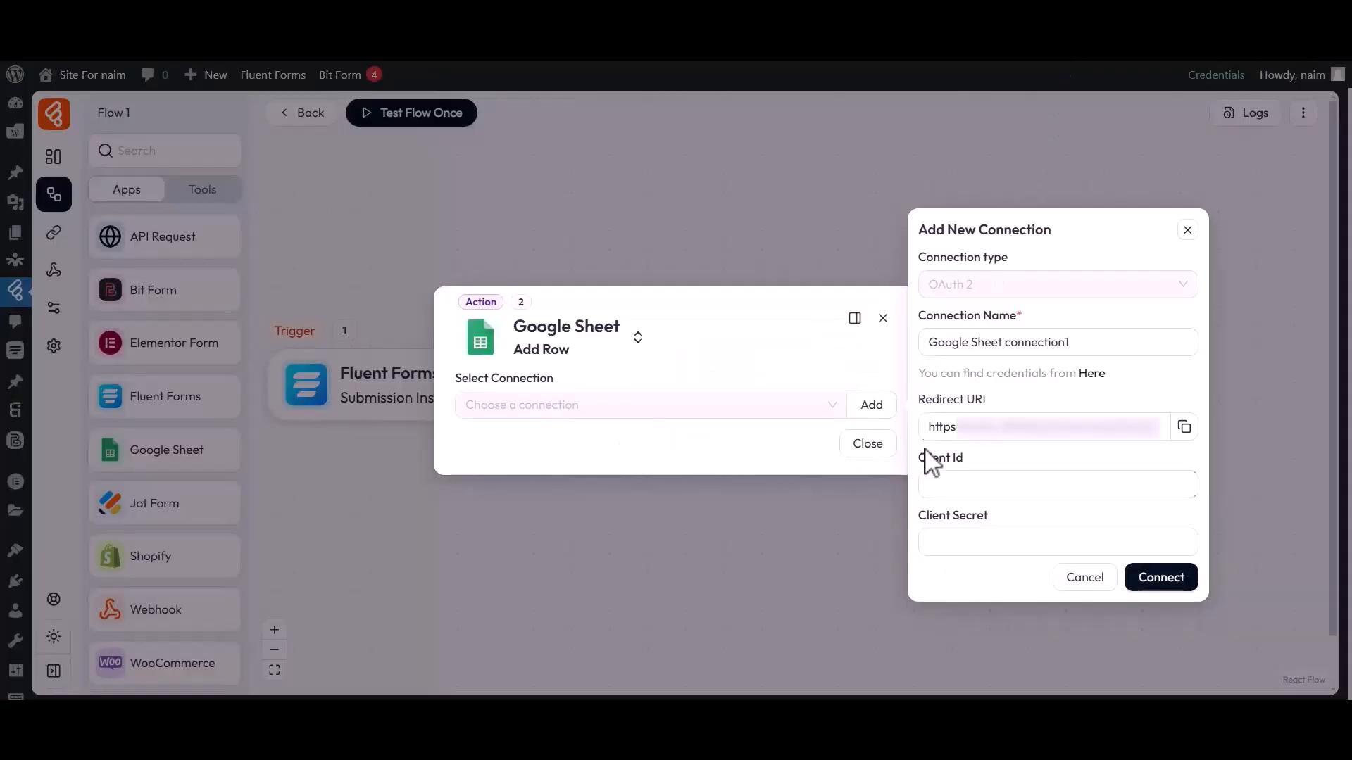
{"action": "left_click_drag", "start_coordinate": [927, 461], "coordinate": [974, 473]}
{"action": "left_click", "coordinate": [972, 483]}
{"action": "key", "text": "ctrl+v"}
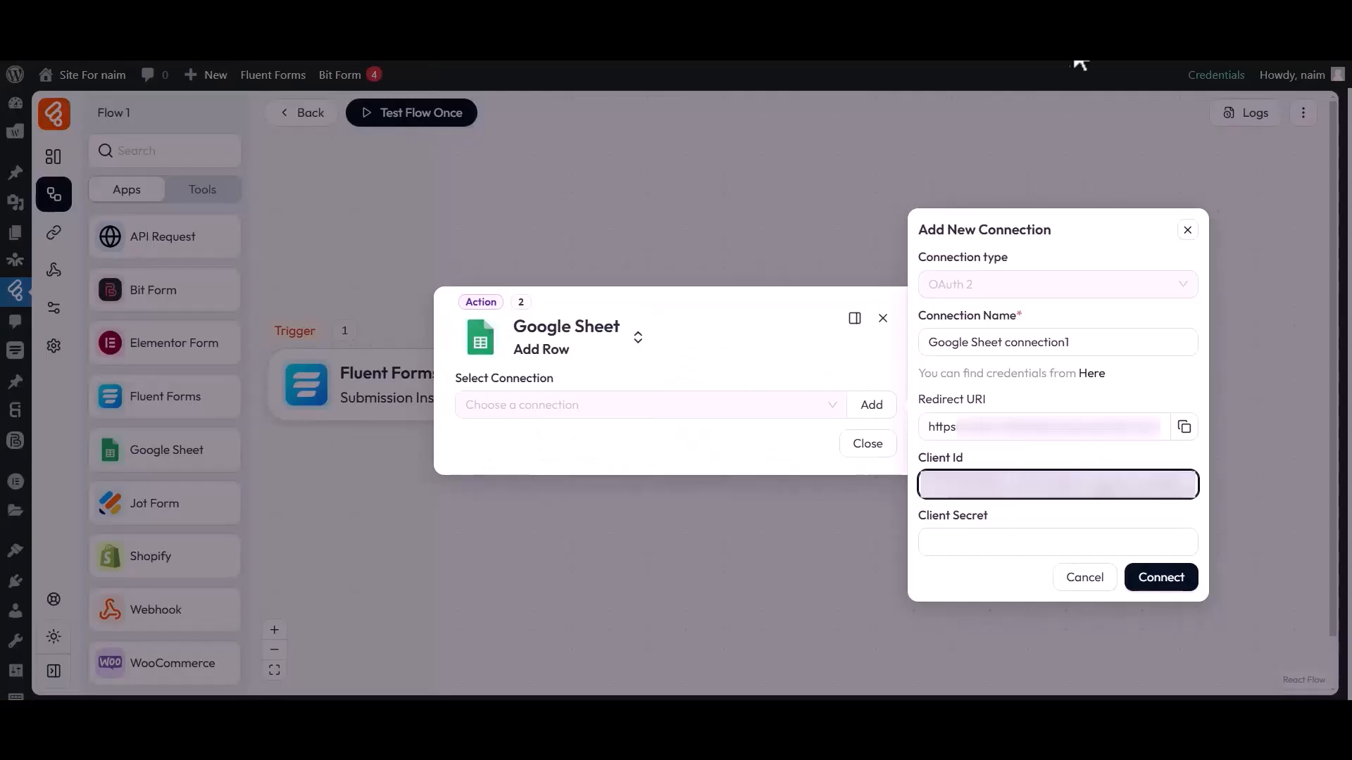
Paste the Google client secret into the Client Secret field and connect.
{"action": "left_click_drag", "start_coordinate": [921, 515], "coordinate": [989, 526]}
{"action": "left_click", "coordinate": [984, 546]}
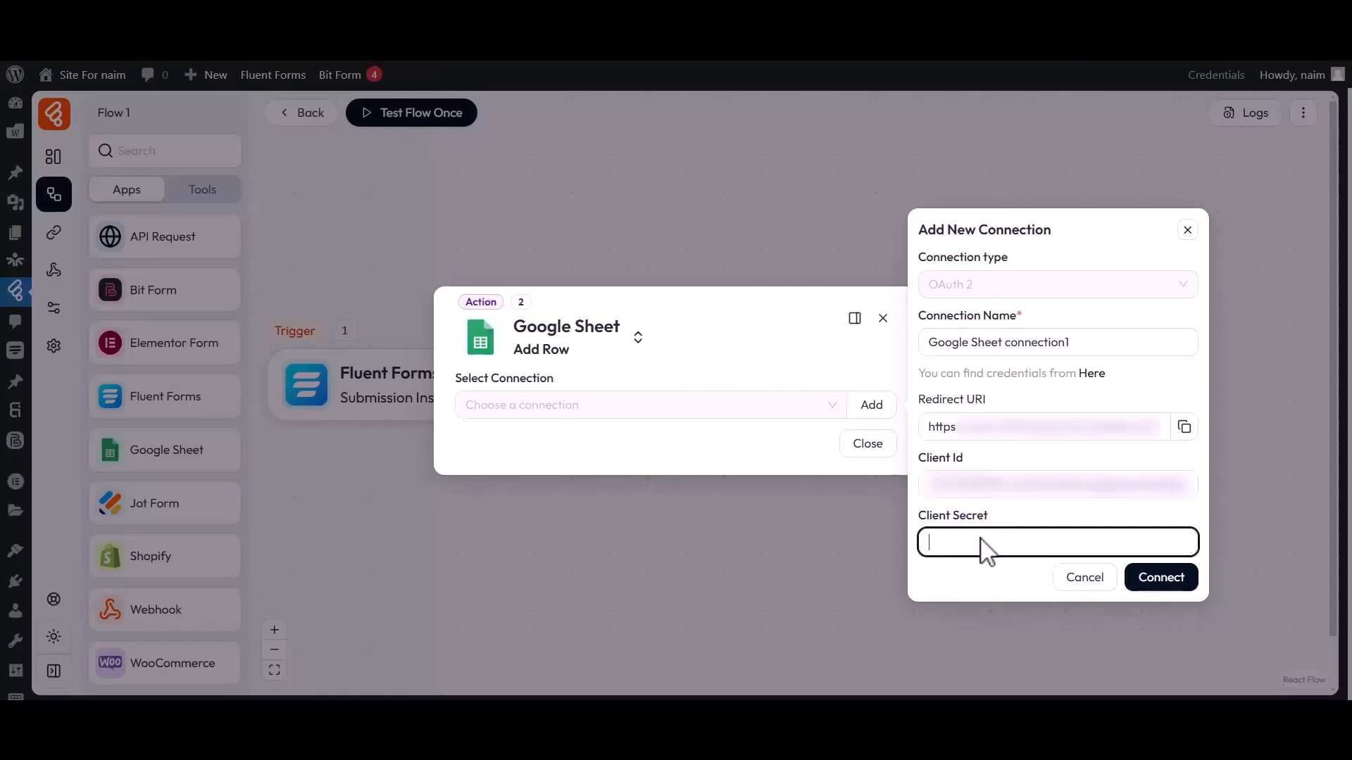
{"action": "key", "text": "ctrl+v"}
{"action": "left_click", "coordinate": [1137, 581]}
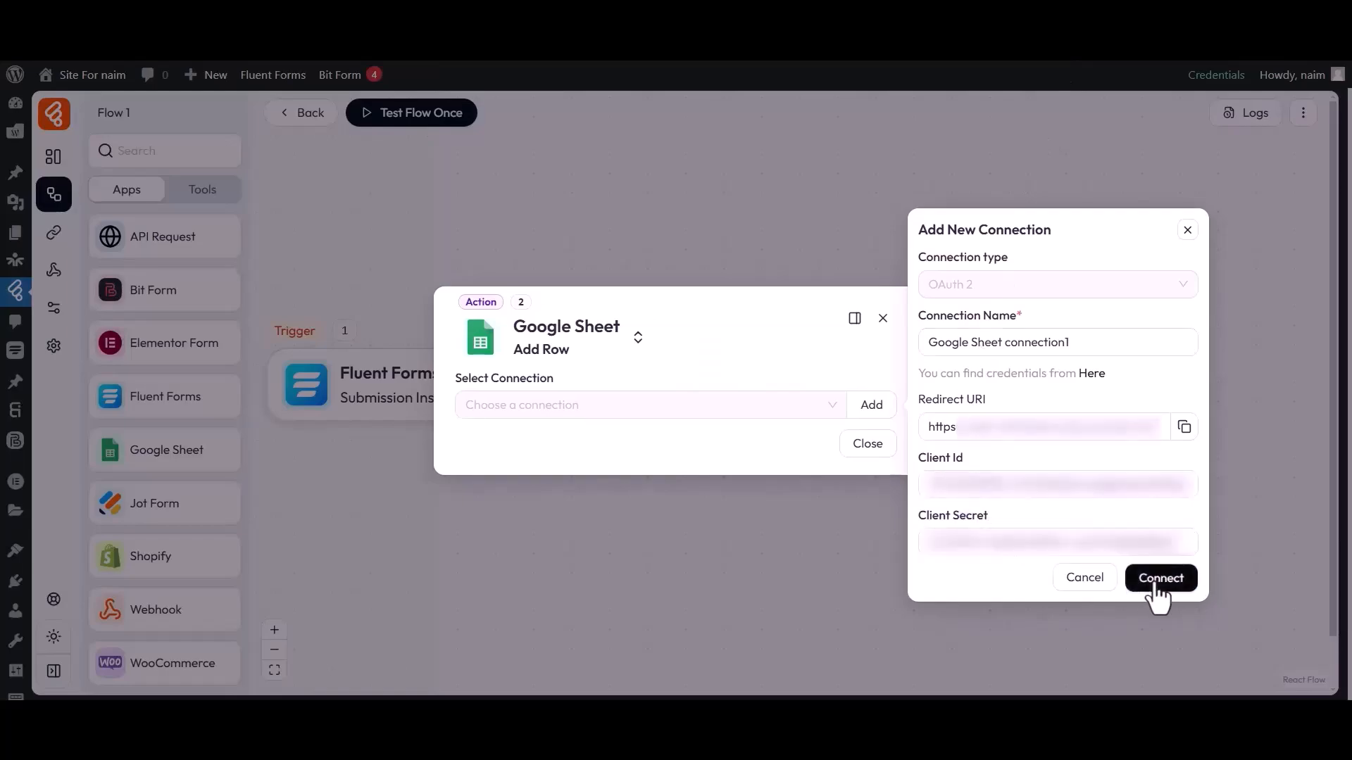
Sign in with the Google account, proceed past the unverified towp.io warning, and approve Sheets access.
{"action": "left_click_drag", "start_coordinate": [28, 143], "coordinate": [281, 150]}
{"action": "left_click", "coordinate": [115, 258]}
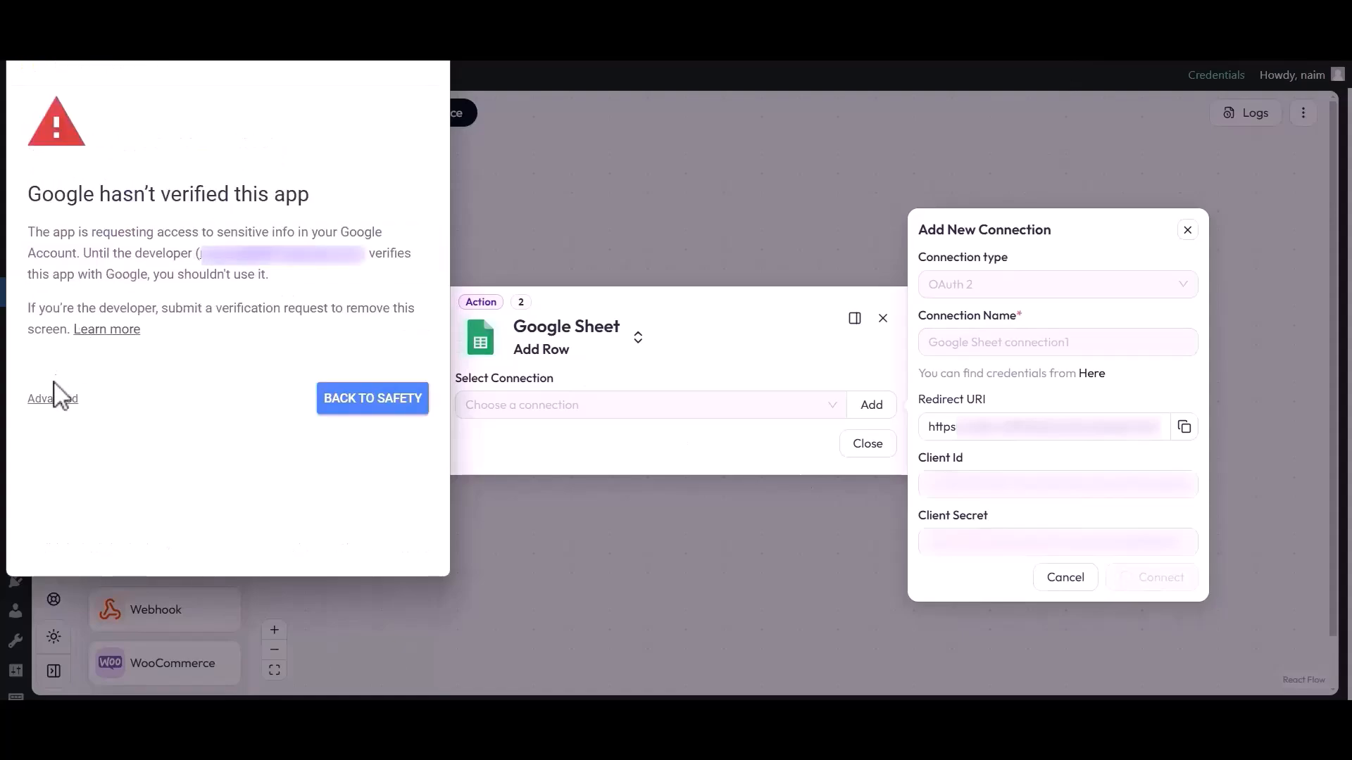
{"action": "left_click", "coordinate": [56, 399]}
{"action": "left_click", "coordinate": [59, 529]}
{"action": "left_click", "coordinate": [54, 318]}
{"action": "scroll", "coordinate": [60, 331], "scroll_direction": "down", "scroll_amount": 1}
{"action": "scroll", "coordinate": [60, 331], "scroll_direction": "down", "scroll_amount": 3}
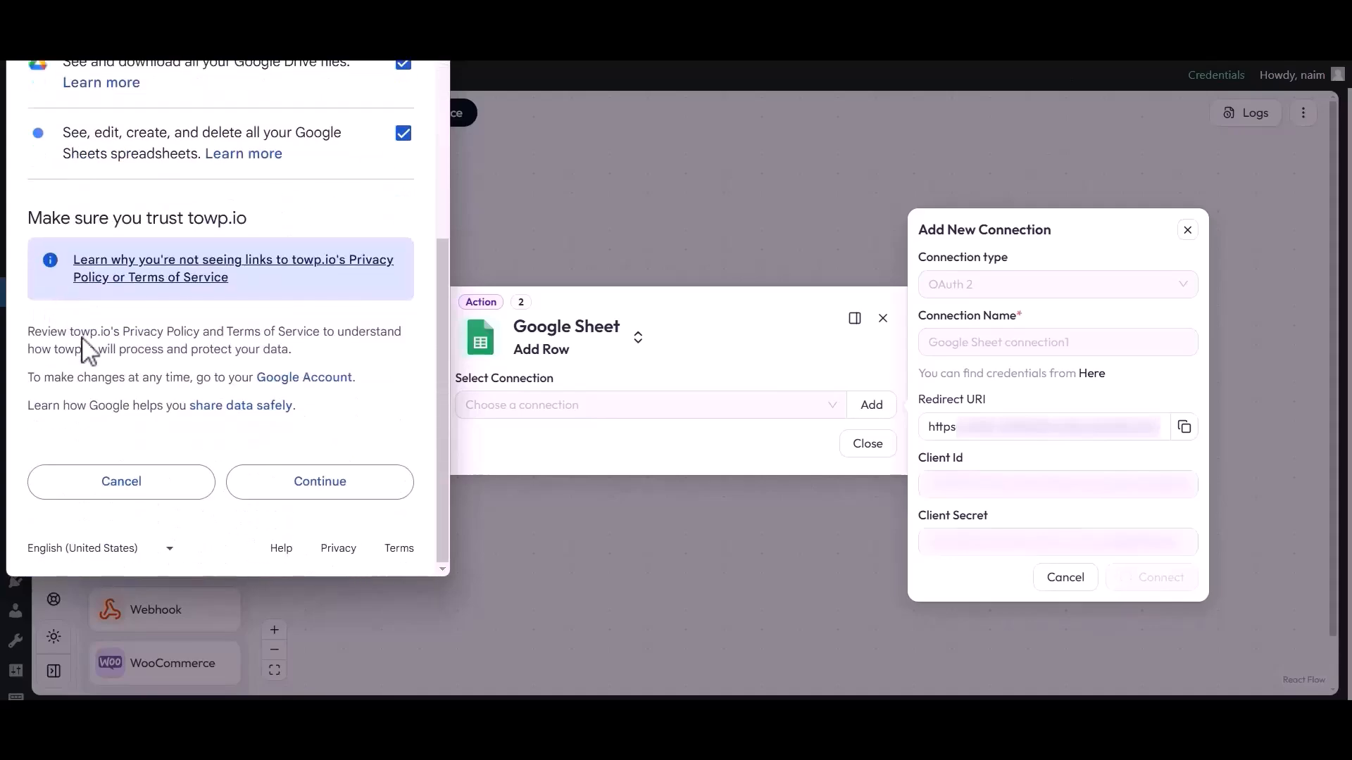
{"action": "left_click", "coordinate": [322, 490]}
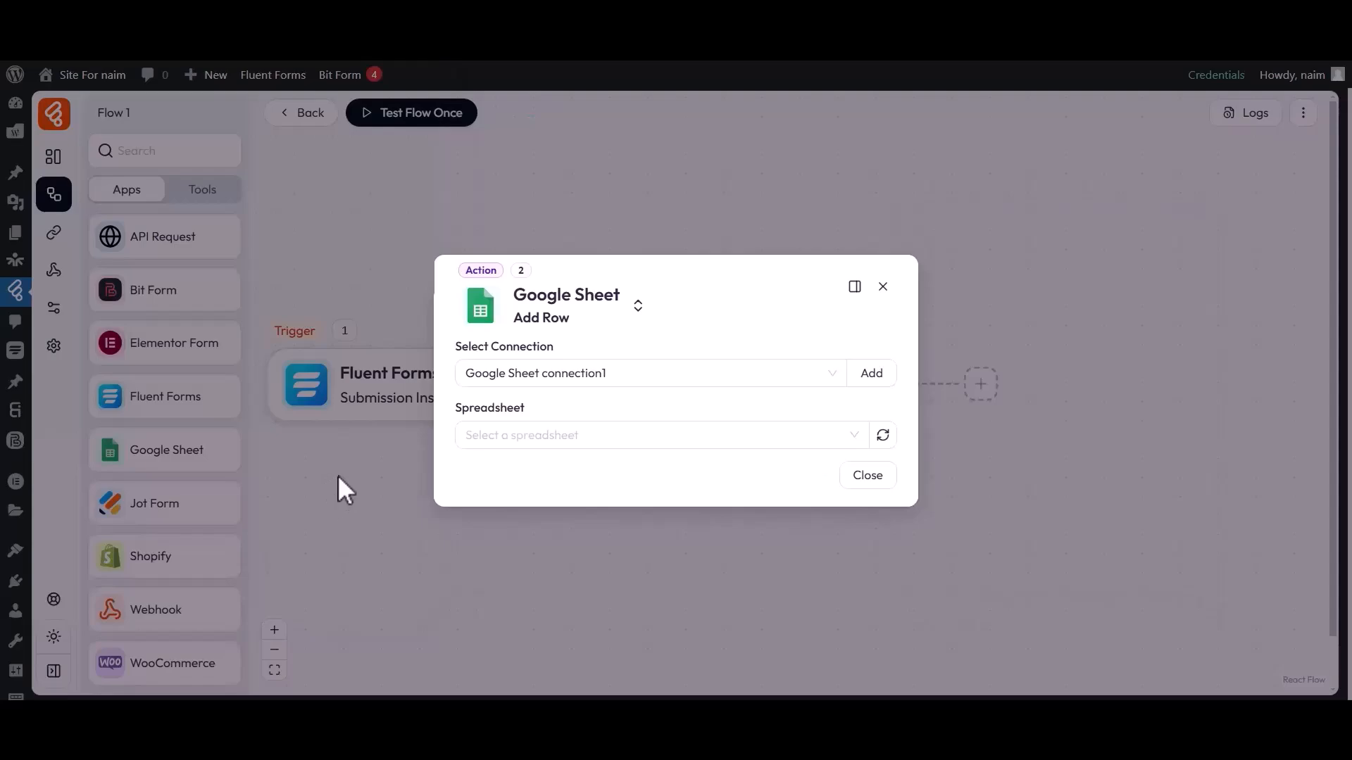
Target spreadsheet 'My All Post List', Sheet1, using the new Google Sheet connection.
{"action": "left_click_drag", "start_coordinate": [450, 348], "coordinate": [561, 357]}
{"action": "left_click", "coordinate": [476, 378]}
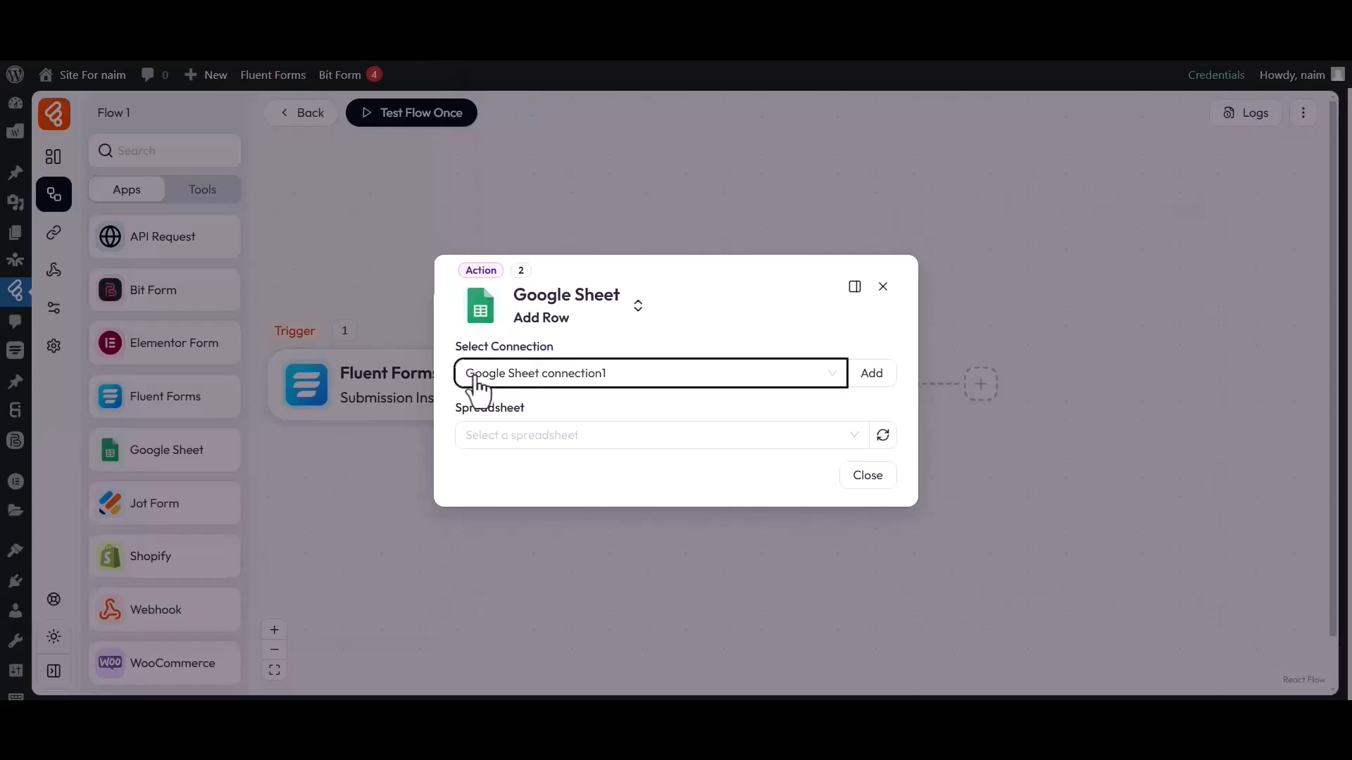
{"action": "left_click_drag", "start_coordinate": [460, 412], "coordinate": [531, 420]}
{"action": "left_click", "coordinate": [510, 445]}
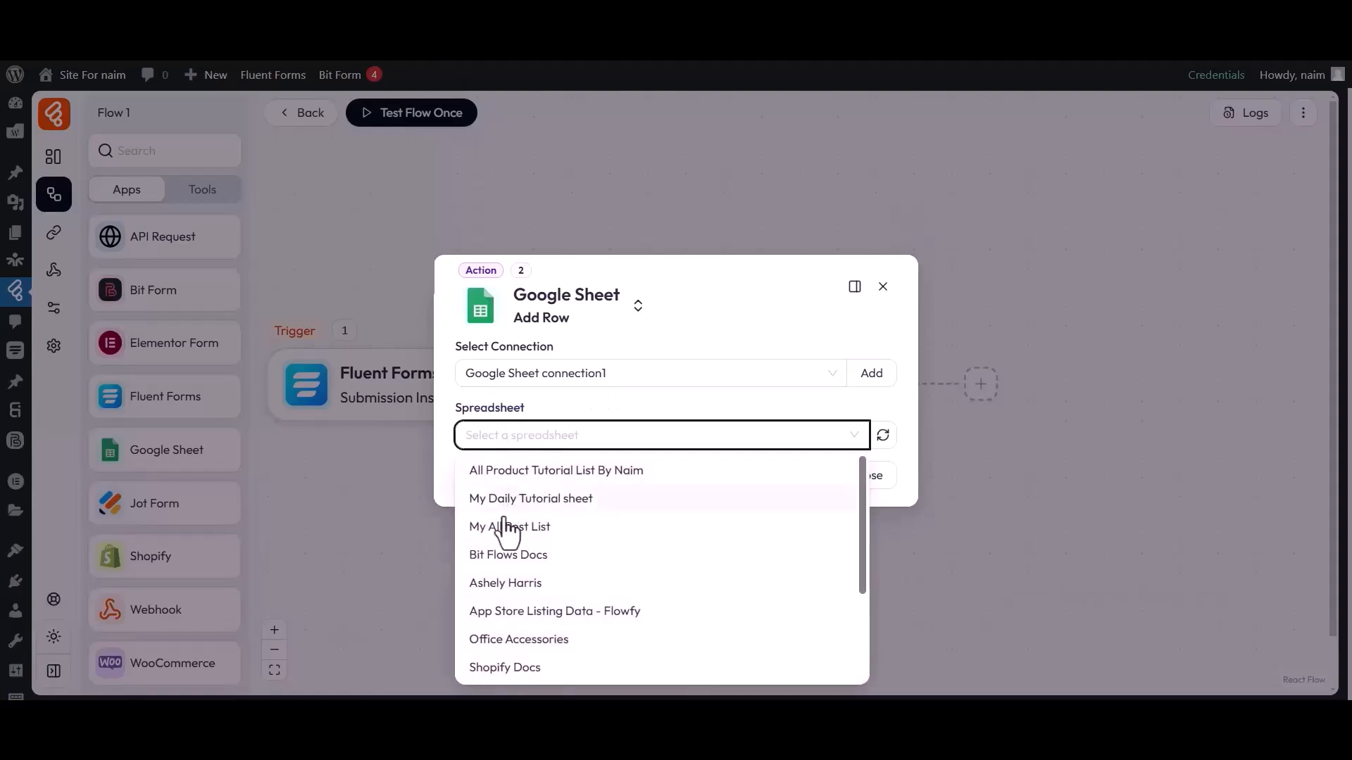
{"action": "left_click", "coordinate": [504, 525]}
{"action": "left_click_drag", "start_coordinate": [456, 440], "coordinate": [482, 451]}
{"action": "left_click", "coordinate": [487, 473]}
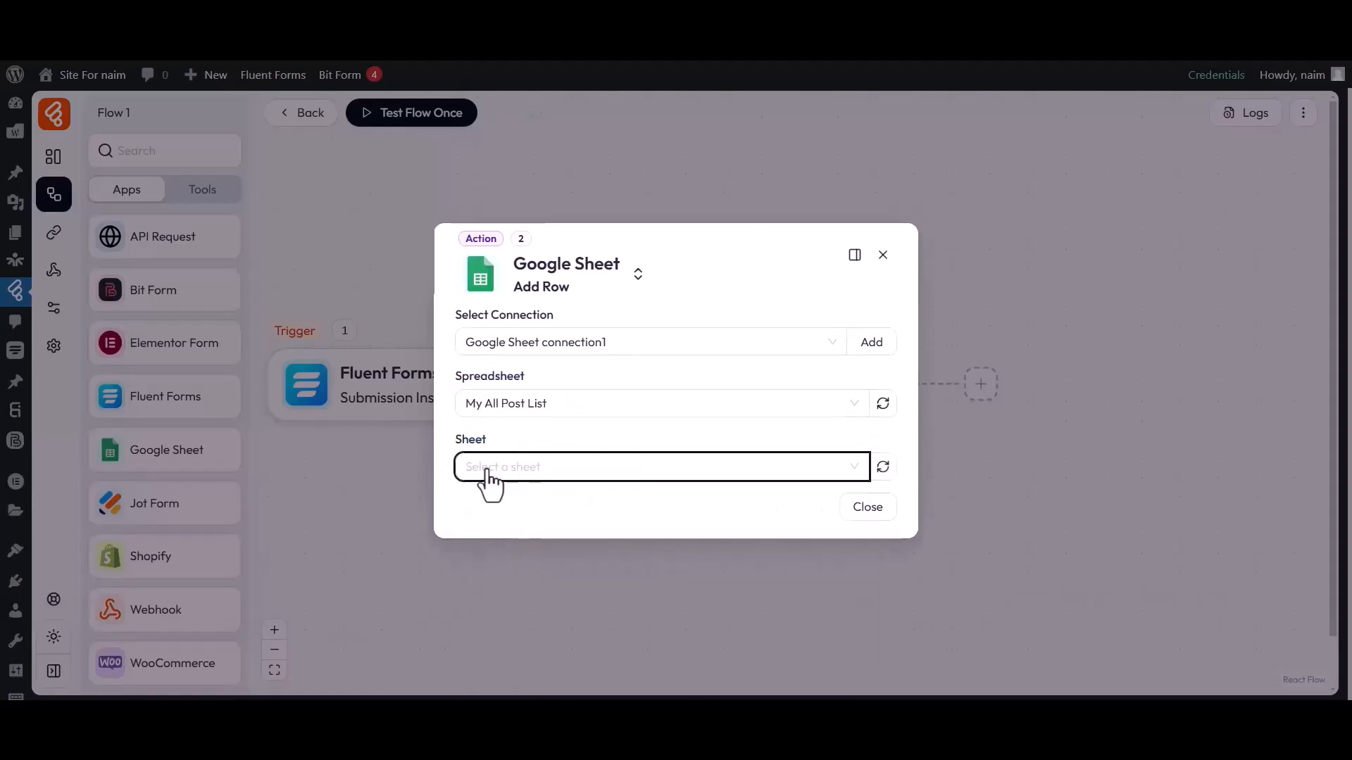
{"action": "left_click", "coordinate": [486, 502]}
Add the first field-mapping row under Field Mapping.
{"action": "left_click_drag", "start_coordinate": [456, 471], "coordinate": [519, 481]}
{"action": "left_click", "coordinate": [518, 500]}
{"action": "left_click", "coordinate": [515, 500]}
{"action": "left_click", "coordinate": [505, 495]}
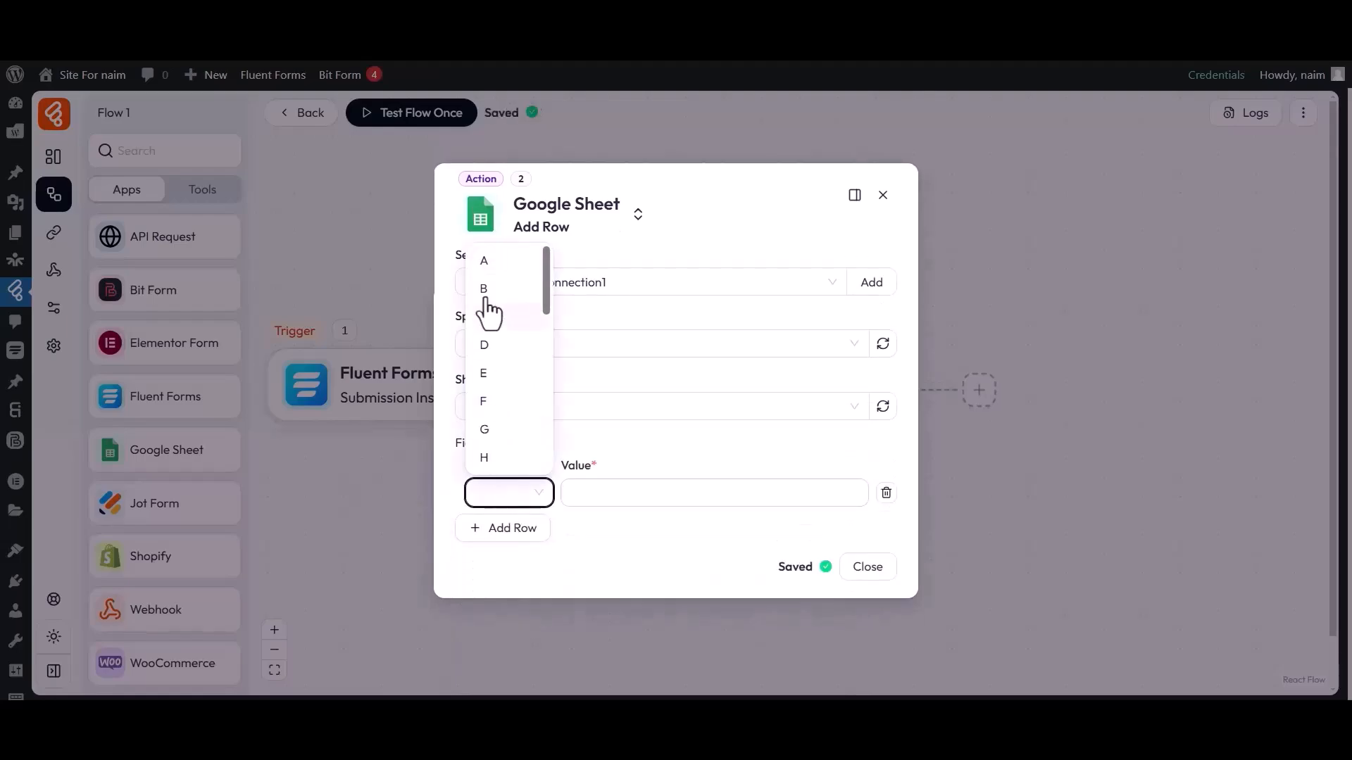
Map column A to form_data names and column B to form_data email.
{"action": "left_click", "coordinate": [493, 271]}
{"action": "left_click", "coordinate": [644, 493]}
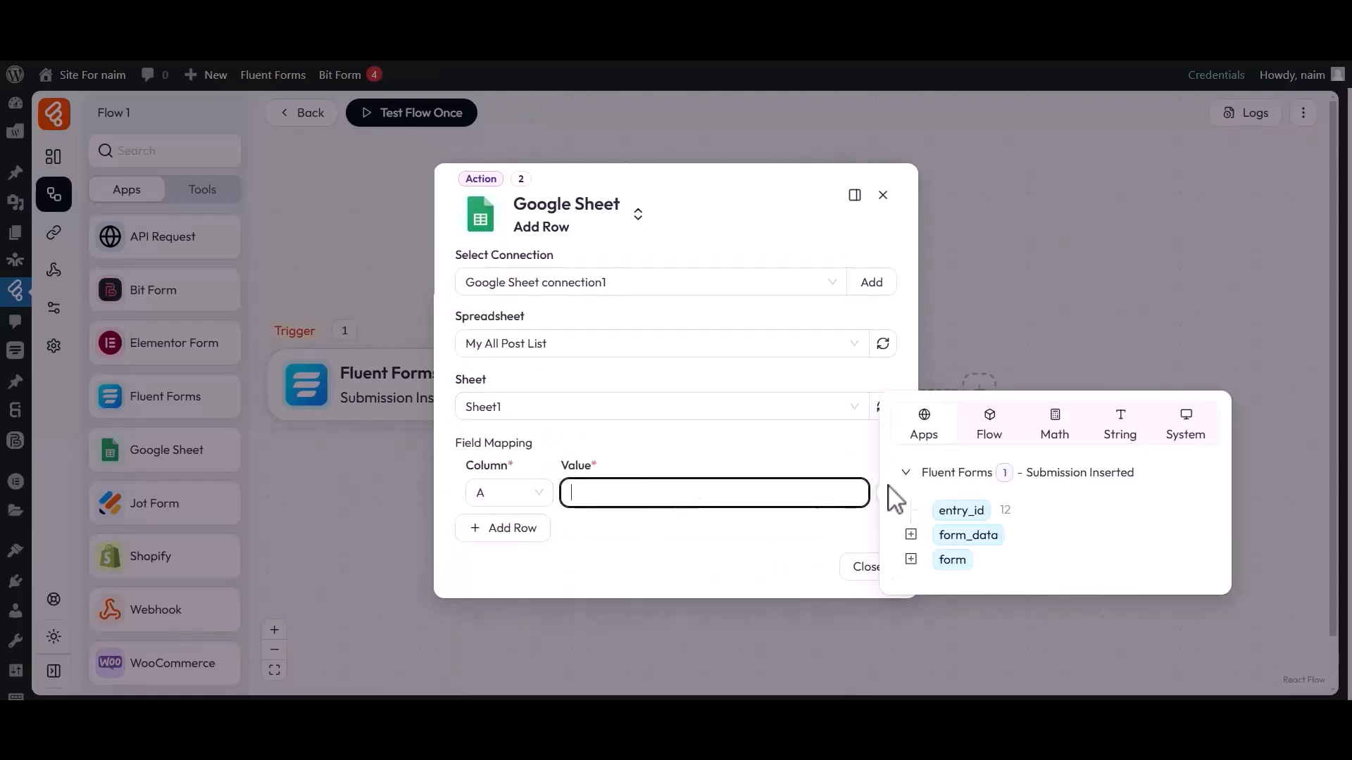
{"action": "left_click", "coordinate": [910, 535]}
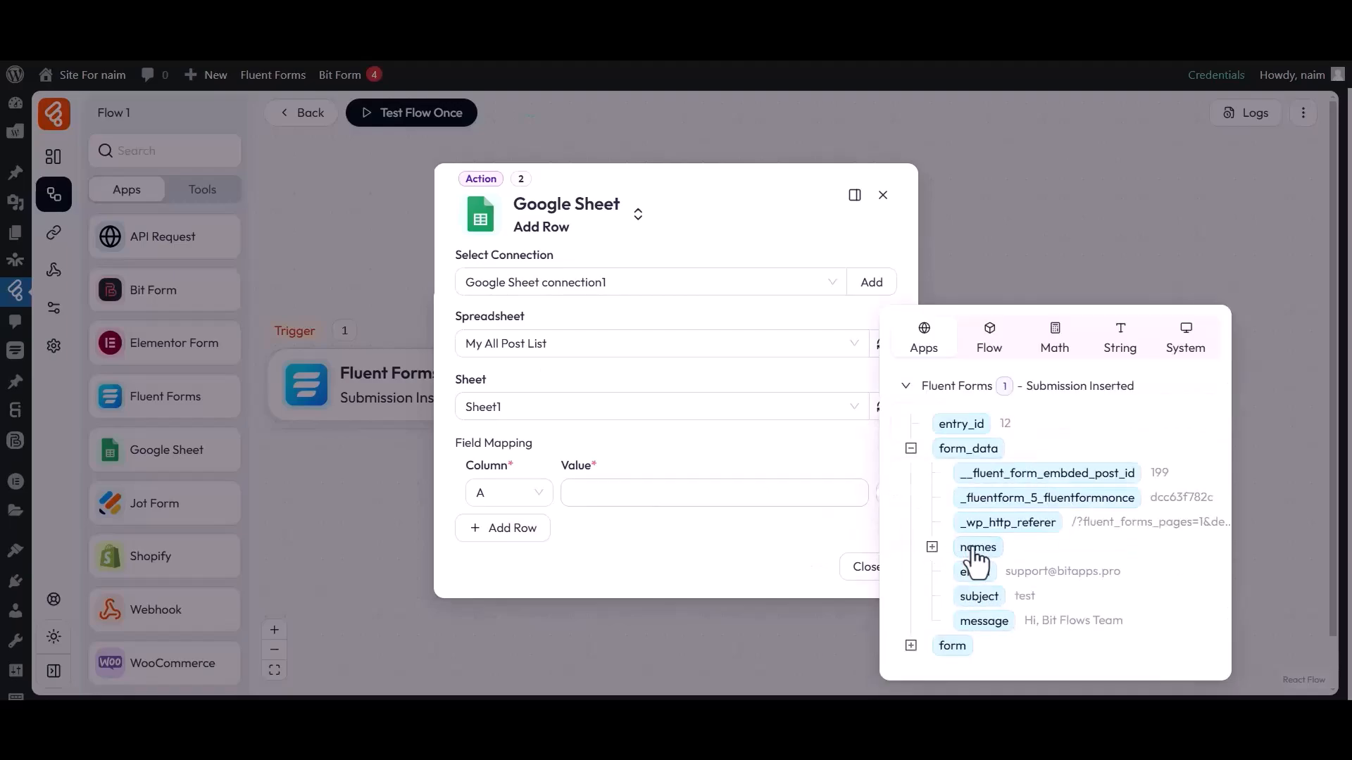
{"action": "left_click", "coordinate": [977, 547]}
{"action": "left_click", "coordinate": [503, 528]}
{"action": "left_click", "coordinate": [505, 522]}
{"action": "left_click", "coordinate": [484, 318]}
{"action": "left_click", "coordinate": [670, 529]}
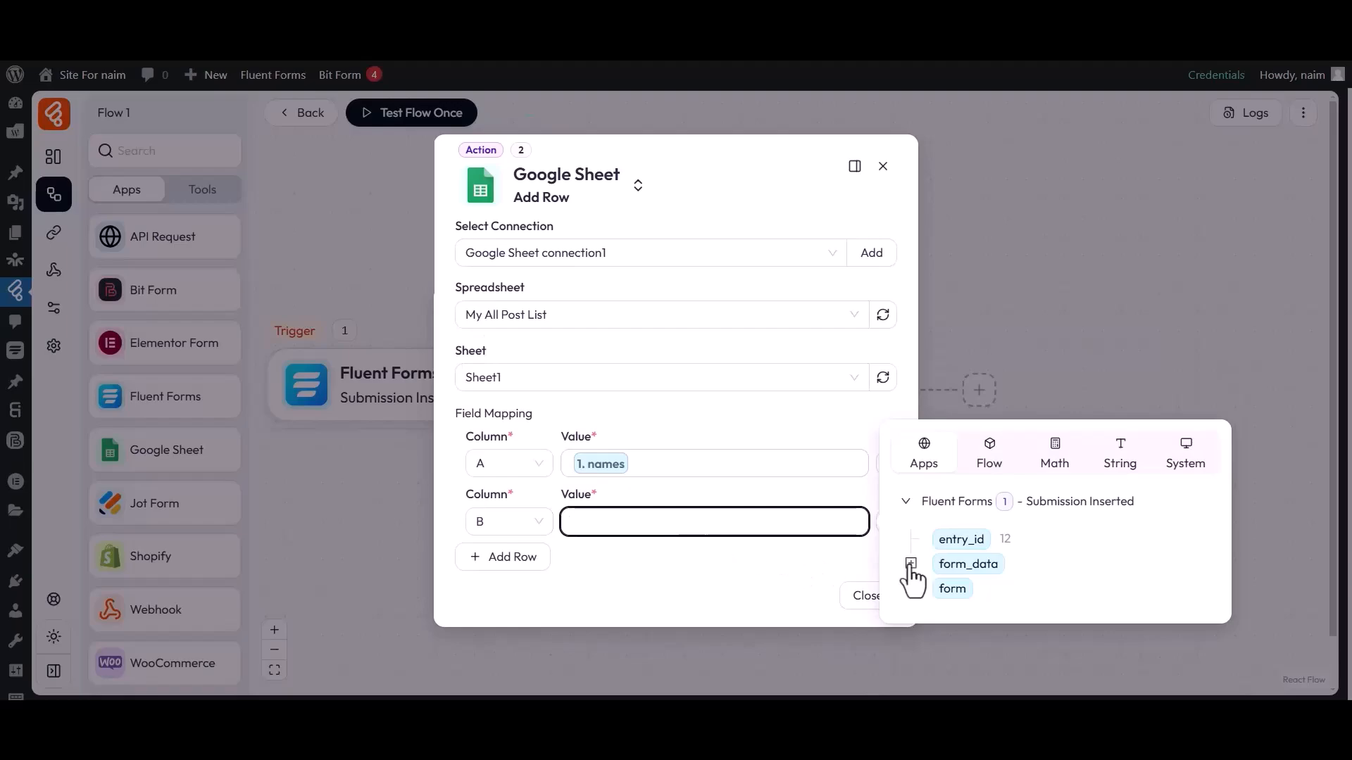
{"action": "left_click", "coordinate": [910, 565]}
{"action": "left_click", "coordinate": [976, 594]}
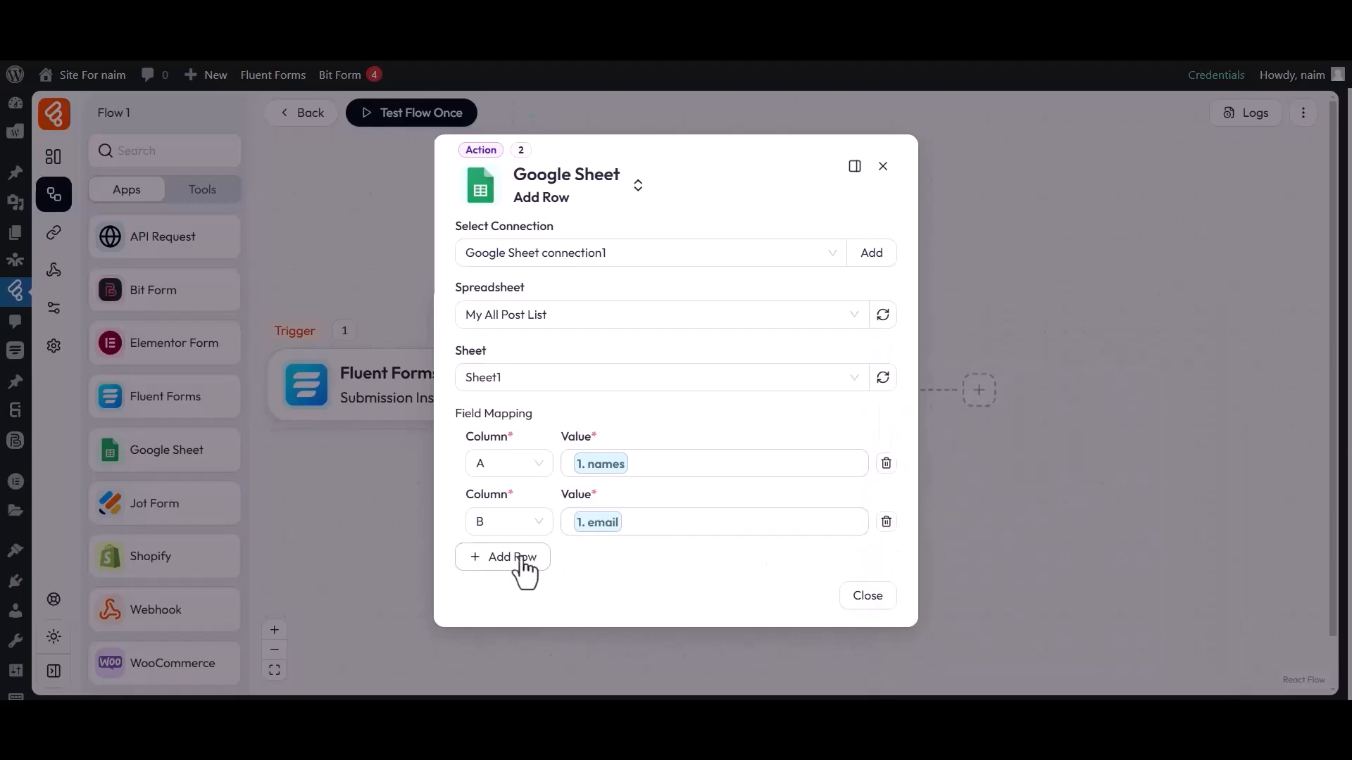
Map column C to form_data subject and column D to form_data message.
{"action": "left_click", "coordinate": [522, 557]}
{"action": "left_click", "coordinate": [509, 556]}
{"action": "left_click", "coordinate": [483, 377]}
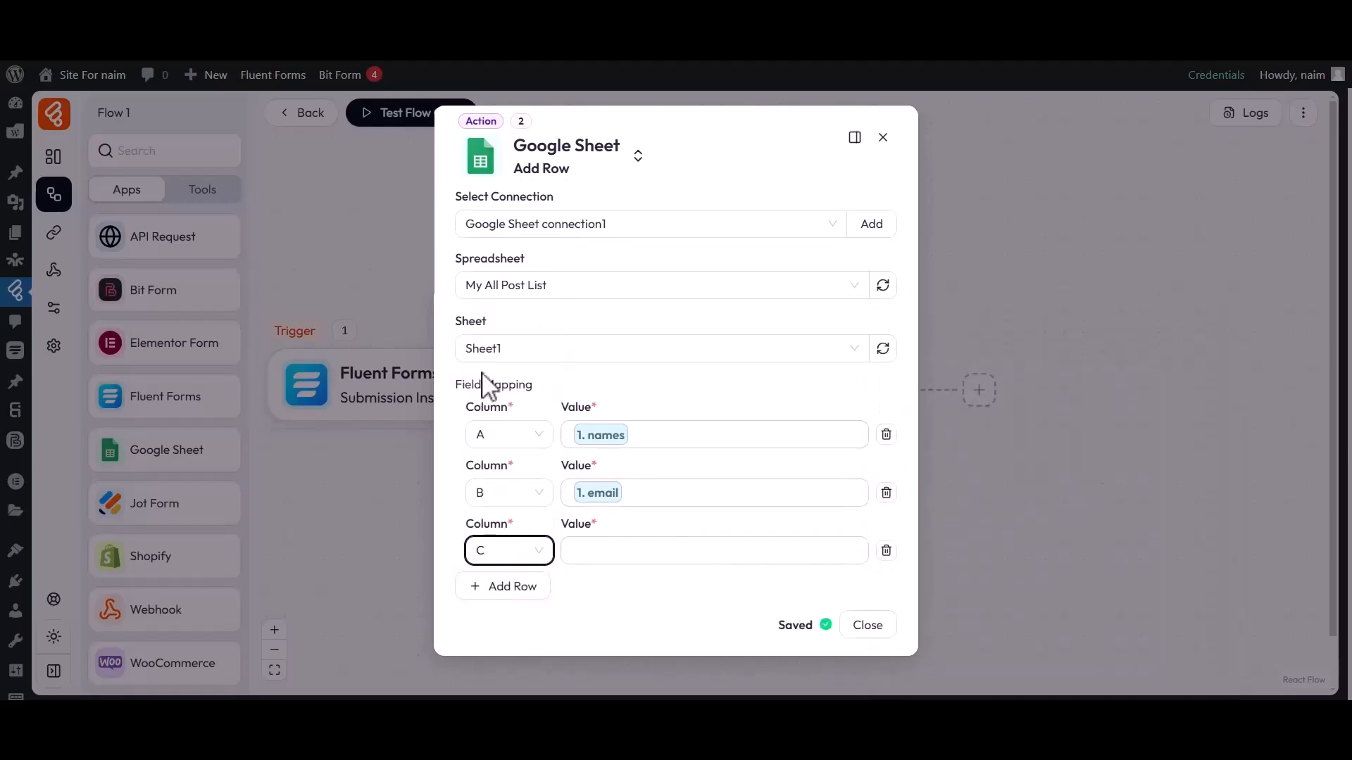
{"action": "left_click", "coordinate": [668, 557]}
{"action": "left_click", "coordinate": [911, 592]}
{"action": "left_click", "coordinate": [961, 617]}
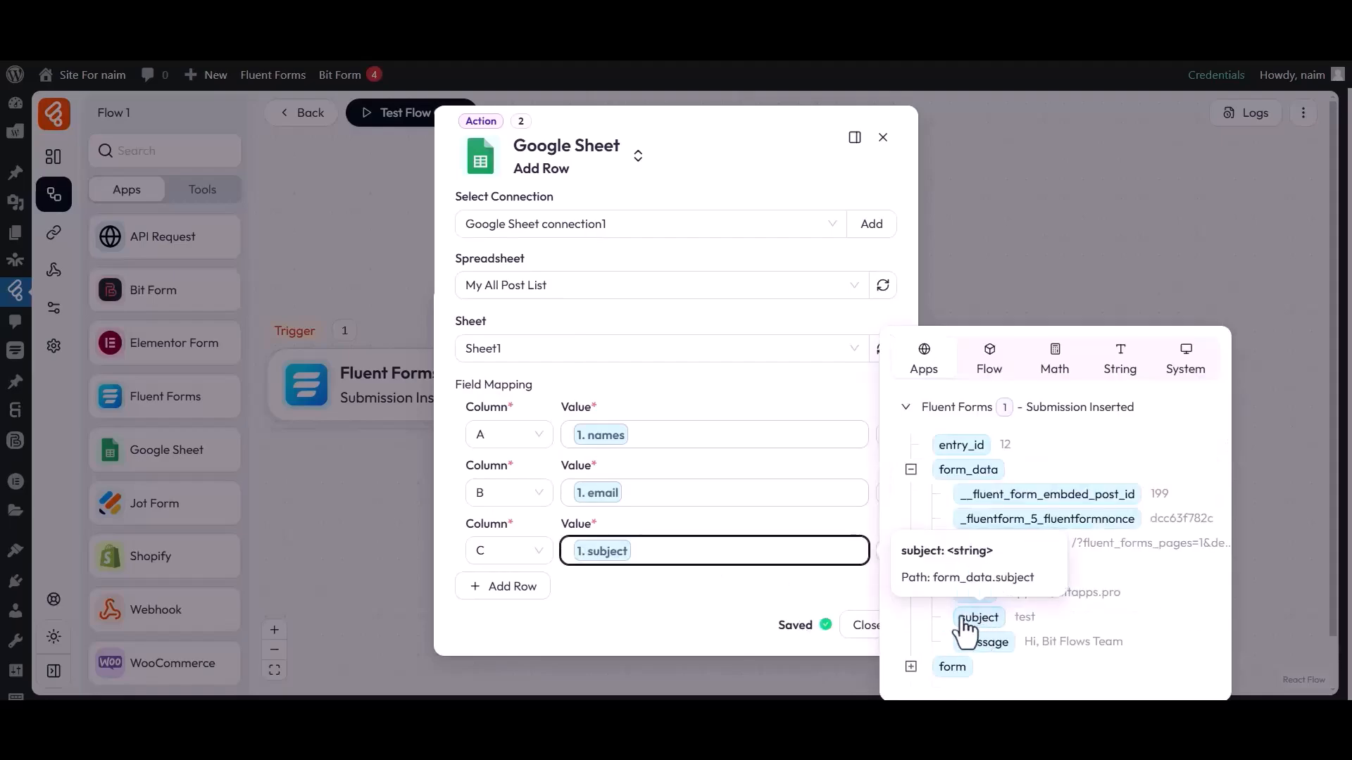
{"action": "left_click", "coordinate": [504, 589]}
{"action": "left_click", "coordinate": [505, 578]}
{"action": "left_click", "coordinate": [483, 431]}
{"action": "left_click", "coordinate": [652, 585]}
{"action": "left_click", "coordinate": [911, 621]}
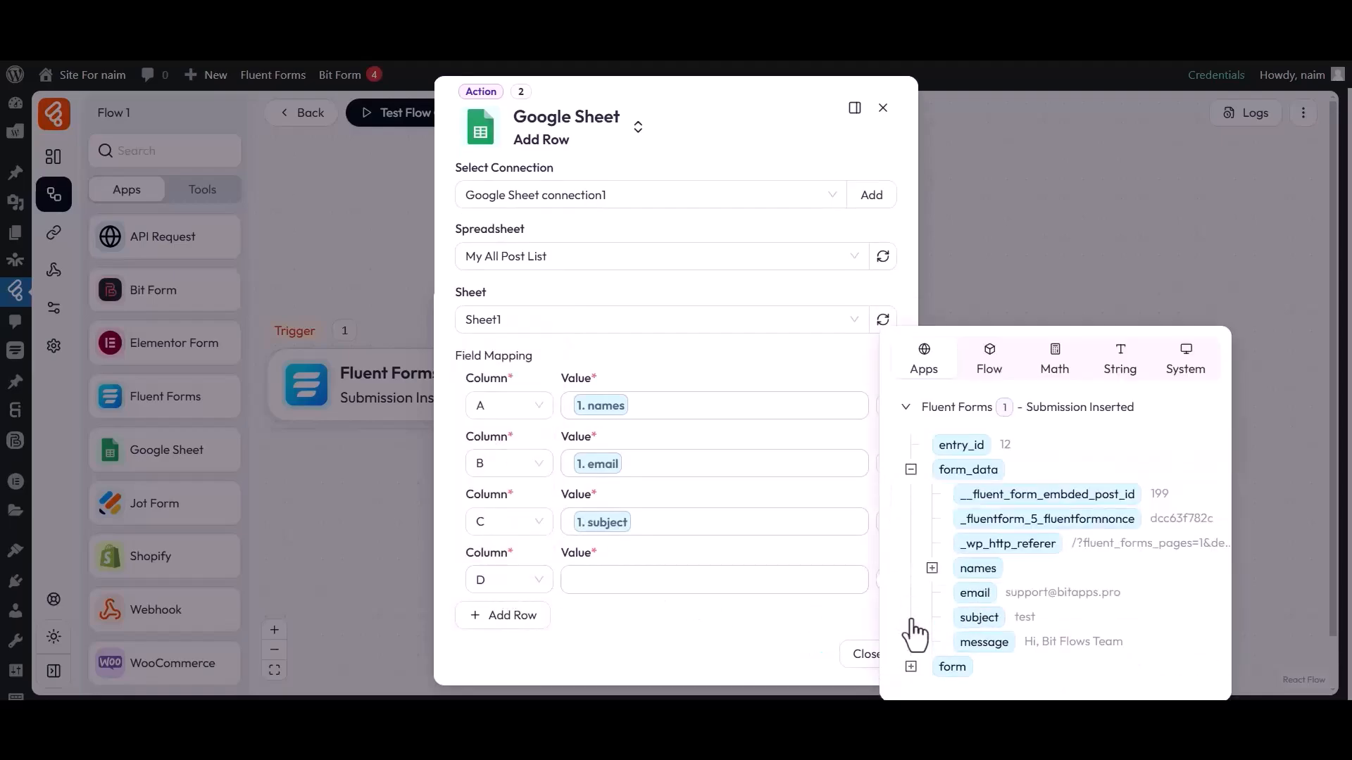
{"action": "left_click", "coordinate": [973, 642]}
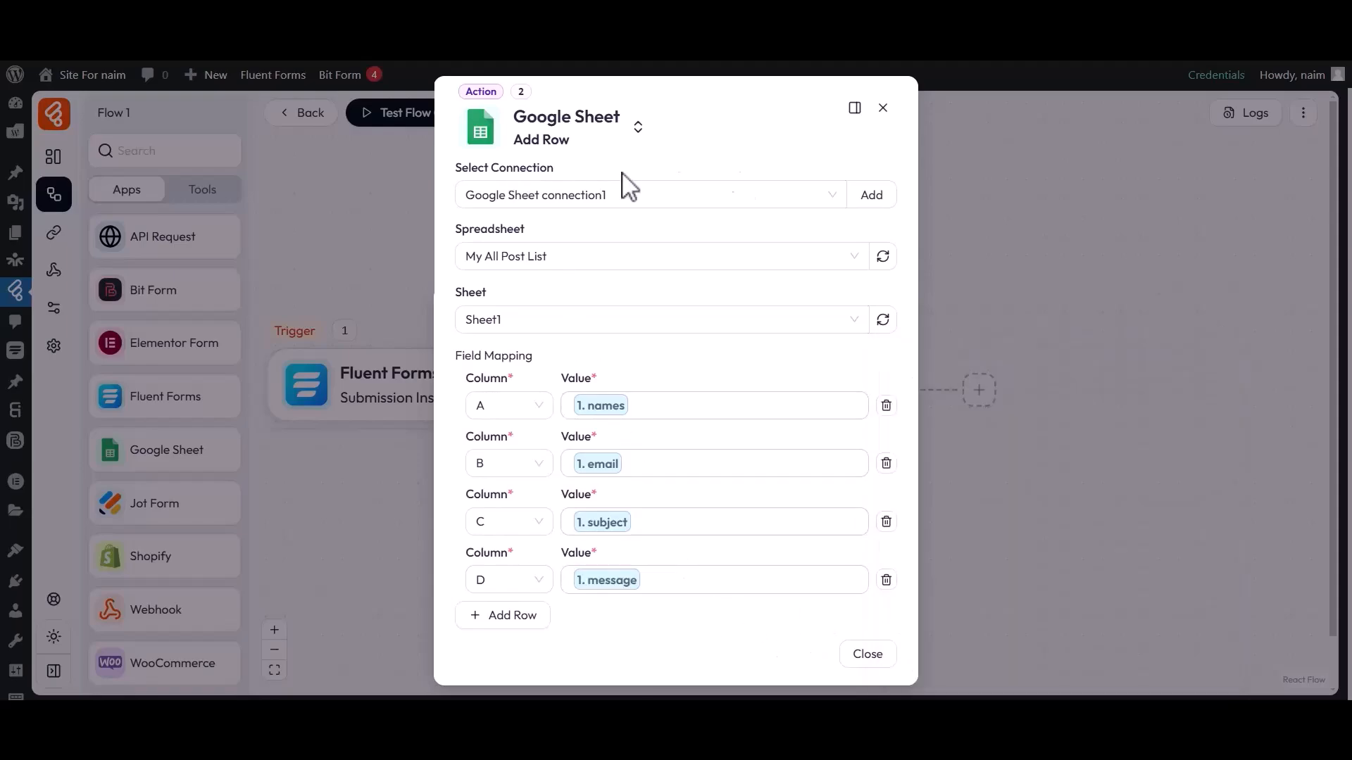
Close the Google Sheet settings and fill First Name 'Bit', Last Name 'Apps', and a test email.
{"action": "left_click", "coordinate": [867, 654]}
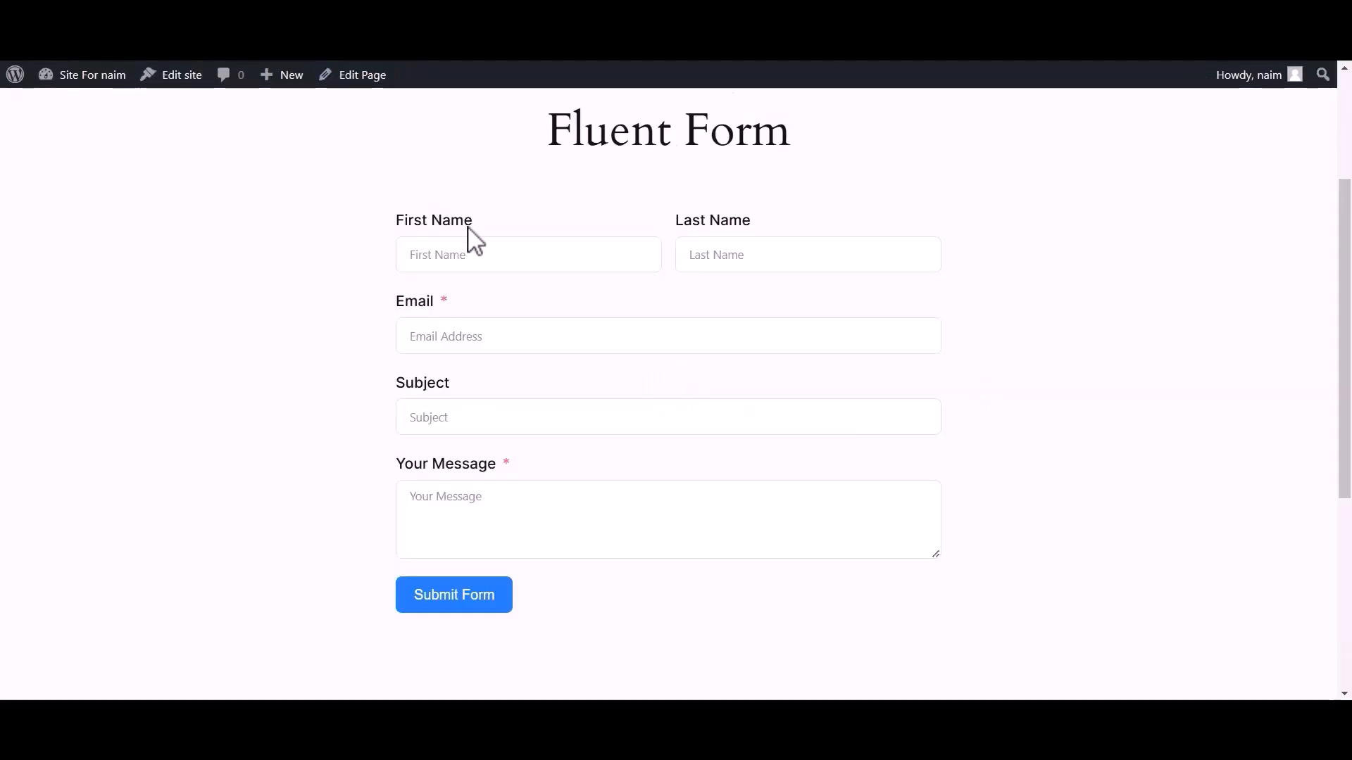
{"action": "left_click", "coordinate": [419, 260]}
{"action": "type", "text": "Bit"}
{"action": "left_click", "coordinate": [725, 264]}
{"action": "type", "text": "Apps"}
{"action": "left_click", "coordinate": [634, 336]}
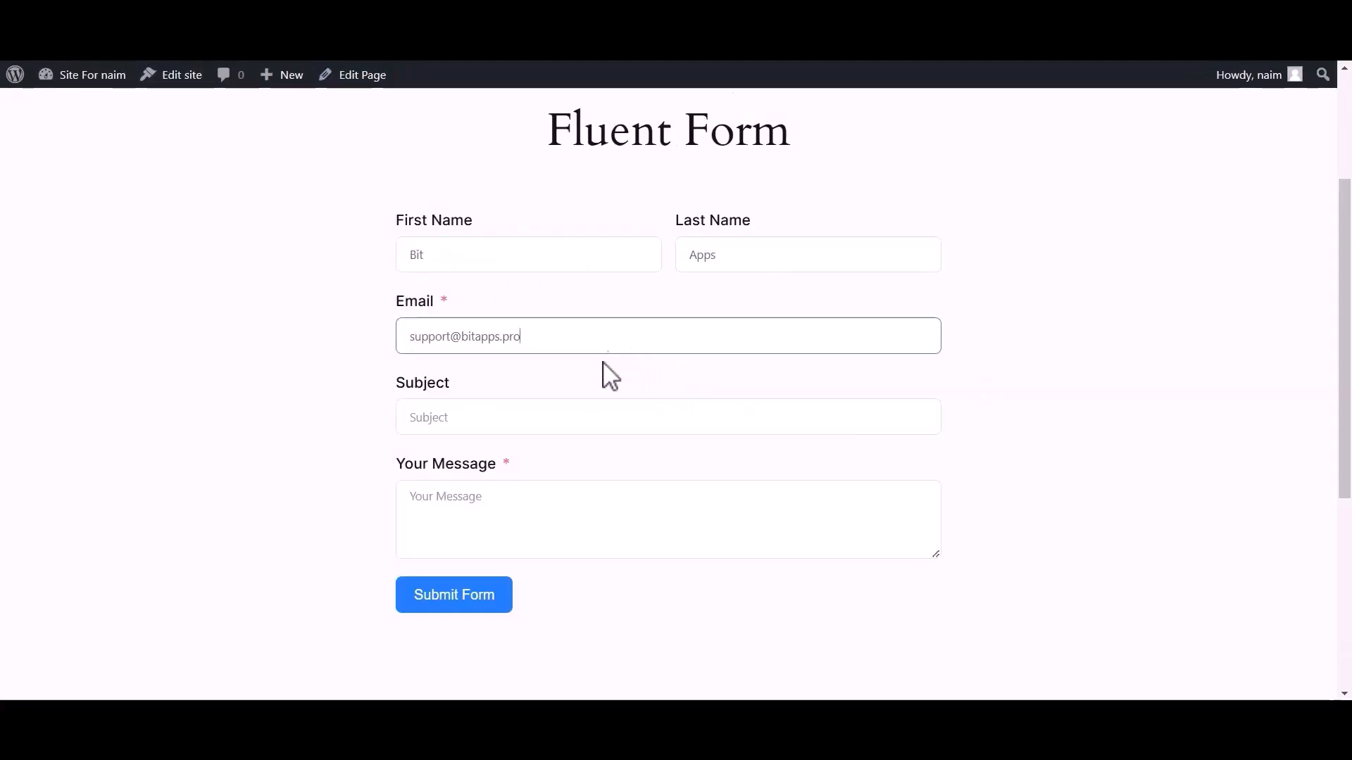
Enter subject 'tes' and message 'Hi, Bit Flow', then submit the form.
{"action": "left_click", "coordinate": [563, 422]}
{"action": "type", "text": "test"}
{"action": "left_click", "coordinate": [478, 510]}
{"action": "type", "text": "Hi, Bit Flows Team"}
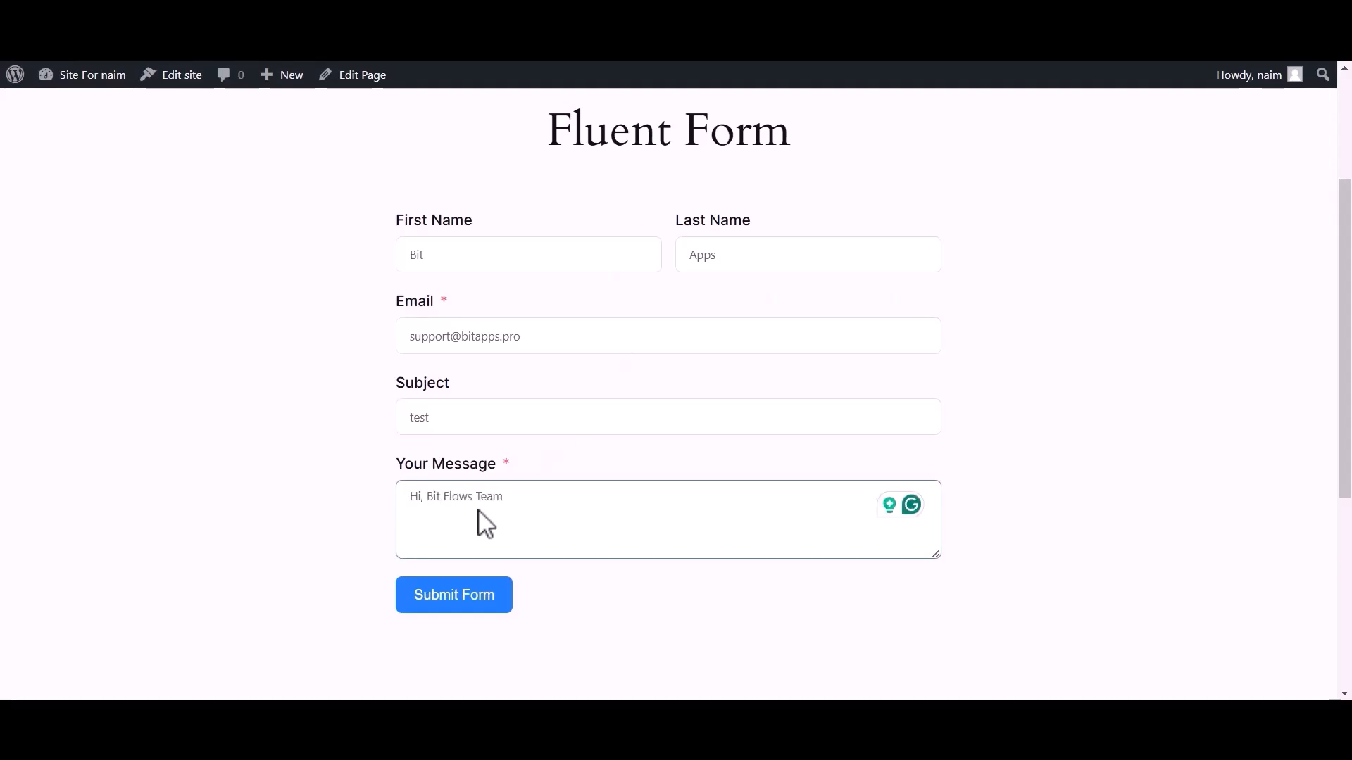
{"action": "left_click", "coordinate": [445, 598]}
{"action": "left_click_drag", "start_coordinate": [567, 389], "coordinate": [763, 395]}
{"action": "left_click", "coordinate": [764, 394]}
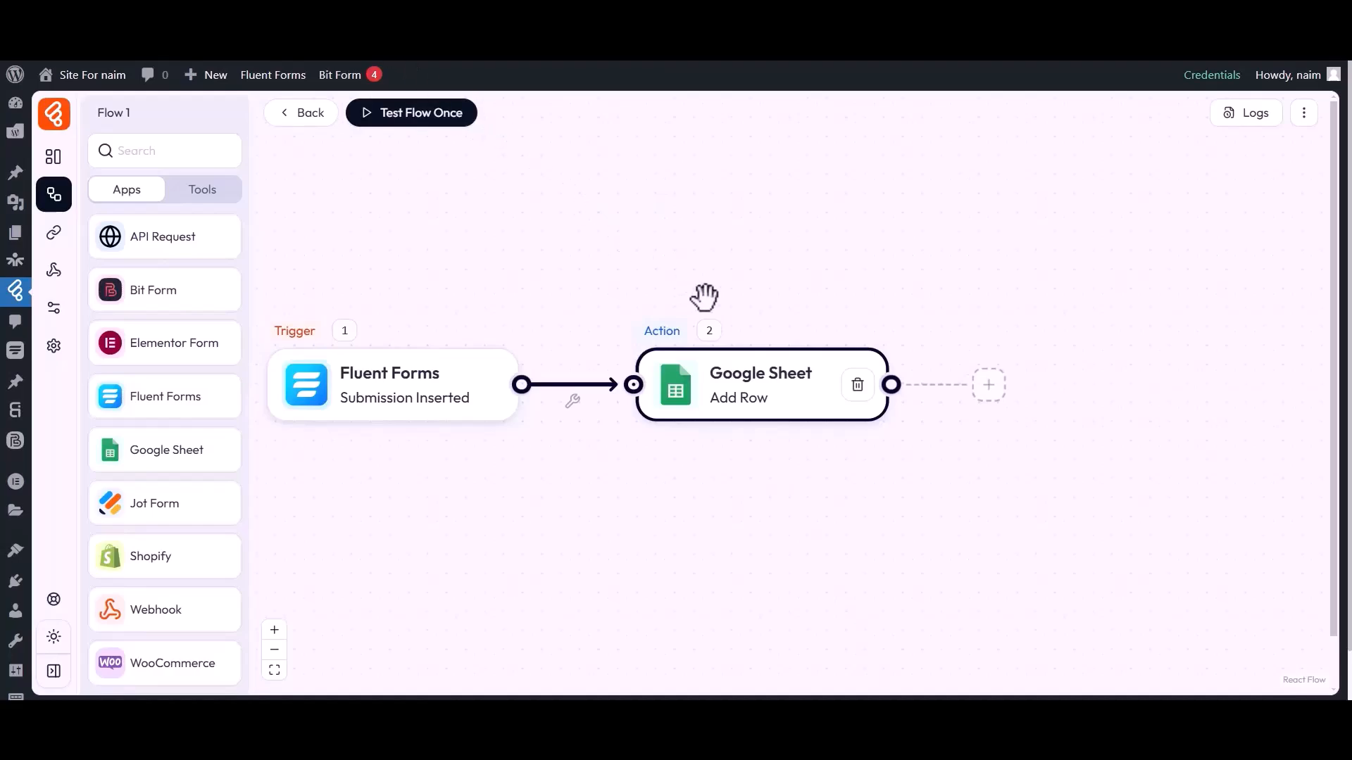
In Logs, inspect the SUCCESS run's GoogleSheet Input values, then close the details panel.
{"action": "left_click", "coordinate": [1245, 116]}
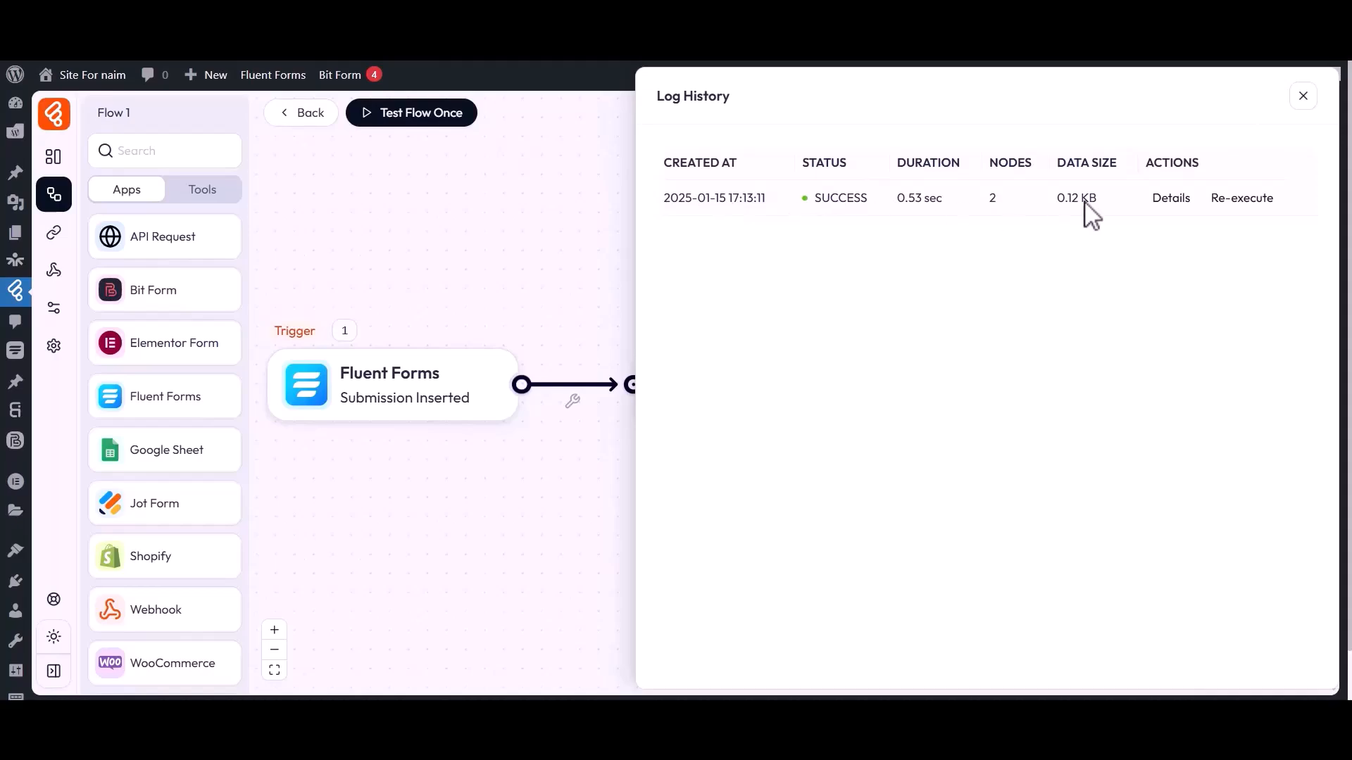
{"action": "left_click", "coordinate": [1171, 200]}
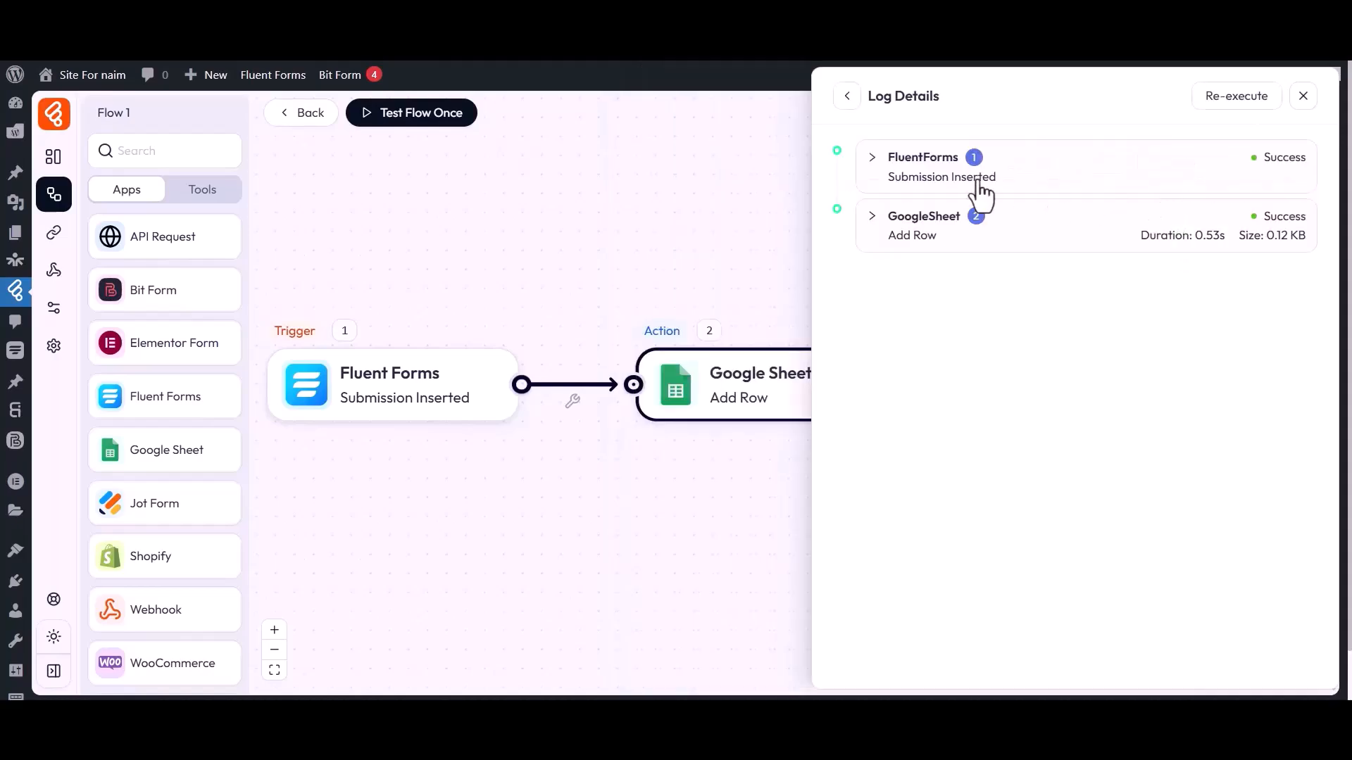
{"action": "left_click", "coordinate": [919, 224]}
{"action": "left_click", "coordinate": [899, 276]}
{"action": "left_click", "coordinate": [899, 344]}
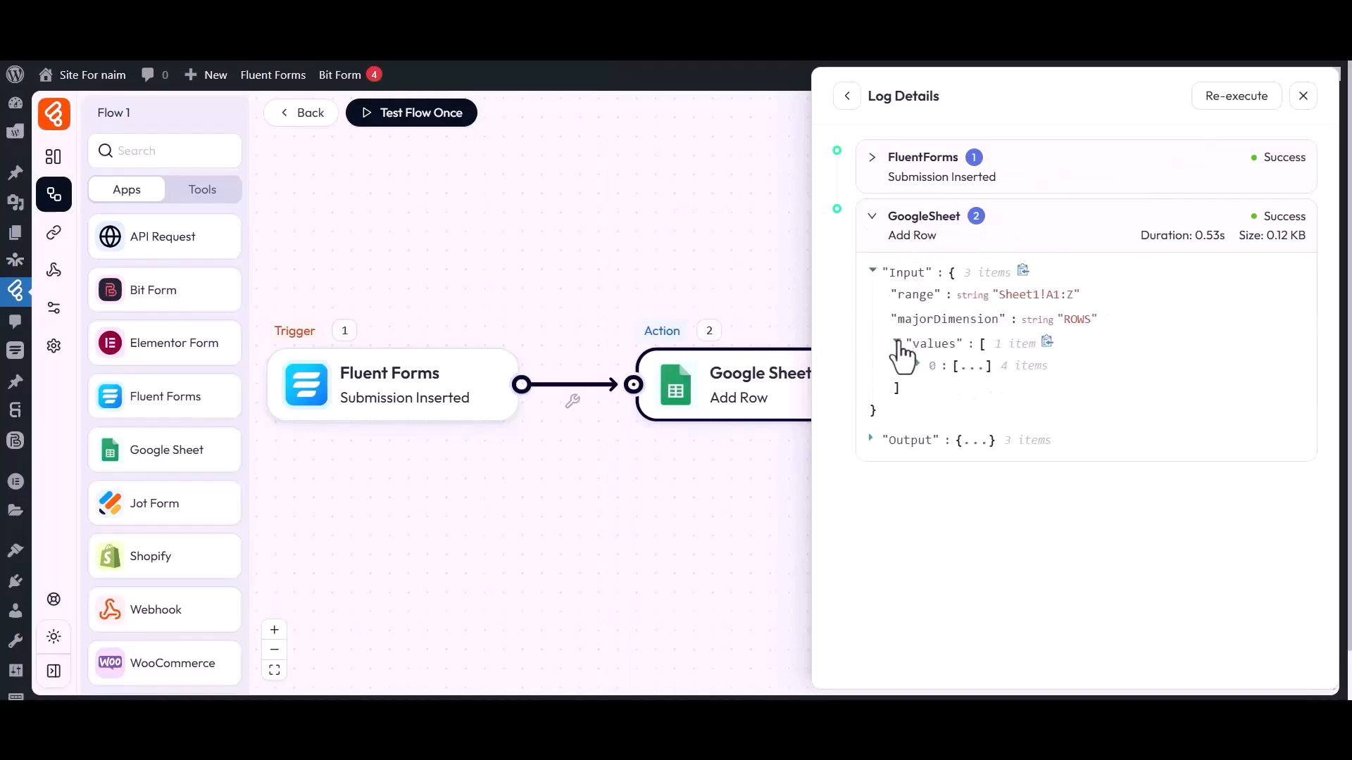
{"action": "left_click", "coordinate": [919, 366]}
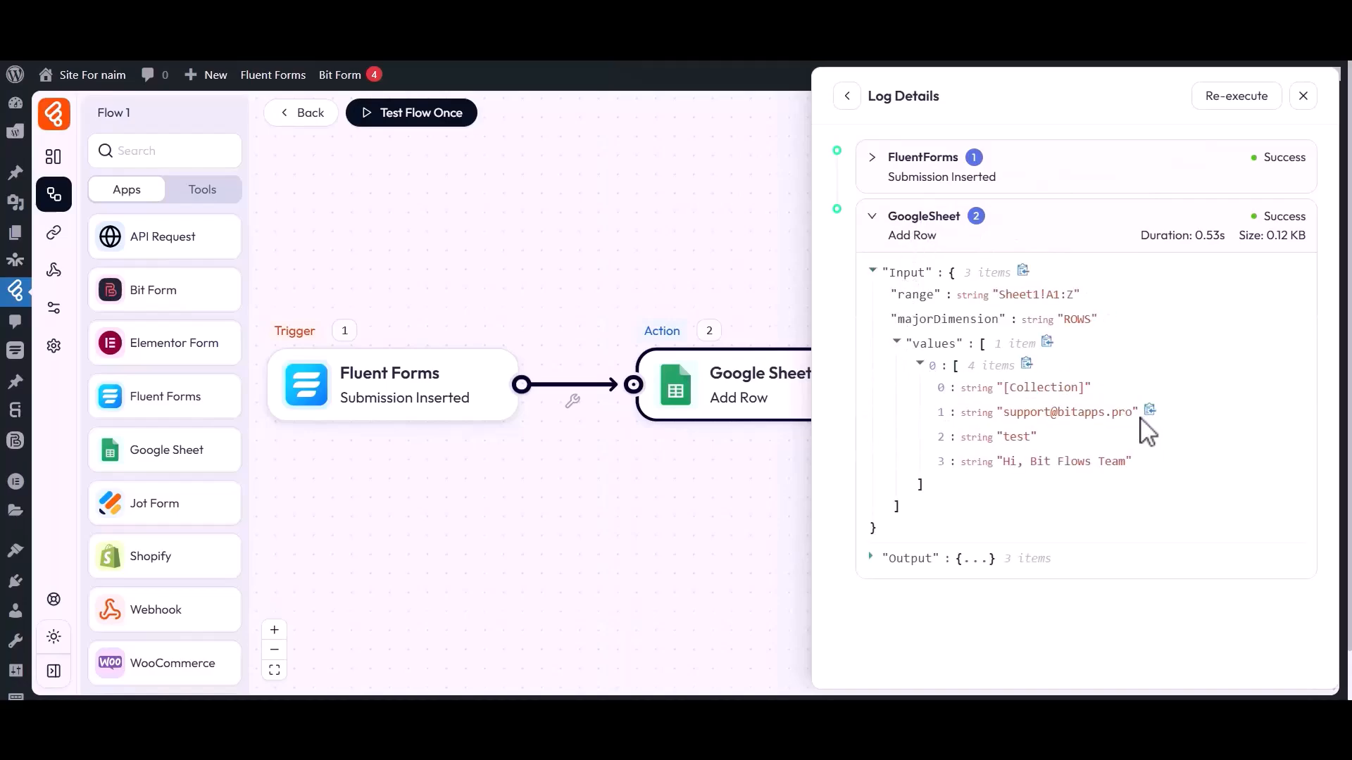
{"action": "left_click_drag", "start_coordinate": [967, 464], "coordinate": [1126, 467]}
{"action": "left_click", "coordinate": [1125, 468]}
{"action": "left_click", "coordinate": [1303, 96]}
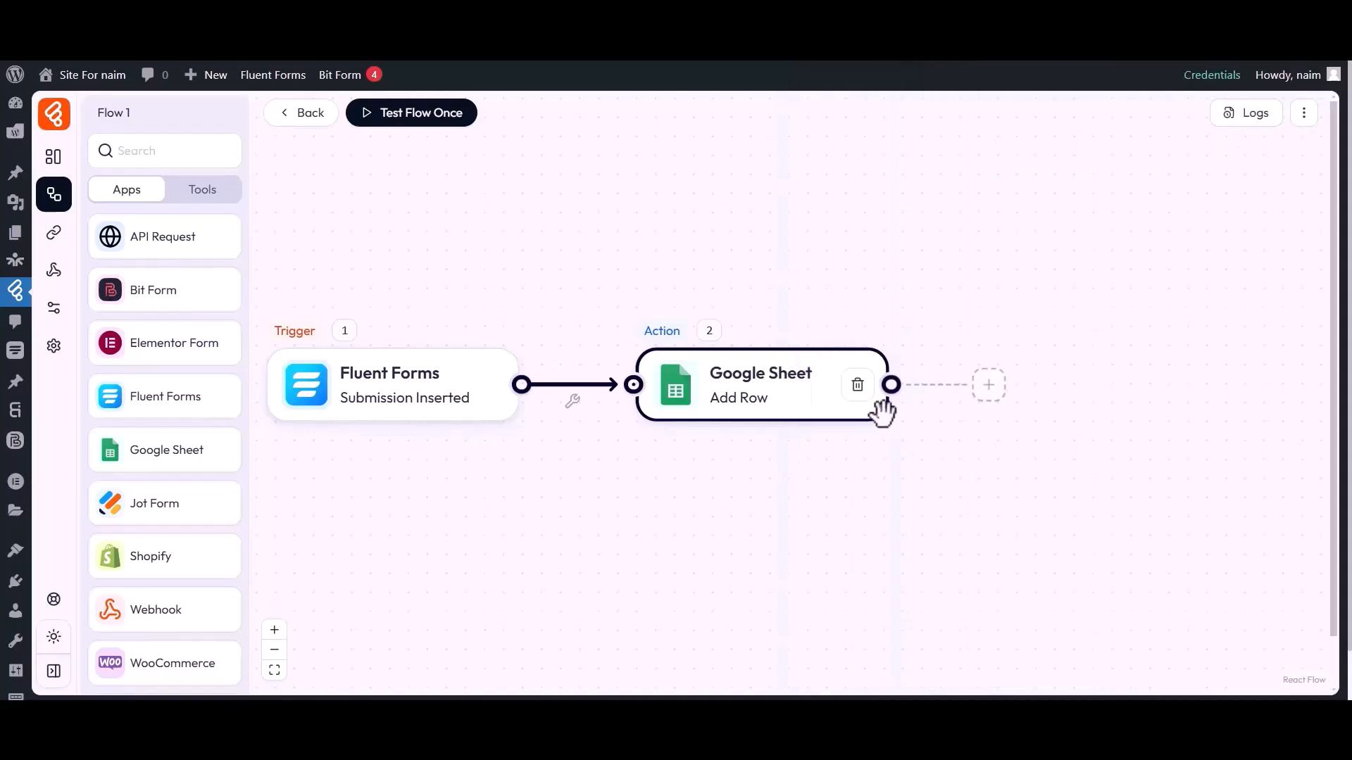